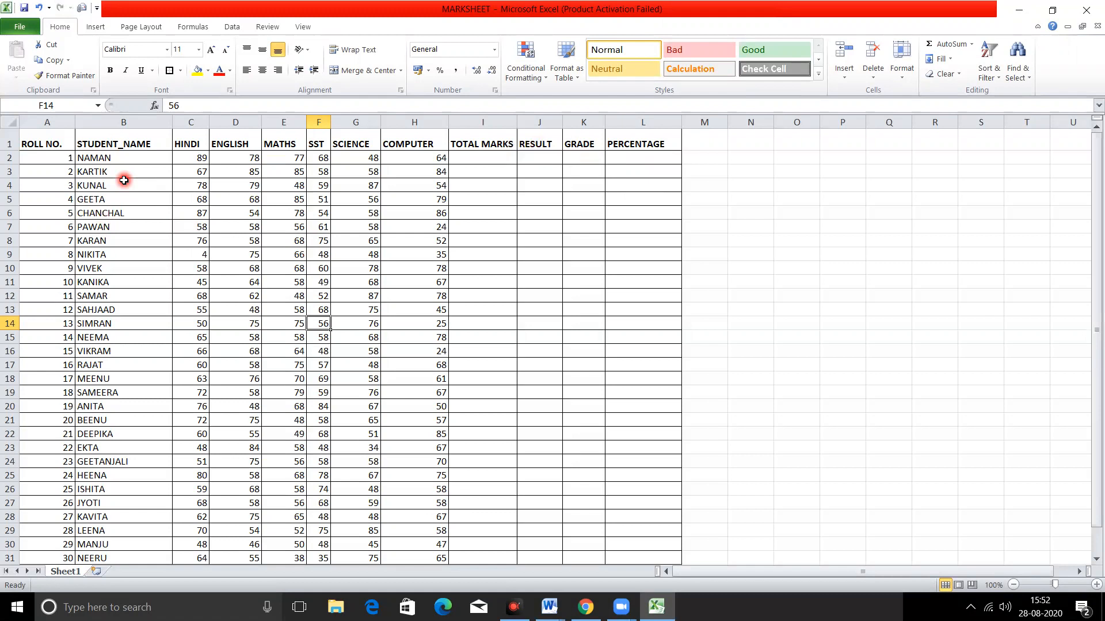
# Remove all borders from the whole marksheet table, A1:L31
pyautogui.click(42, 139)
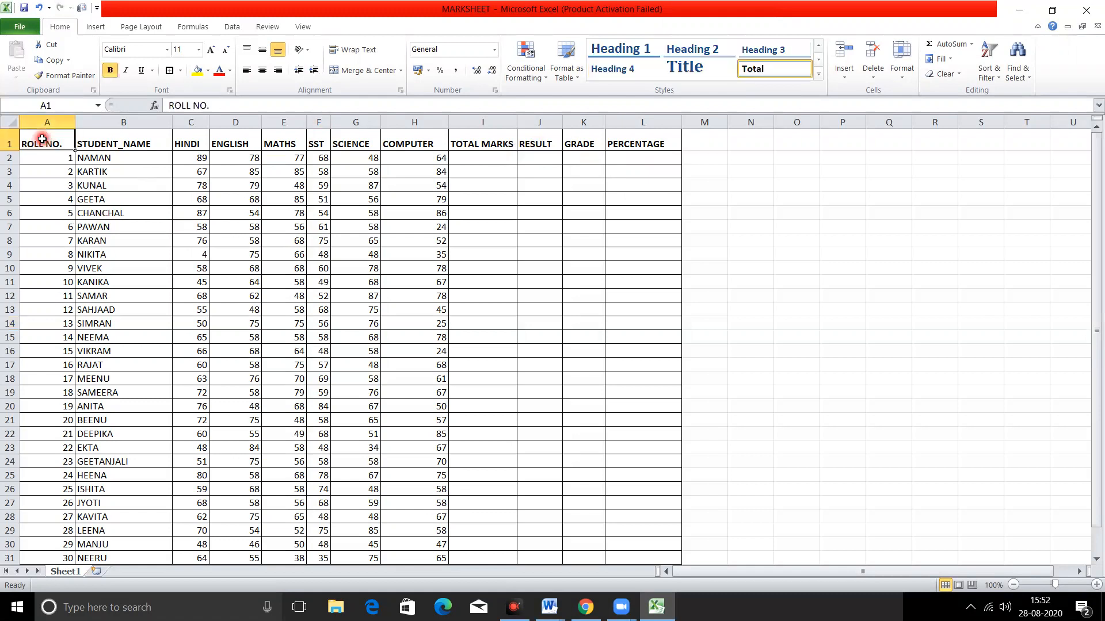
pyautogui.press('Down')
pyautogui.press('Right')
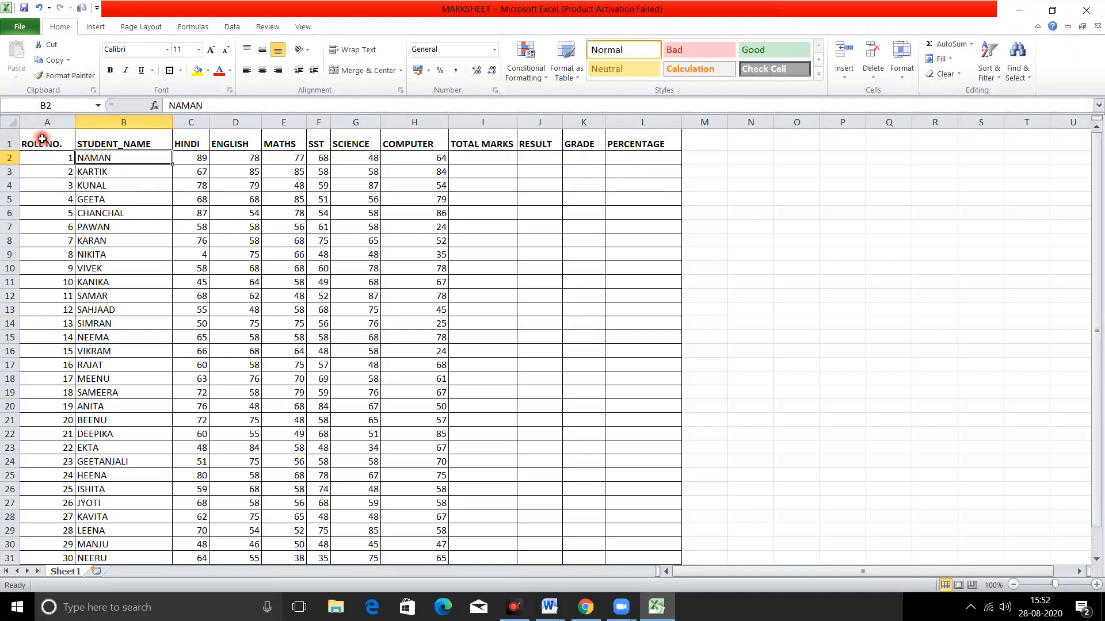
pyautogui.click(42, 139)
pyautogui.hotkey('shift', 'Right')
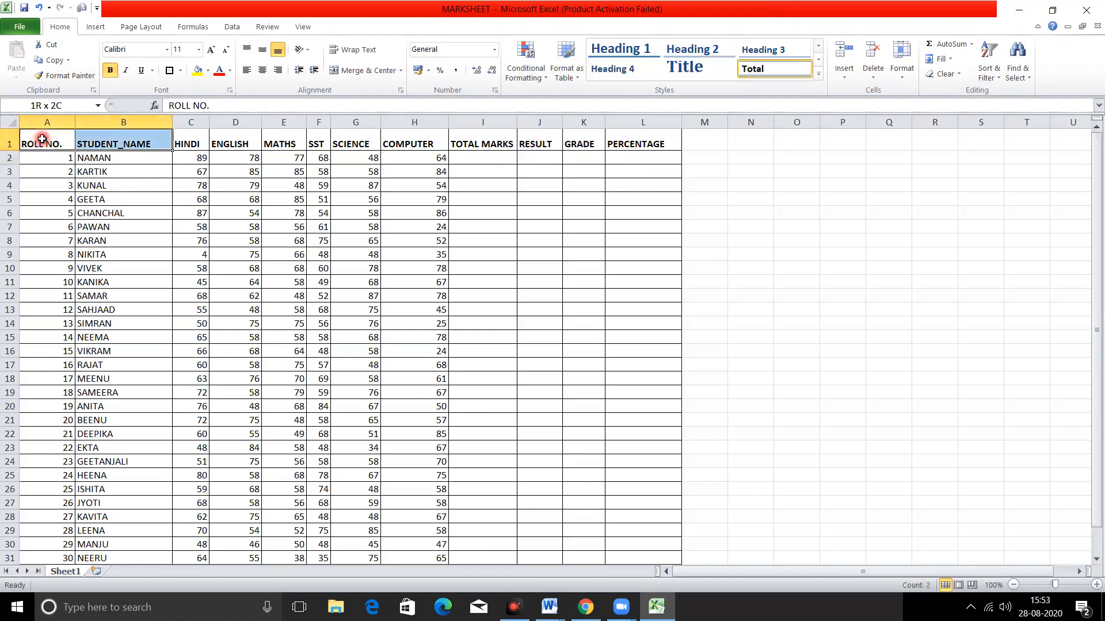
pyautogui.hotkey('shift', 'Right')
pyautogui.hotkey('shift', 'Right')
pyautogui.hotkey('shift', 'Right')
pyautogui.hotkey('shift', 'Right')
pyautogui.hotkey('shift', 'Right')
pyautogui.hotkey('shift', 'Right')
pyautogui.hotkey('shift', 'Right')
pyautogui.hotkey('shift', 'Right')
pyautogui.hotkey('shift', 'Right')
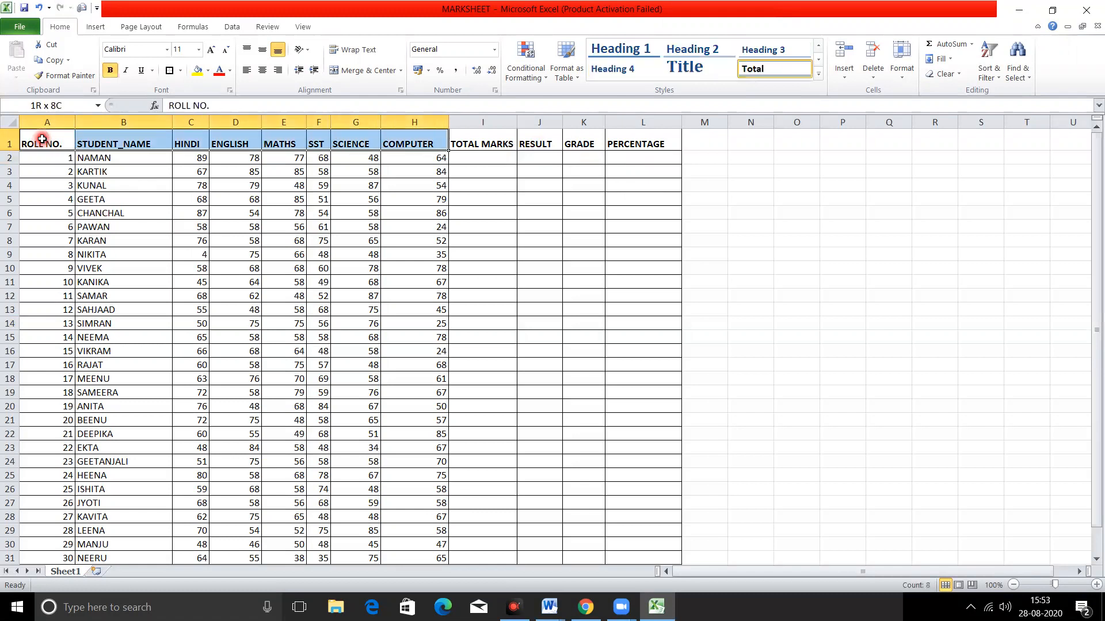
pyautogui.hotkey('shift', 'Right')
pyautogui.hotkey('shift', 'Down')
pyautogui.hotkey('shift', 'Down')
pyautogui.hotkey('shift', 'Down')
pyautogui.hotkey('shift', 'Down')
pyautogui.hotkey('shift', 'Down')
pyautogui.hotkey('shift', 'Down')
pyautogui.hotkey('shift', 'Down')
pyautogui.hotkey('shift', 'Down')
pyautogui.hotkey('shift', 'Down')
pyautogui.hotkey('shift', 'Down')
pyautogui.hotkey('shift', 'Down')
pyautogui.hotkey('shift', 'Down')
pyautogui.hotkey('shift', 'Down')
pyautogui.hotkey('shift', 'Down')
pyautogui.hotkey('shift', 'Down')
pyautogui.hotkey('shift', 'Down')
pyautogui.hotkey('shift', 'Down')
pyautogui.hotkey('shift', 'Down')
pyautogui.hotkey('shift', 'Down')
pyautogui.hotkey('shift', 'Down')
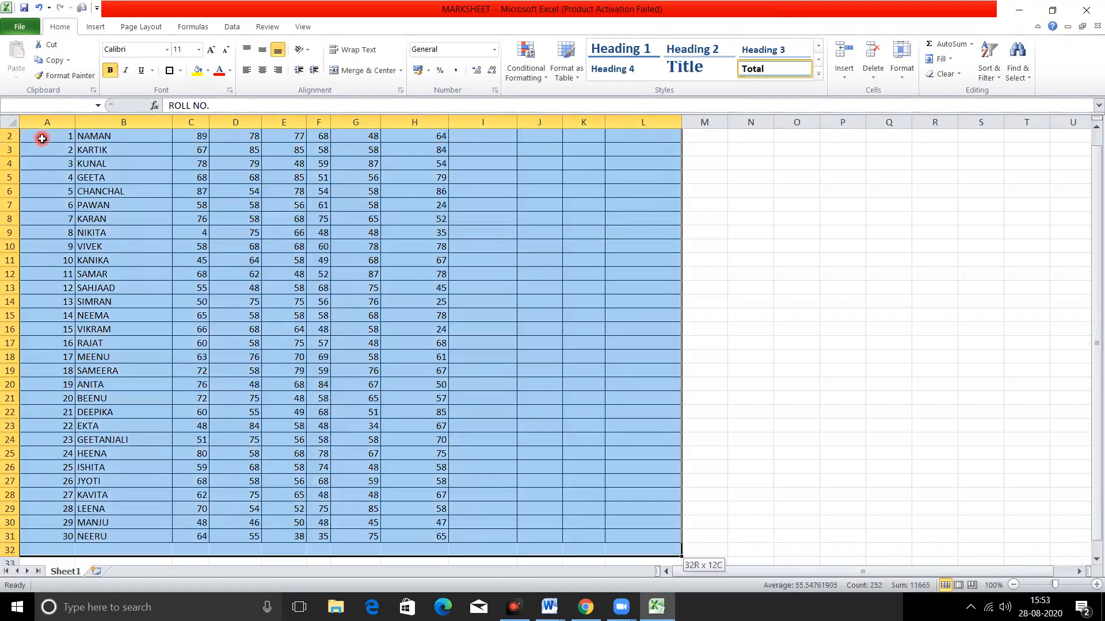
pyautogui.hotkey('shift', 'Up')
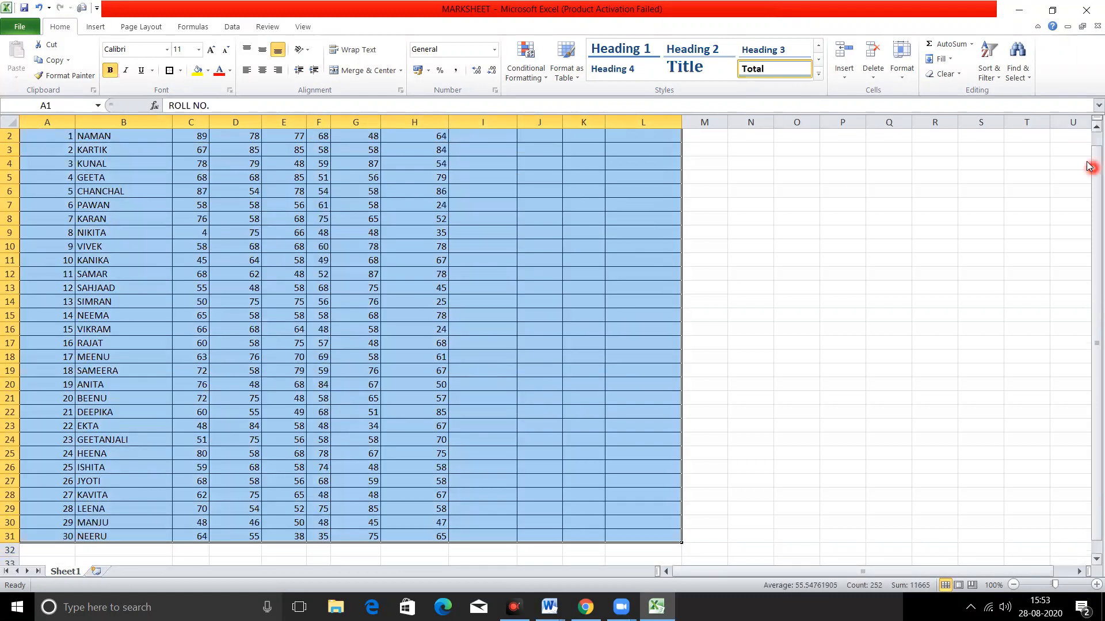
pyautogui.scroll(1, 1090, 142)
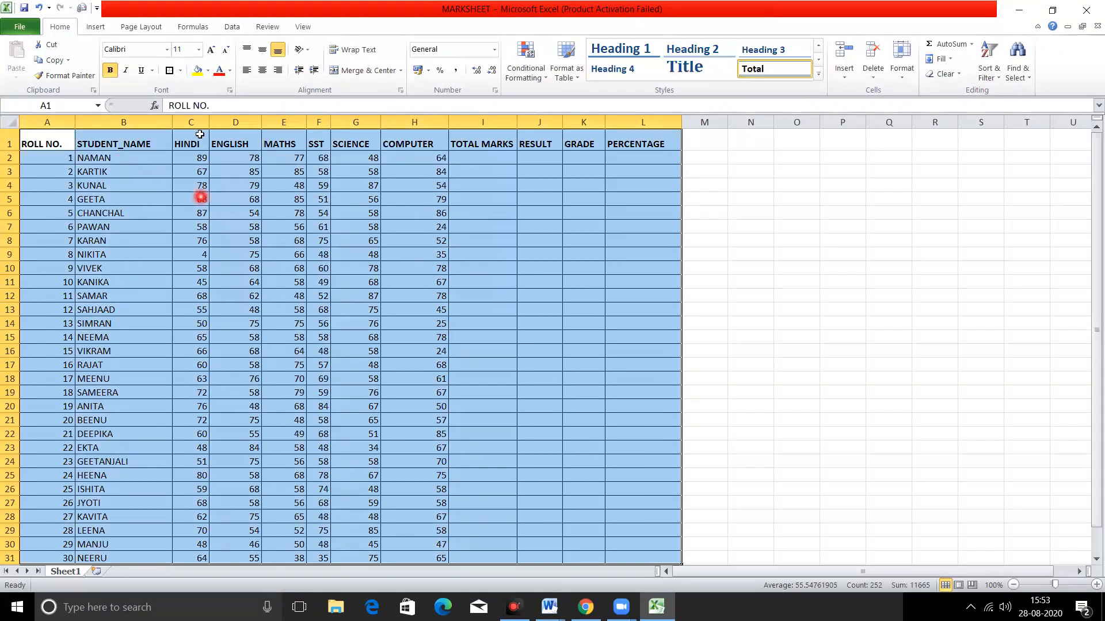
pyautogui.click(181, 72)
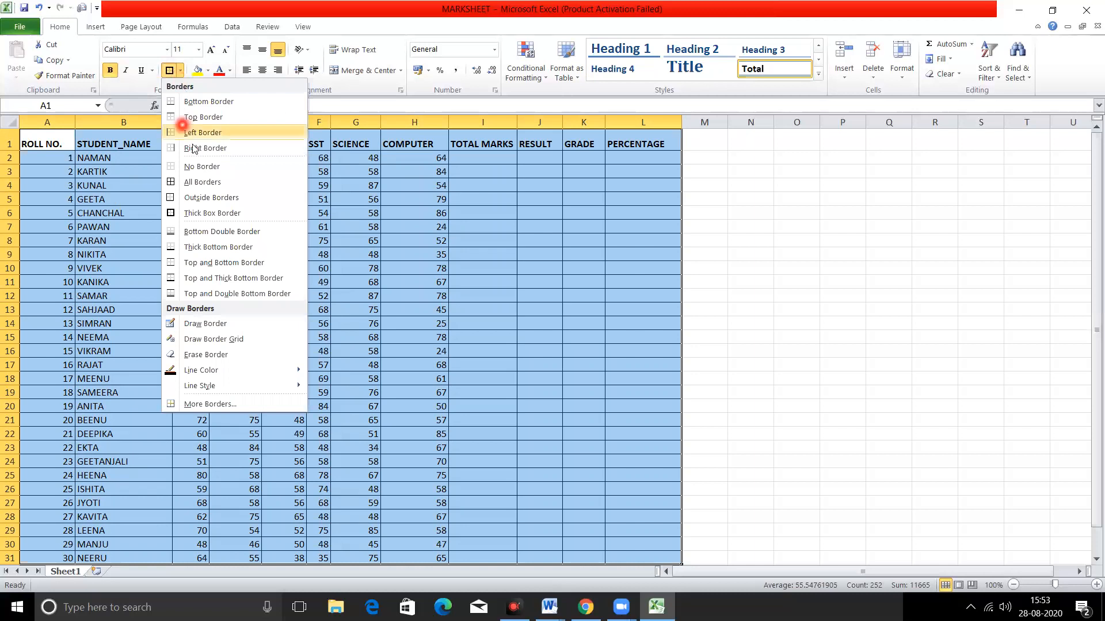
pyautogui.click(197, 170)
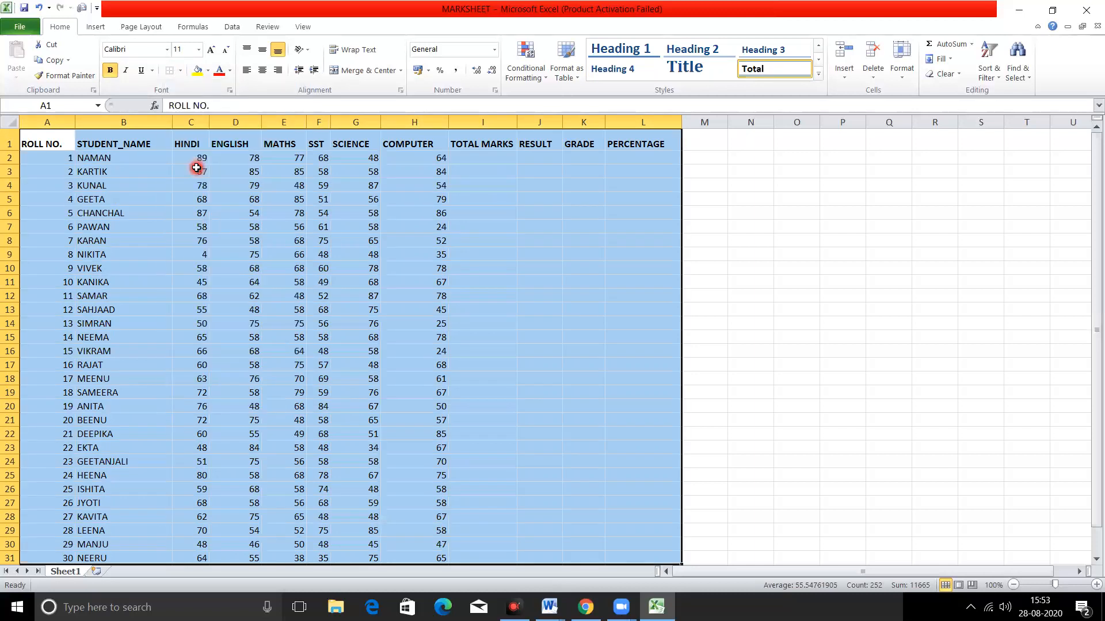
# Apply All Borders to the selected marksheet table, A1:L31
pyautogui.click(180, 72)
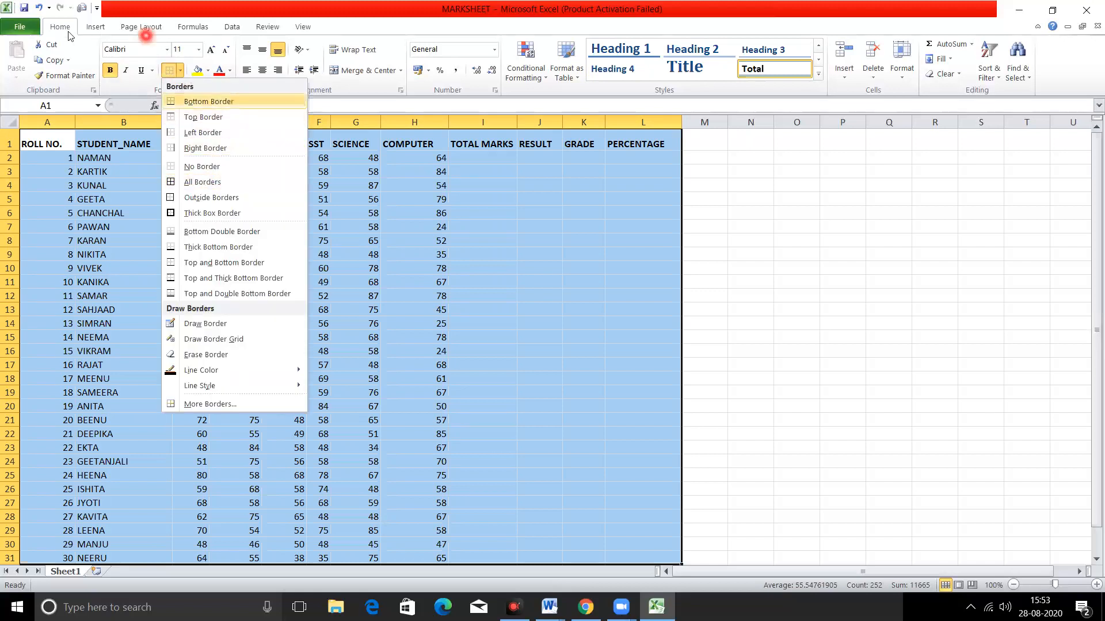
pyautogui.click(135, 89)
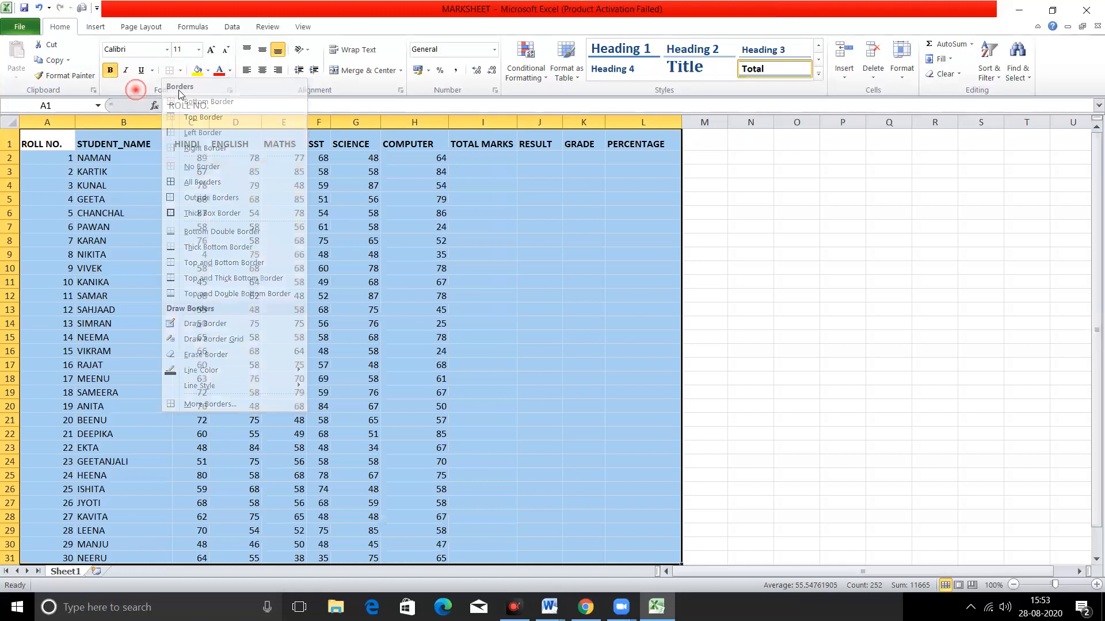
pyautogui.click(181, 71)
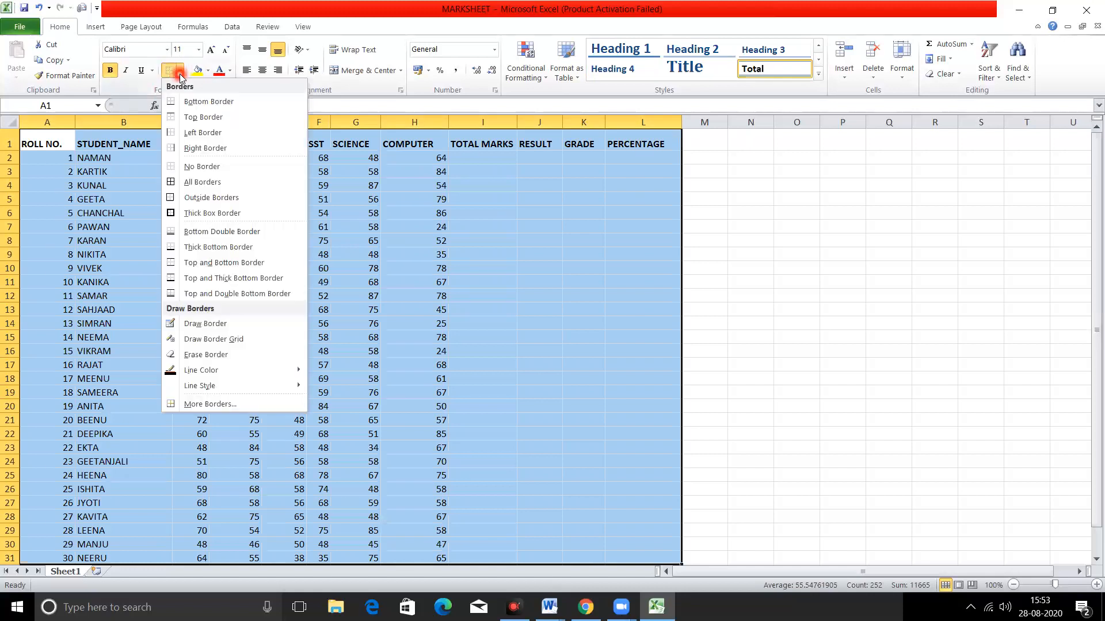
pyautogui.click(217, 182)
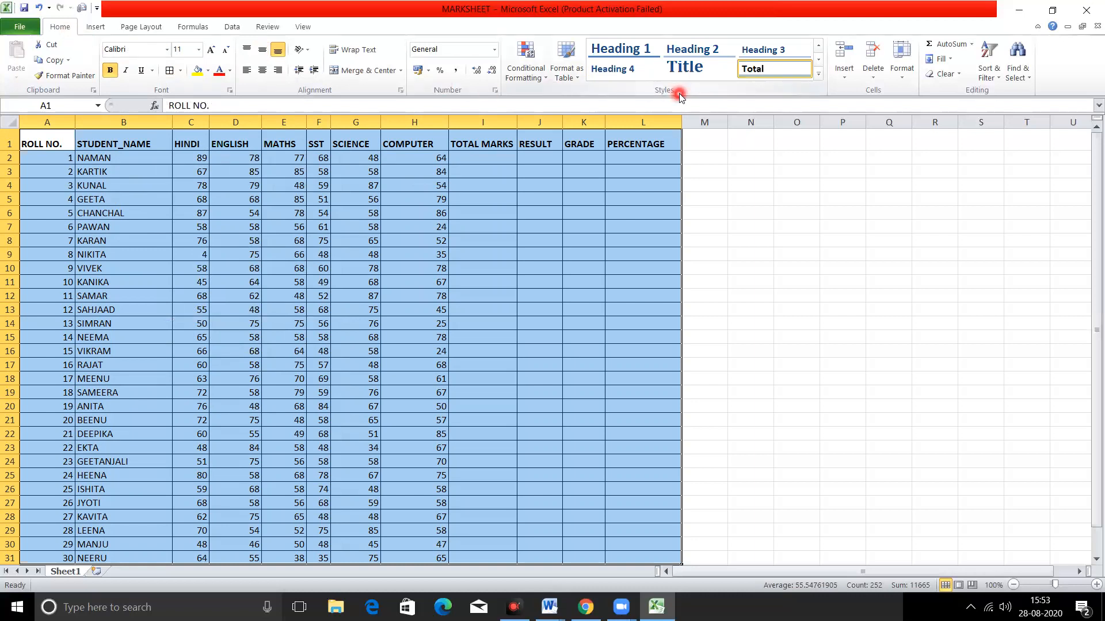
# Apply the Note cell style to the header row, A1:L1
pyautogui.click(820, 77)
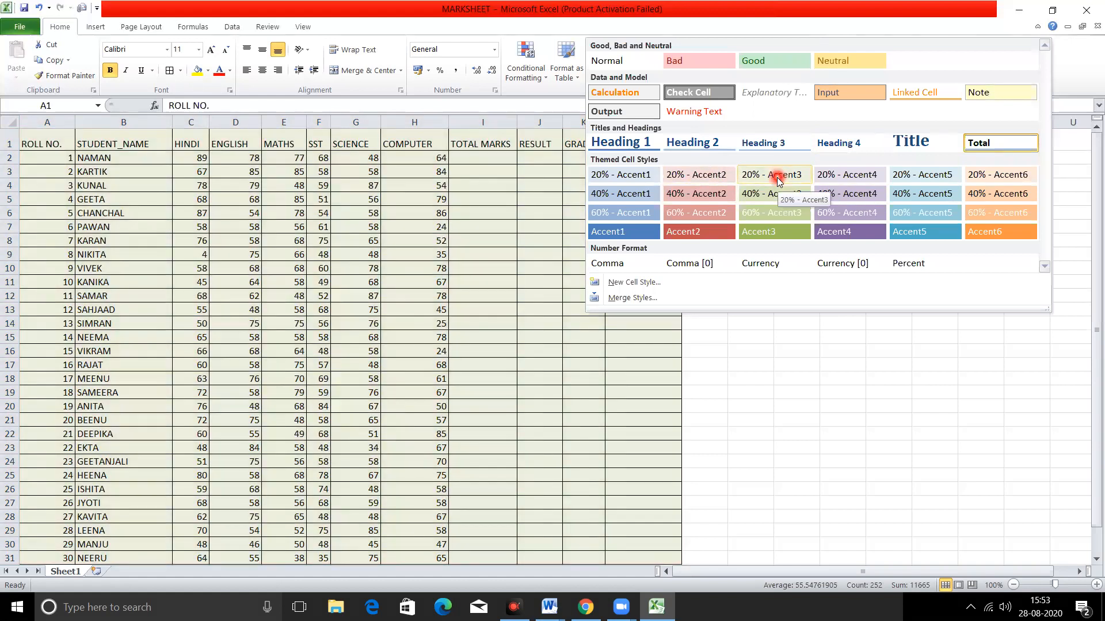
pyautogui.press('Escape')
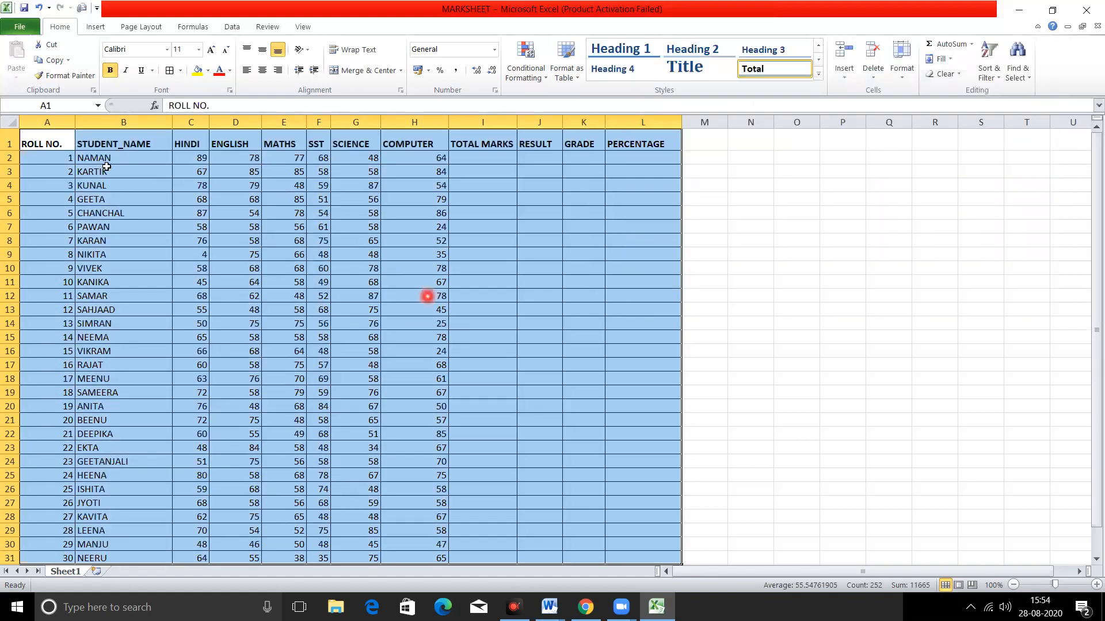
pyautogui.click(56, 141)
pyautogui.hotkey('shift', 'Right')
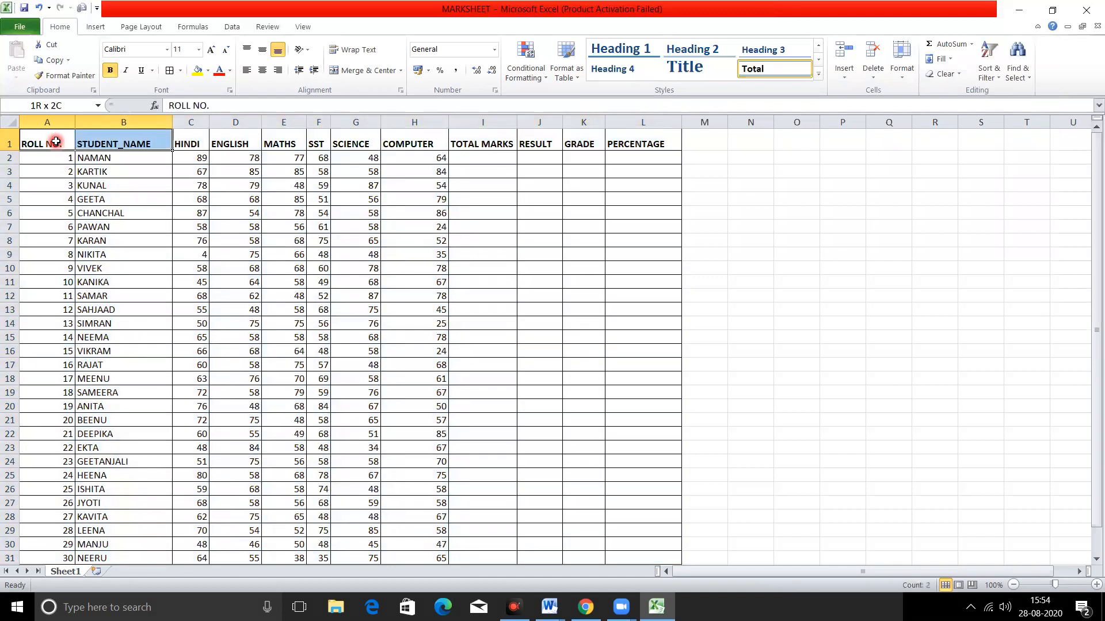
pyautogui.hotkey('shift', 'Right')
pyautogui.hotkey('shift', 'Right')
pyautogui.hotkey('shift', 'Right')
pyautogui.hotkey('shift', 'Right')
pyautogui.hotkey('shift', 'Right')
pyautogui.hotkey('shift', 'Right')
pyautogui.hotkey('shift', 'Right')
pyautogui.hotkey('shift', 'Right')
pyautogui.hotkey('shift', 'Right')
pyautogui.hotkey('shift', 'Right')
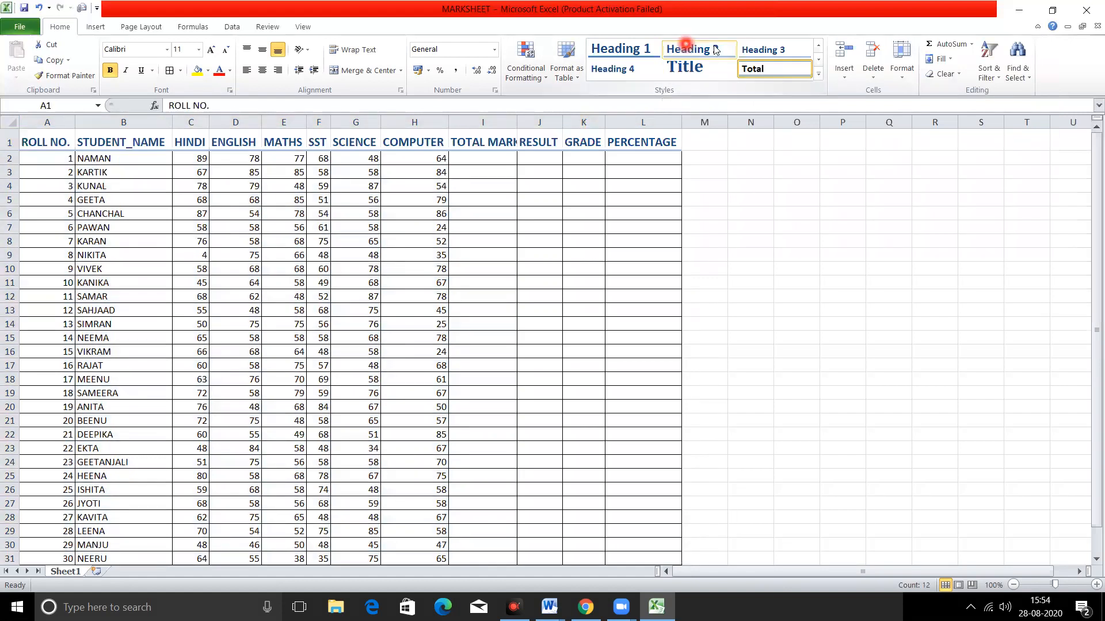
pyautogui.click(819, 77)
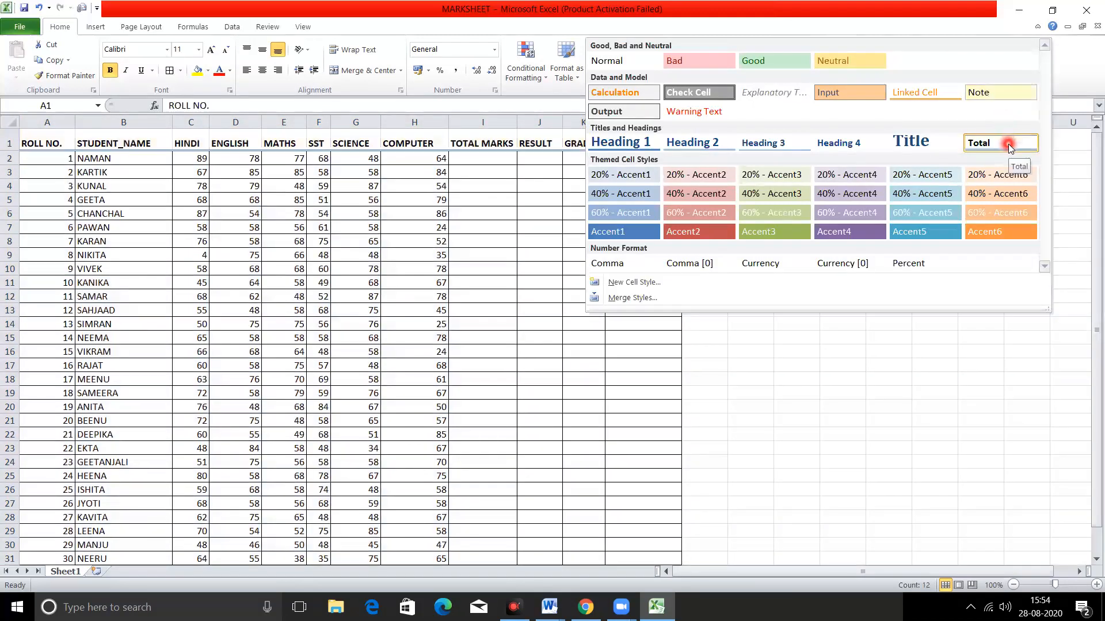
pyautogui.click(992, 88)
pyautogui.click(481, 332)
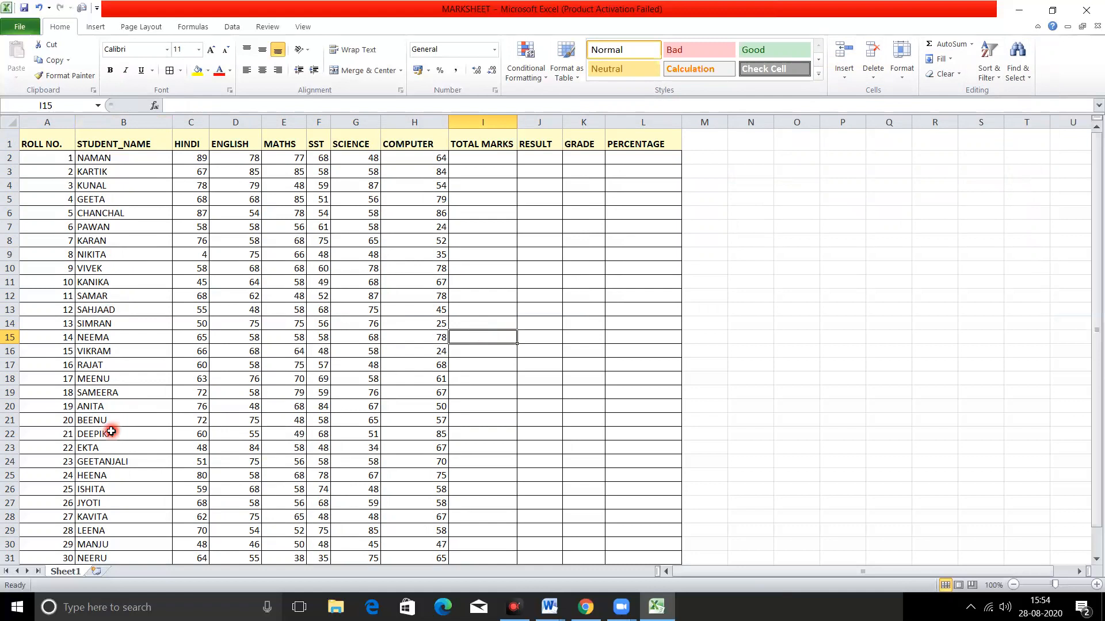
# Start a custom sort from the STUDENT_NAME column, expanding the selection to the adjacent data
pyautogui.click(126, 114)
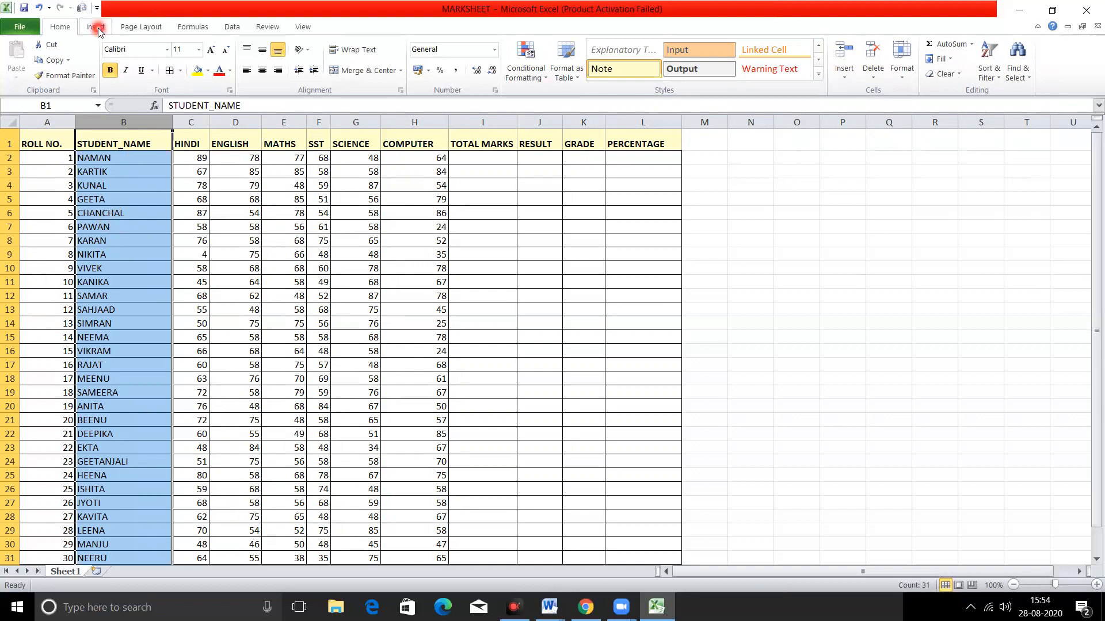
pyautogui.click(265, 27)
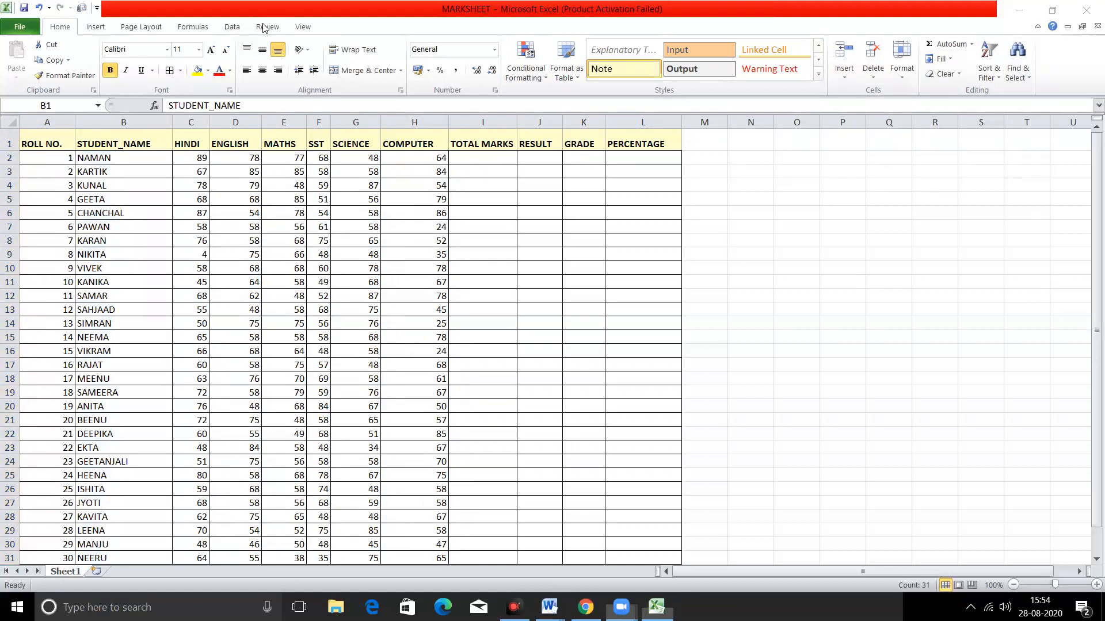
pyautogui.click(232, 27)
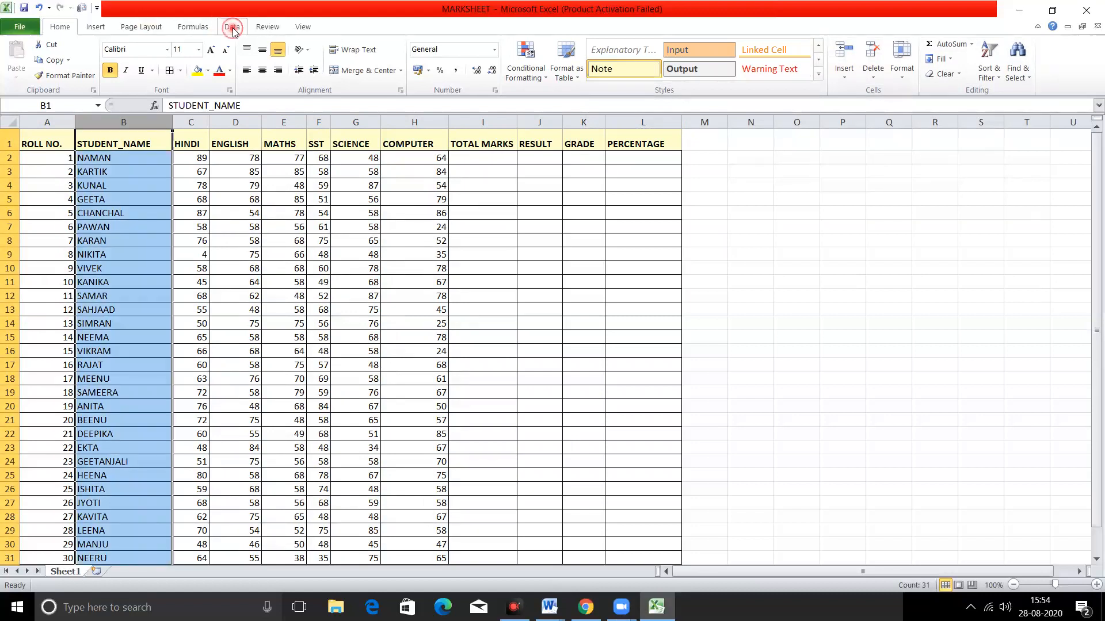
pyautogui.click(233, 28)
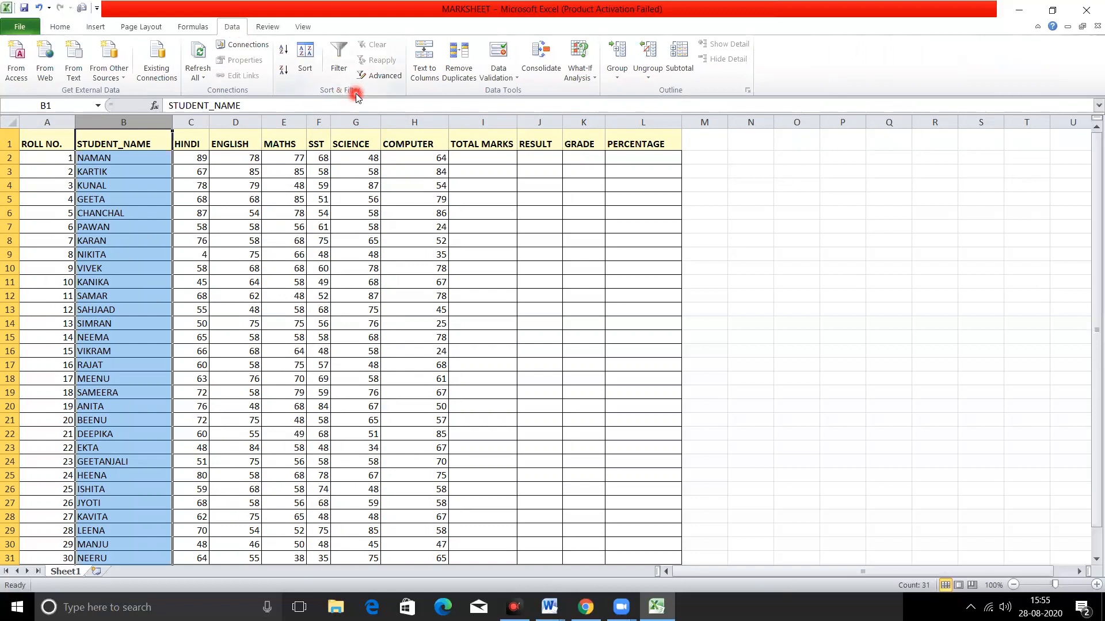
pyautogui.click(310, 58)
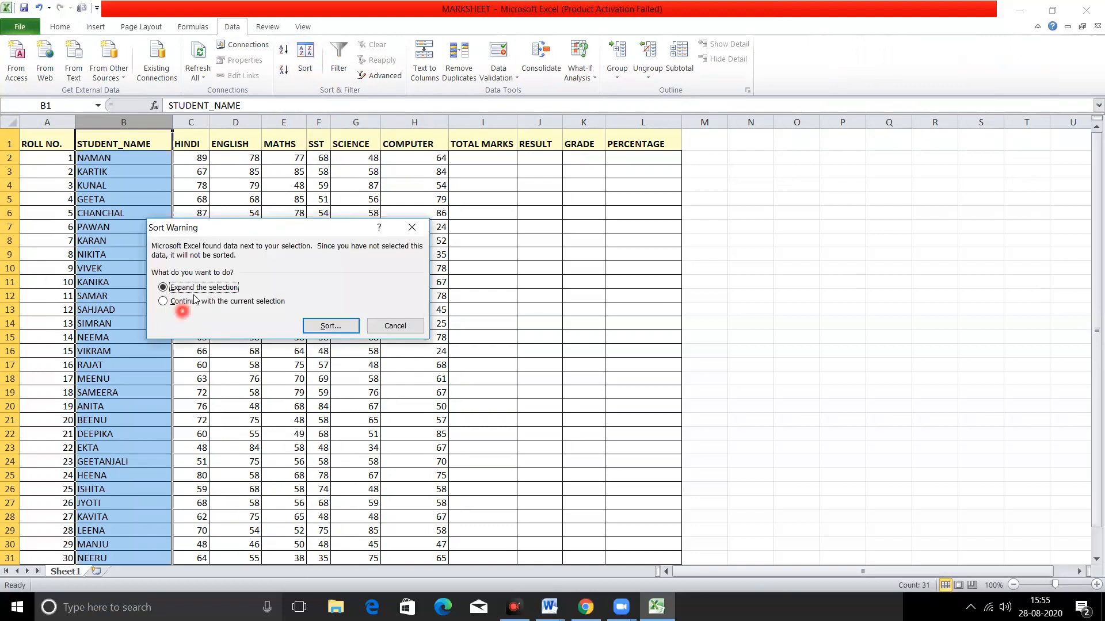
pyautogui.click(321, 327)
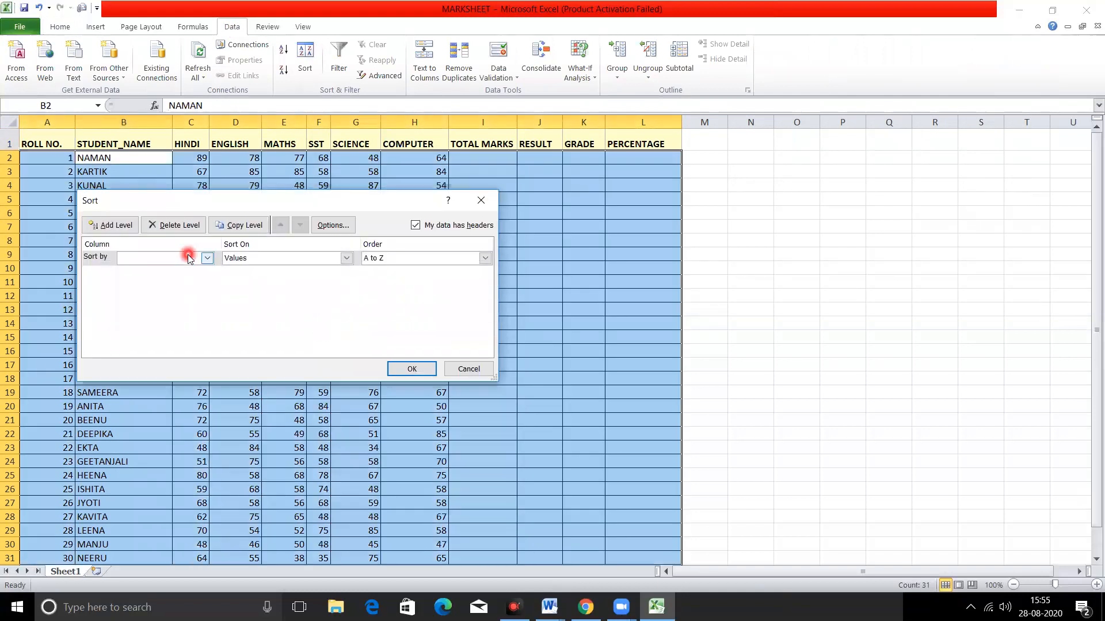
# Sort the table rows by STUDENT_NAME on Values in A to Z order
pyautogui.click(206, 259)
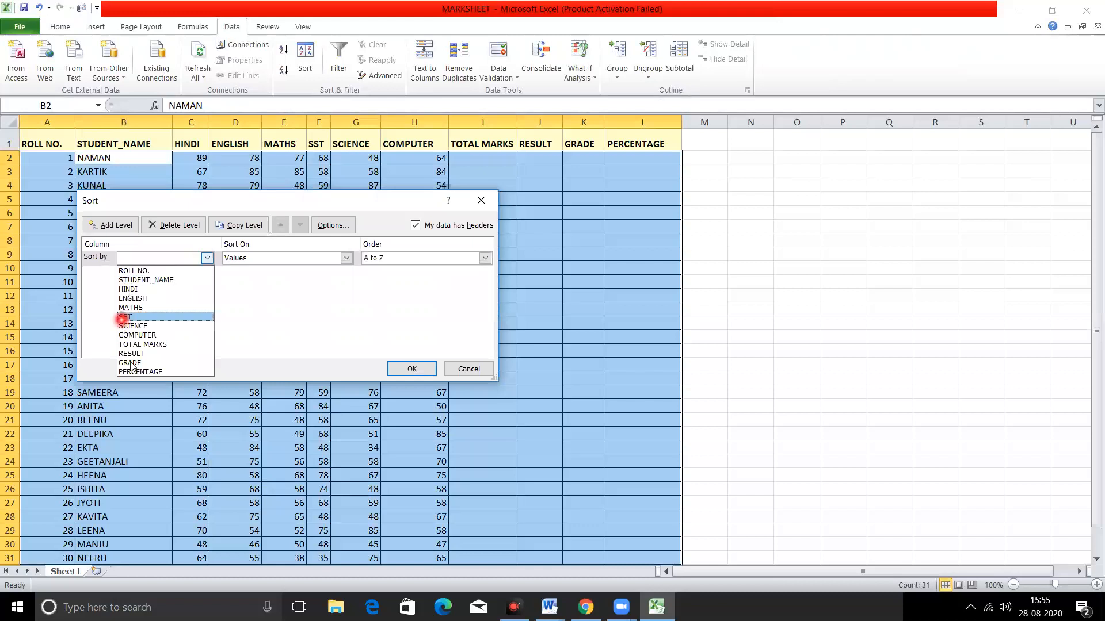
pyautogui.click(157, 280)
pyautogui.click(345, 259)
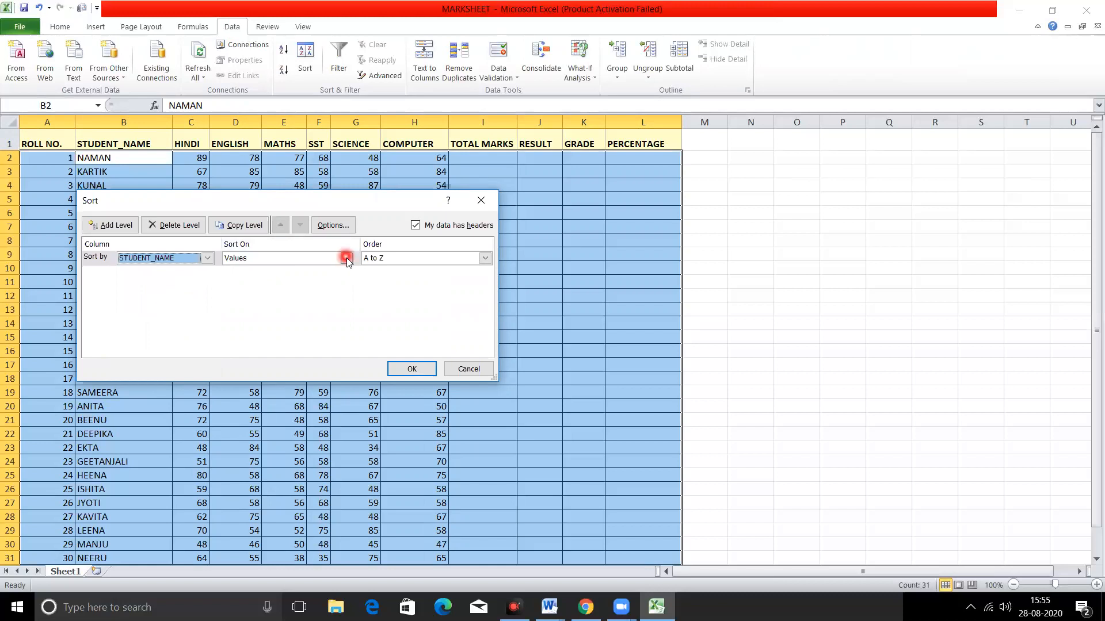
pyautogui.click(391, 258)
pyautogui.click(391, 258)
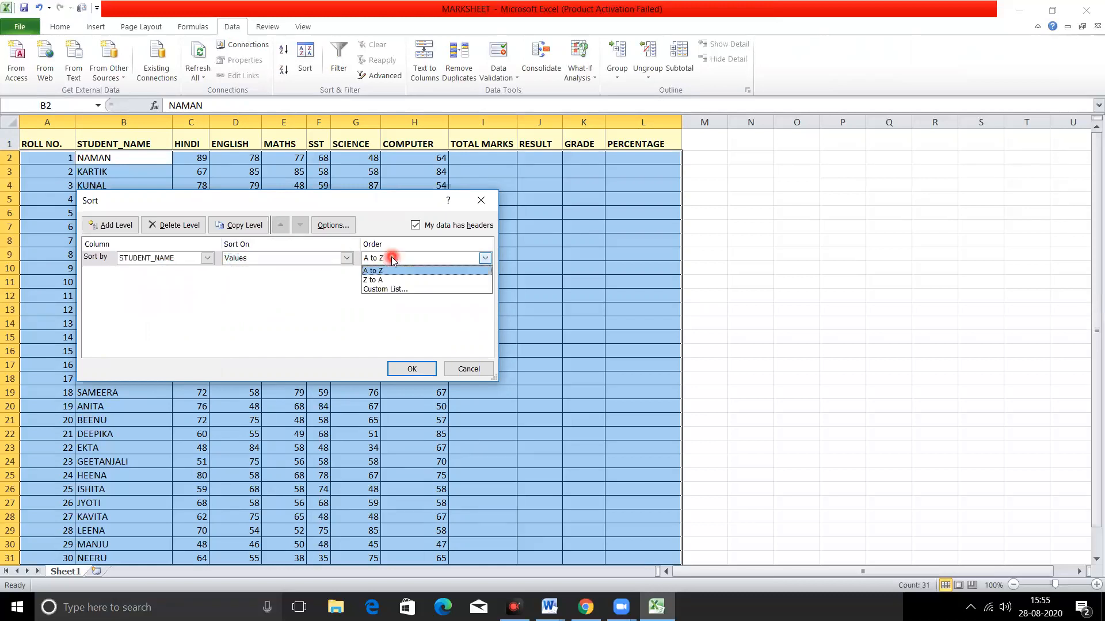
pyautogui.click(393, 259)
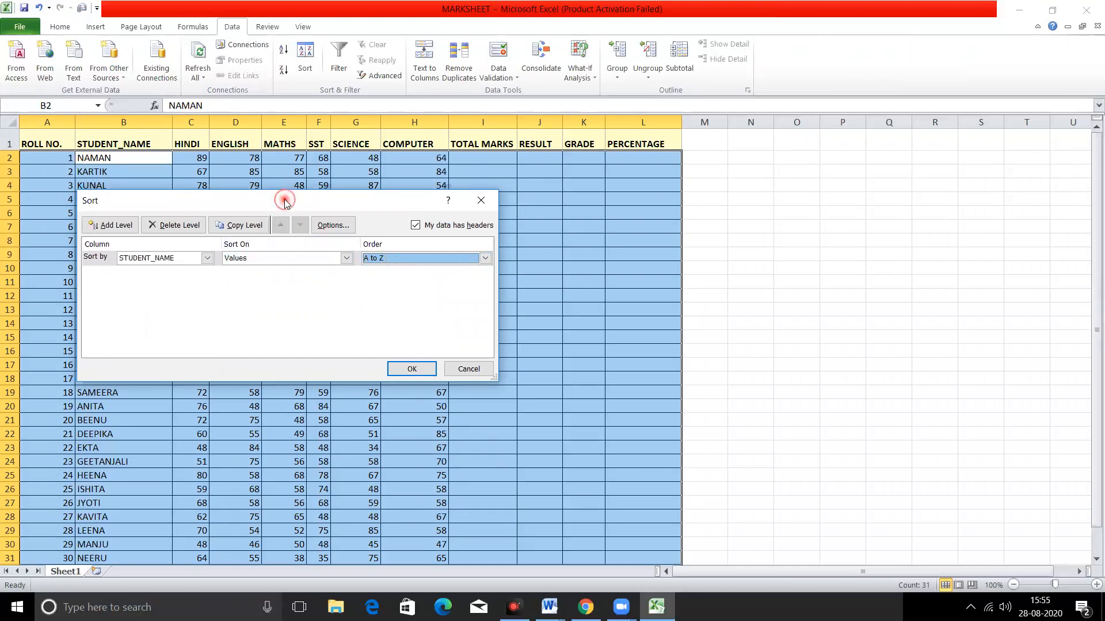
pyautogui.moveTo(285, 202); pyautogui.dragTo(633, 215)
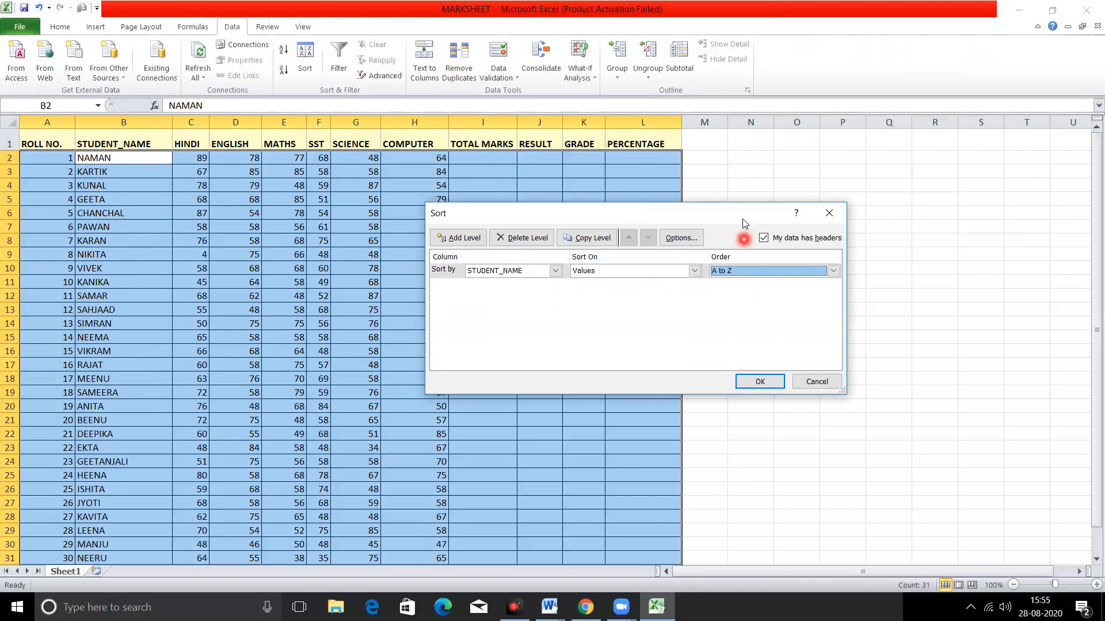
pyautogui.moveTo(742, 221); pyautogui.dragTo(761, 152)
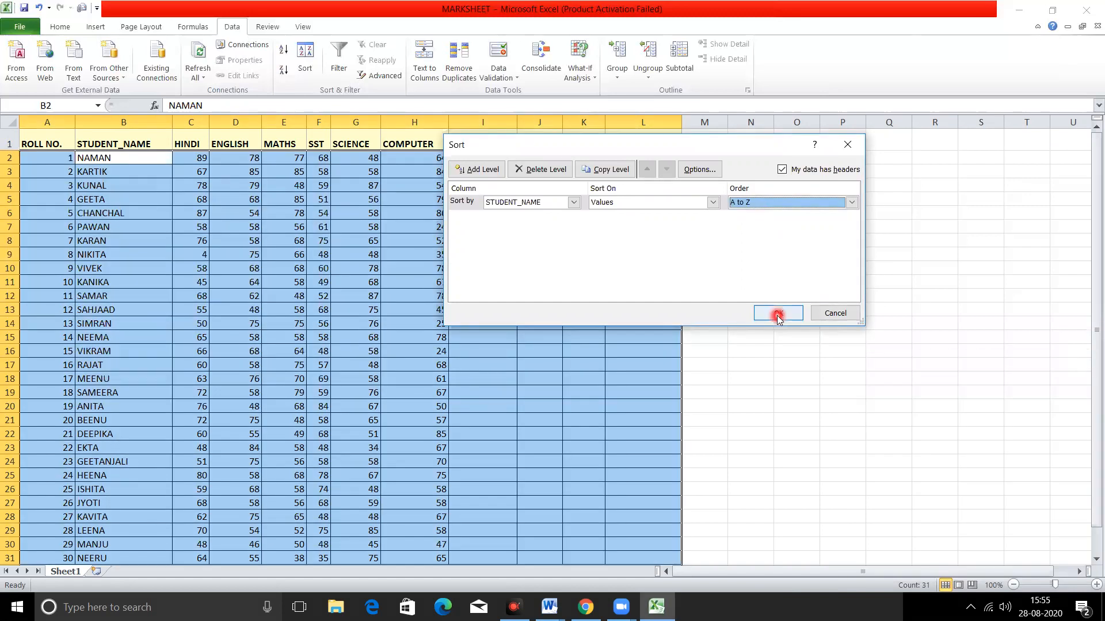
pyautogui.click(778, 315)
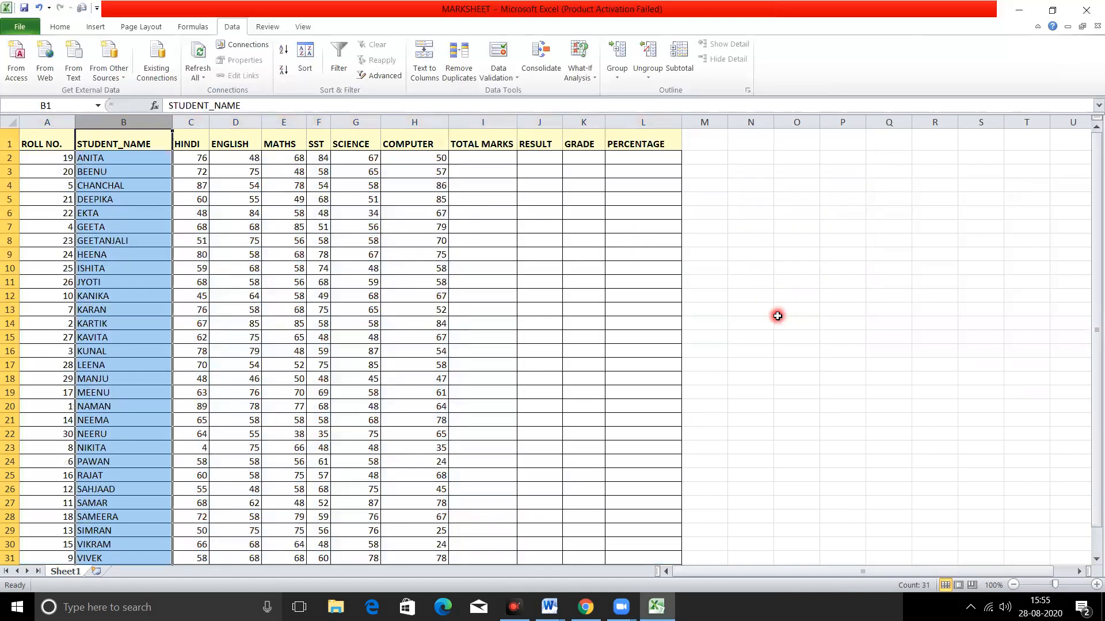
pyautogui.click(360, 281)
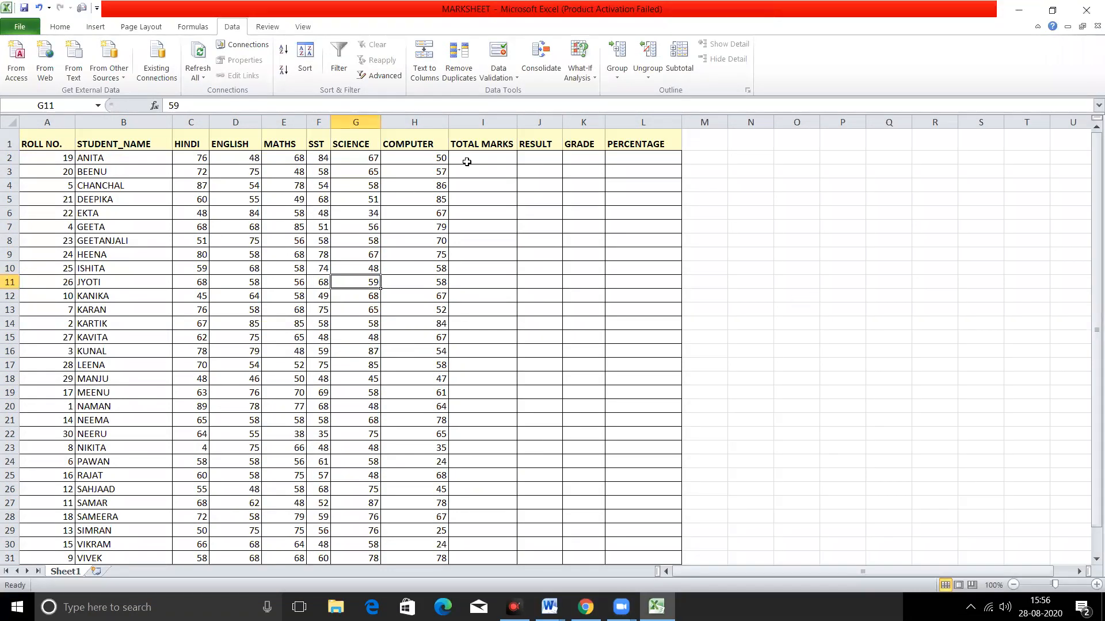
# Try to total the first student's marks in I2 with a SUM formula listing the individual cells C2, D2, E2 and F2
pyautogui.click(471, 155)
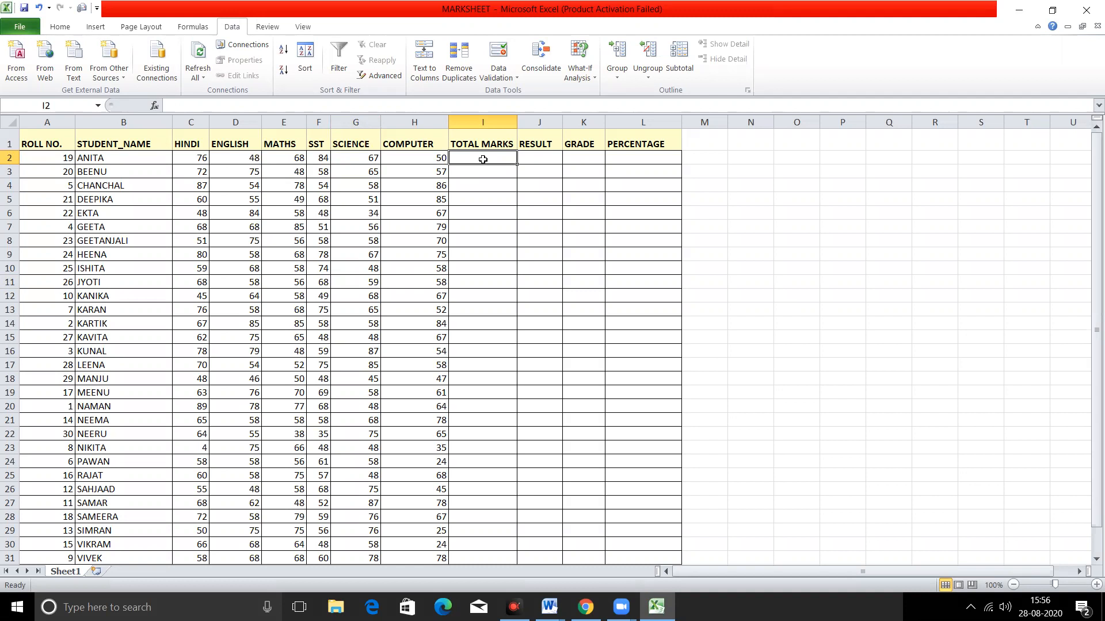
pyautogui.click(1096, 585)
pyautogui.click(1097, 585)
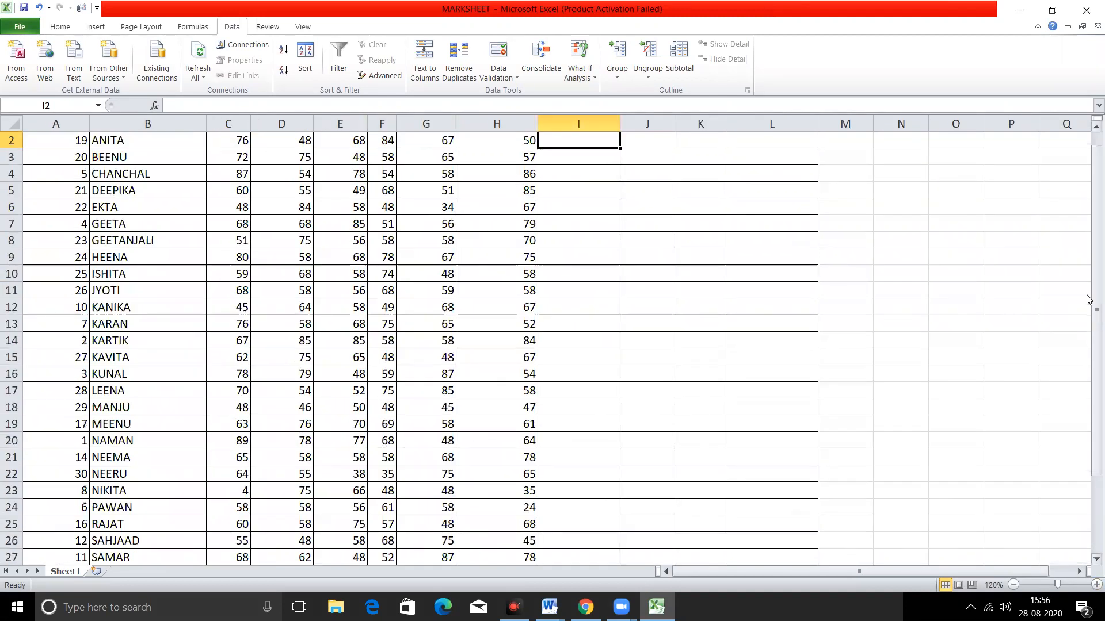
pyautogui.moveTo(1089, 148); pyautogui.dragTo(1088, 144)
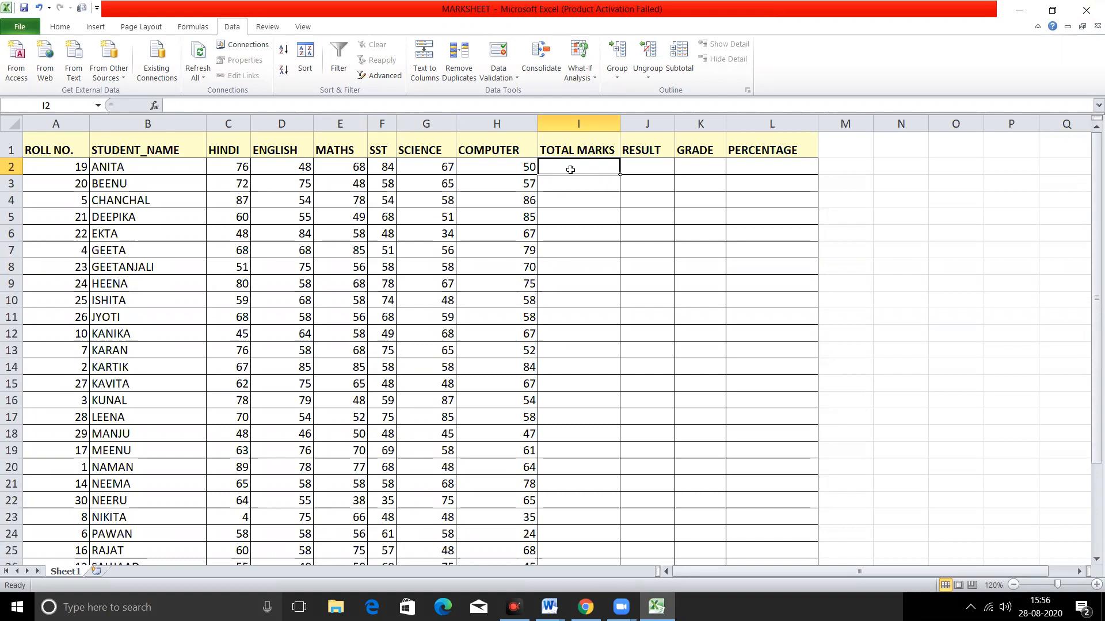
pyautogui.write('=')
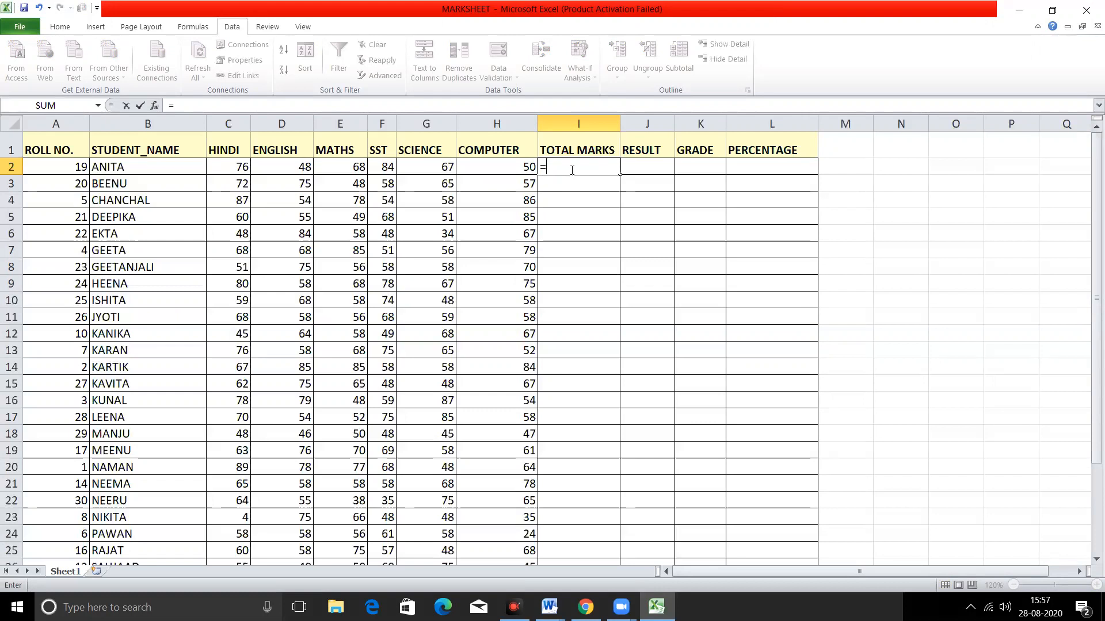
pyautogui.press('XF86MonBrightnessUp')
pyautogui.press('XF86MonBrightnessUp')
pyautogui.press('XF86MonBrightnessUp')
pyautogui.write('SUM')
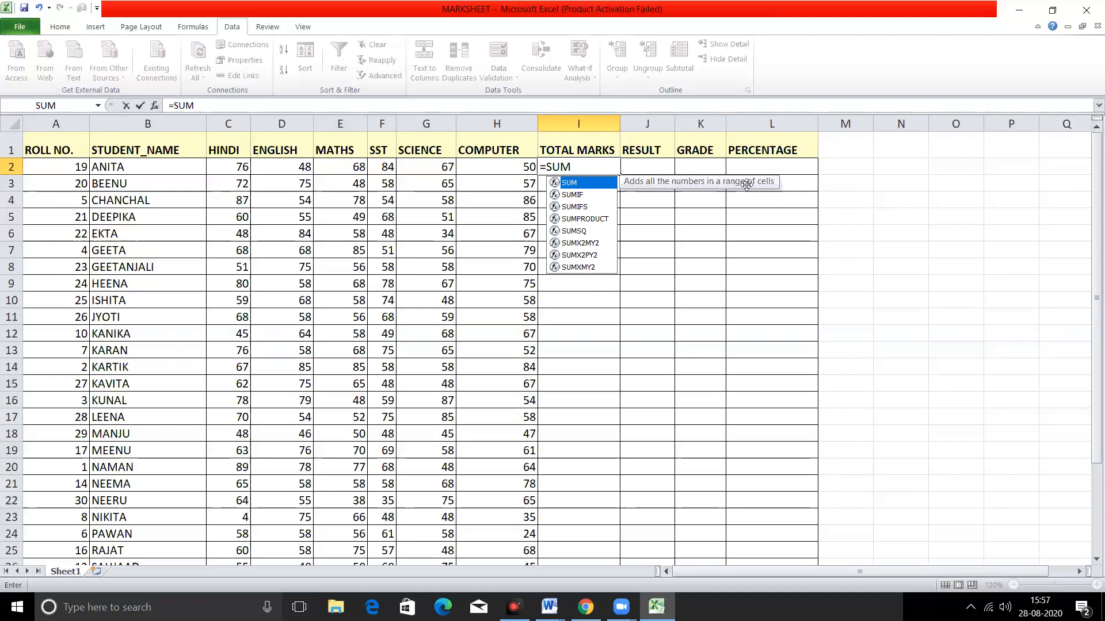
pyautogui.write('(')
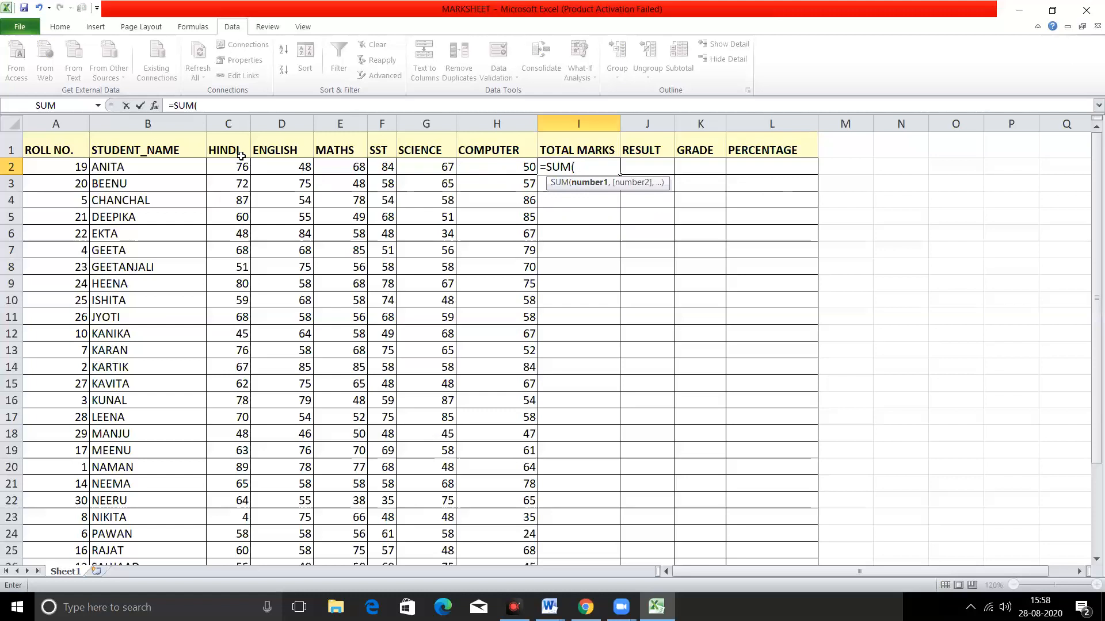
pyautogui.click(225, 170)
pyautogui.write(',')
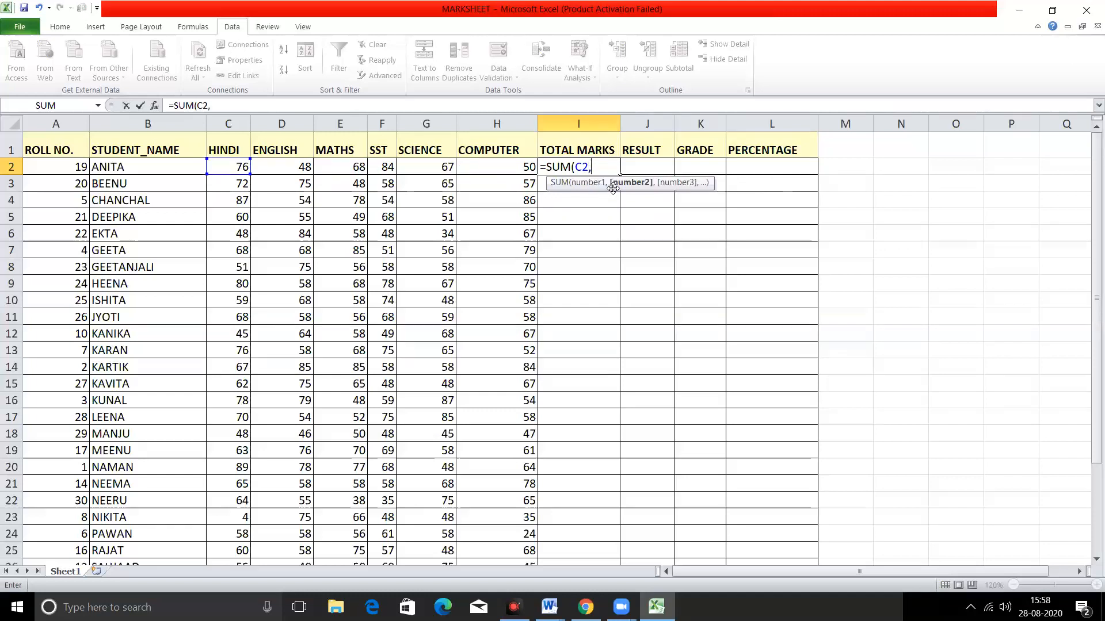
pyautogui.click(295, 168)
pyautogui.write(',')
pyautogui.click(334, 168)
pyautogui.write(',')
pyautogui.click(386, 171)
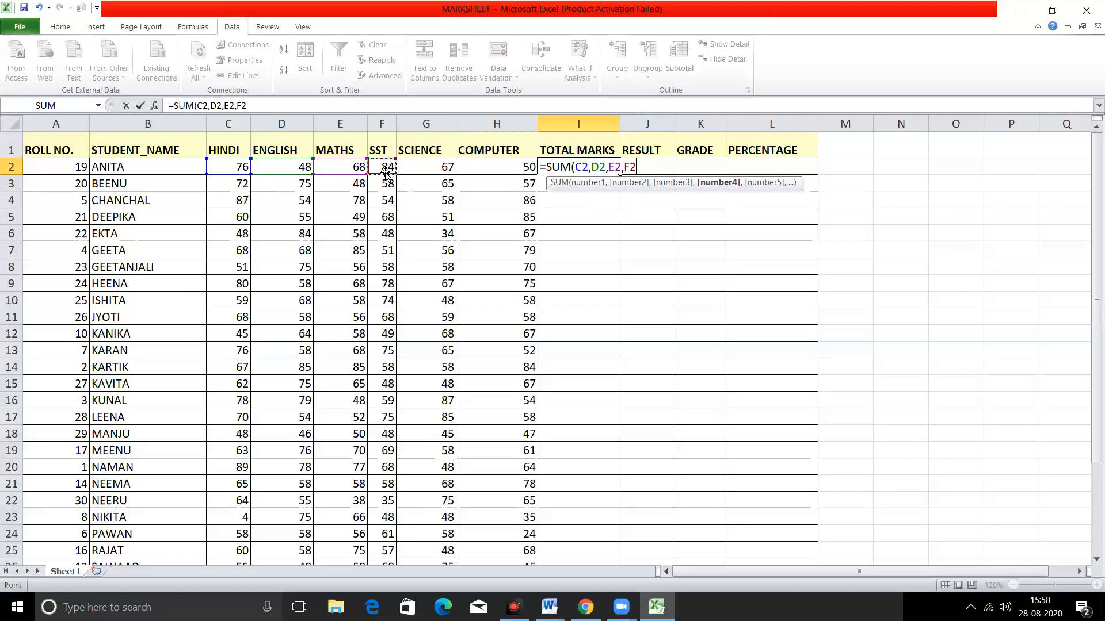
# Remove D2, E2 and F2 from the formula in I2, leaving only C2 in the SUM
pyautogui.press('BackSpace')
pyautogui.press('BackSpace')
pyautogui.press('BackSpace')
pyautogui.press('BackSpace')
pyautogui.press('BackSpace')
pyautogui.press('BackSpace')
pyautogui.press('BackSpace')
pyautogui.press('BackSpace')
pyautogui.press('BackSpace')
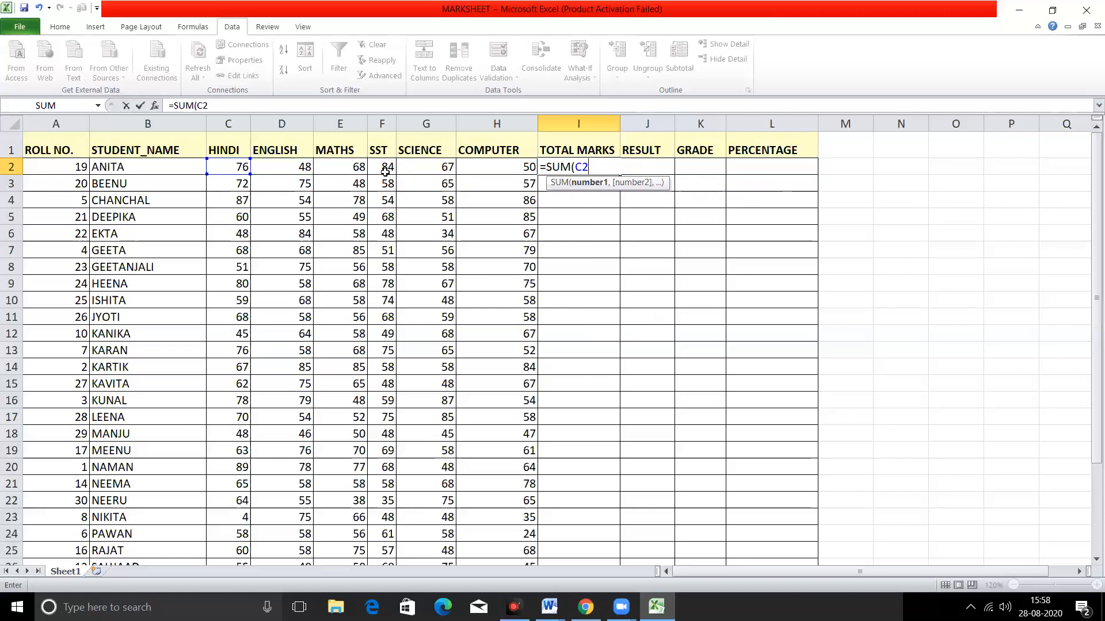
pyautogui.click(233, 164)
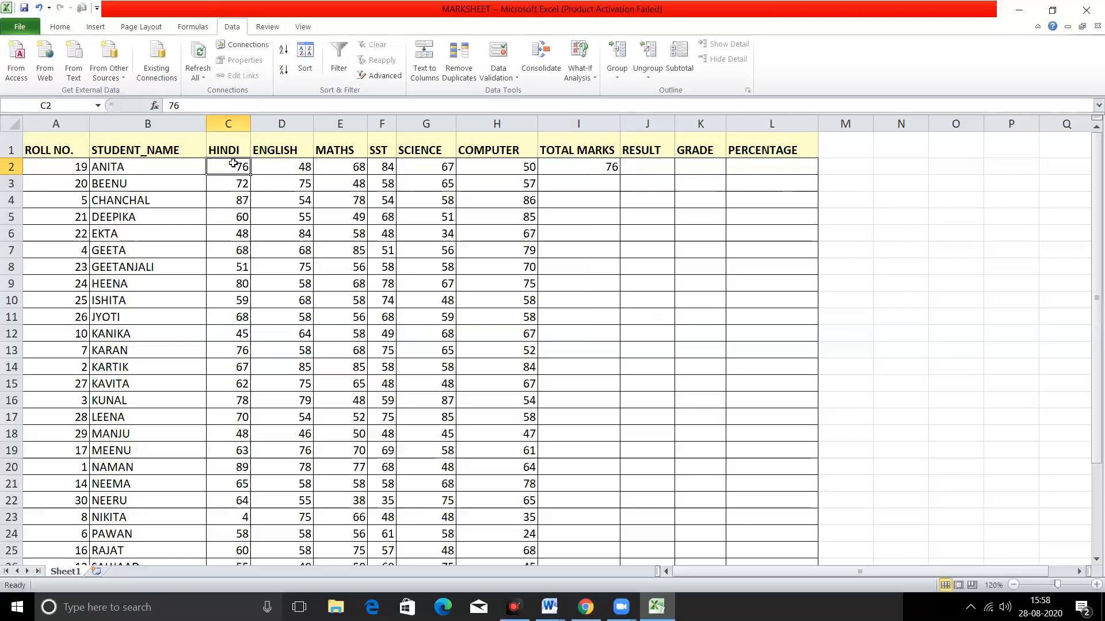
# Replace the formula in I2 with =SUM(C2:H2) to total the first student's six subject marks
pyautogui.click(581, 164)
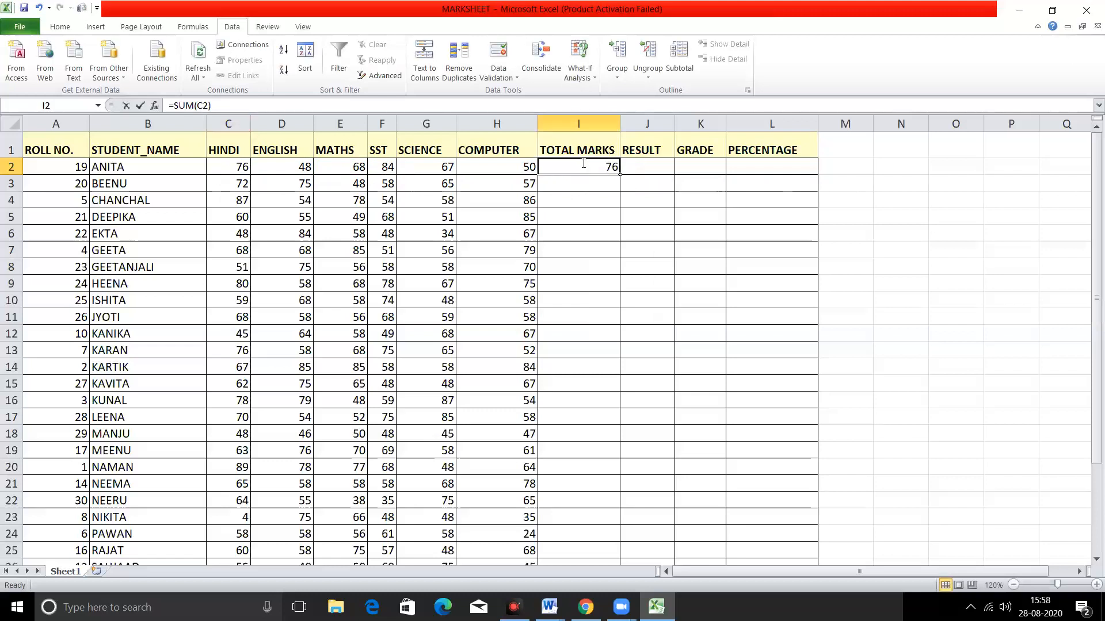
pyautogui.write('=SUM(')
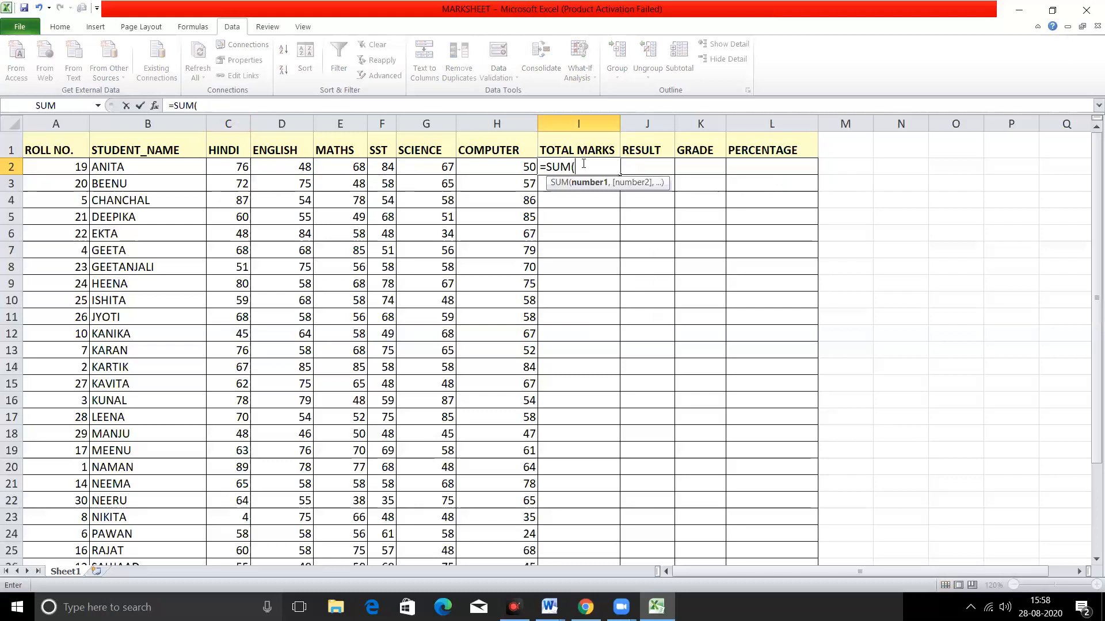
pyautogui.click(239, 167)
pyautogui.moveTo(238, 167); pyautogui.dragTo(478, 164)
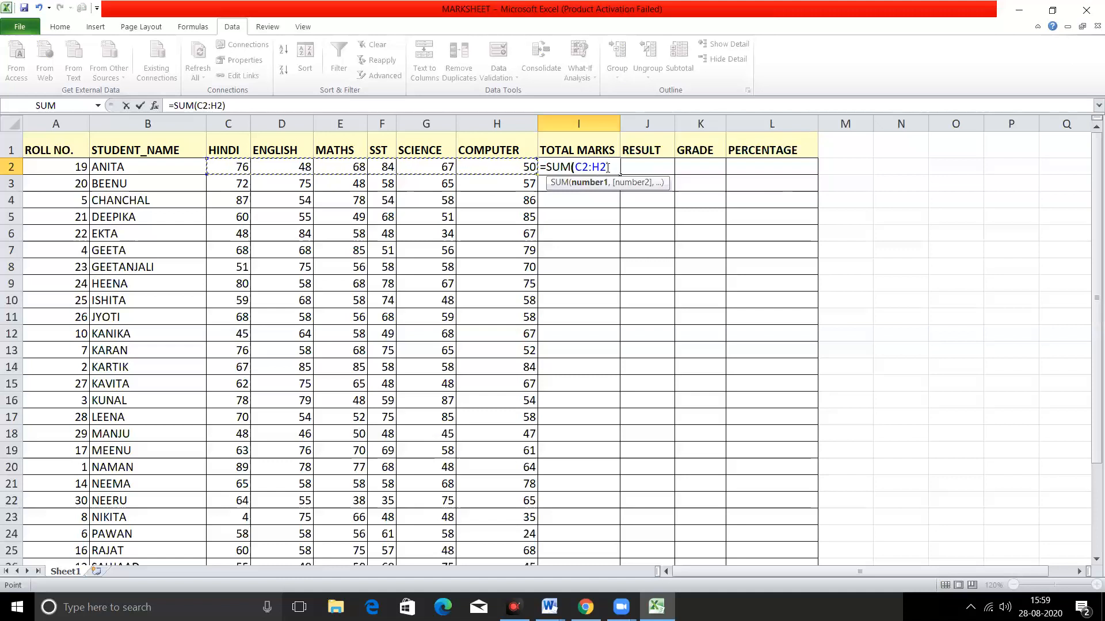
pyautogui.write(')')
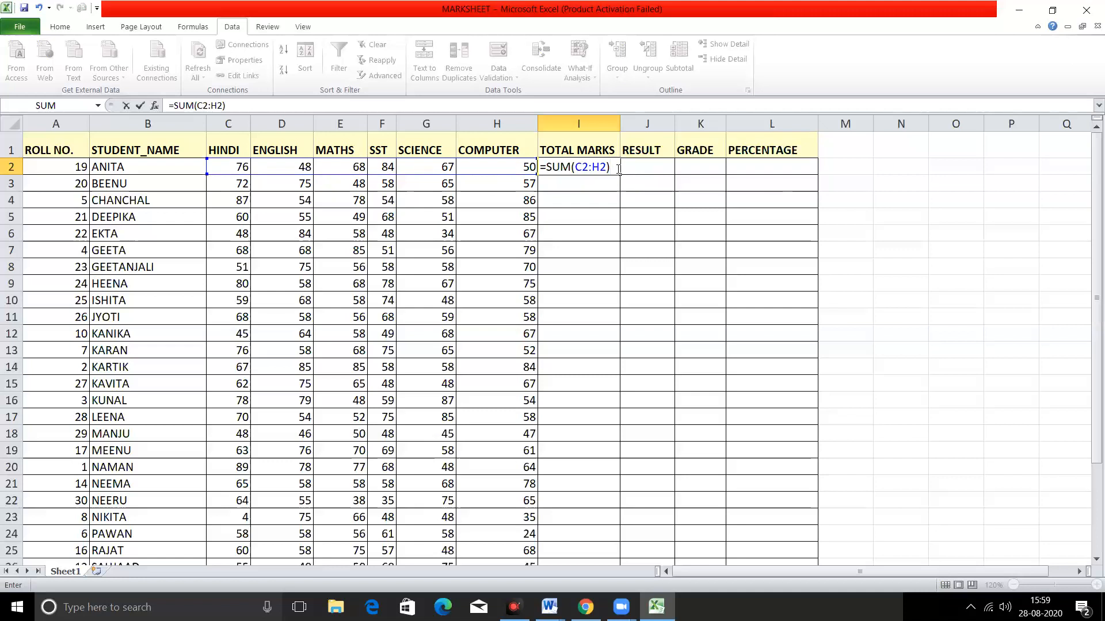
pyautogui.press('Return')
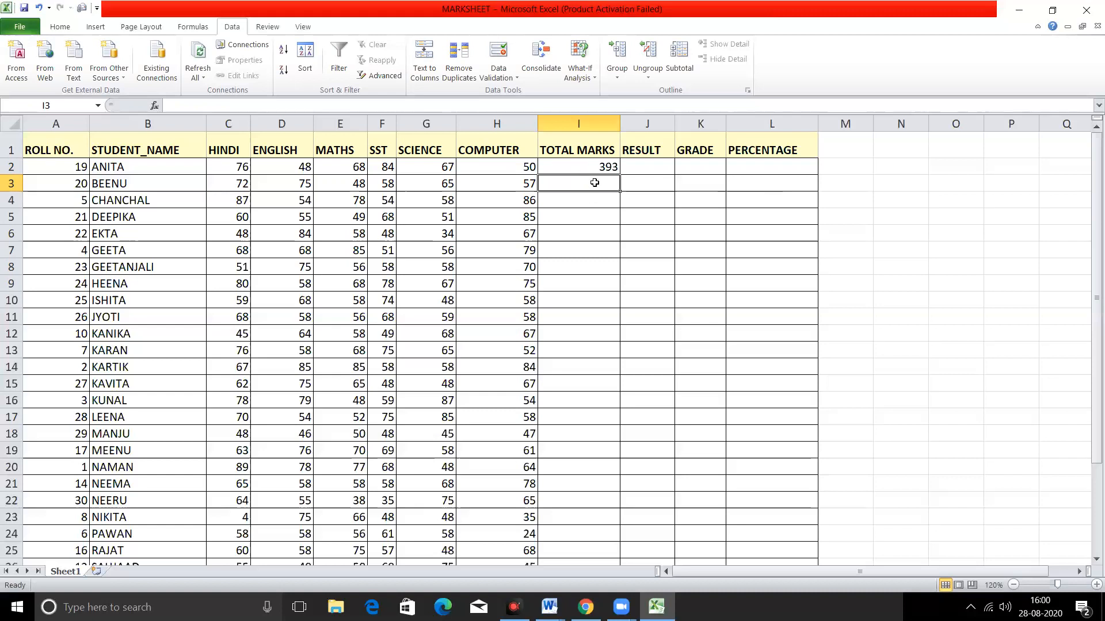
# Enter =SUM(C3:H3) in I3 to total the second student's marks
pyautogui.write('=S')
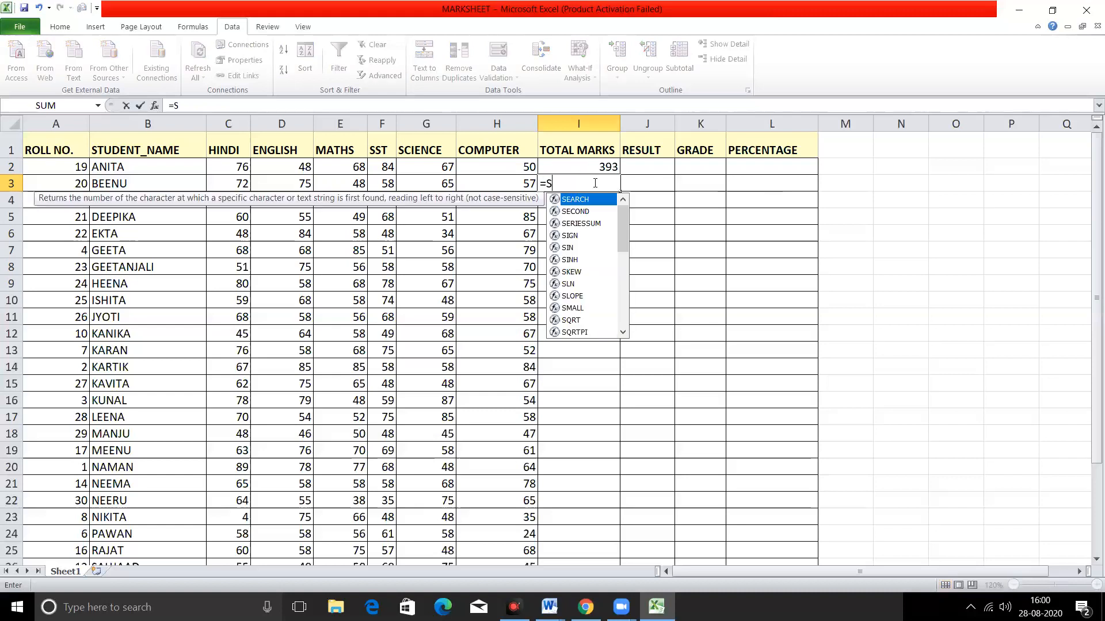
pyautogui.write('UM(')
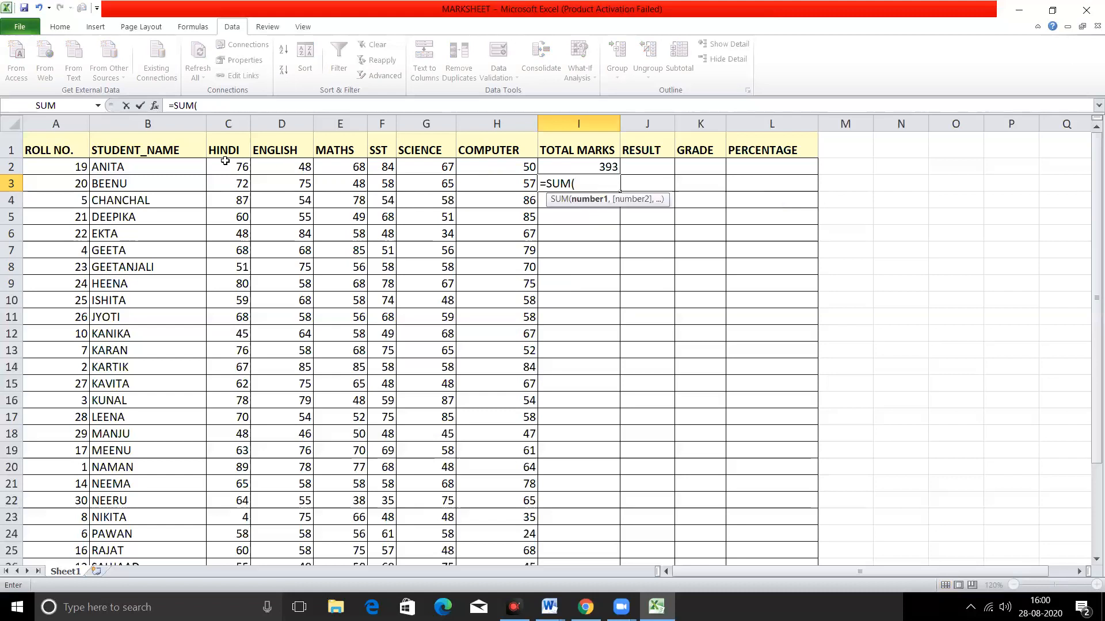
pyautogui.click(223, 184)
pyautogui.moveTo(223, 184); pyautogui.dragTo(483, 182)
pyautogui.write(')')
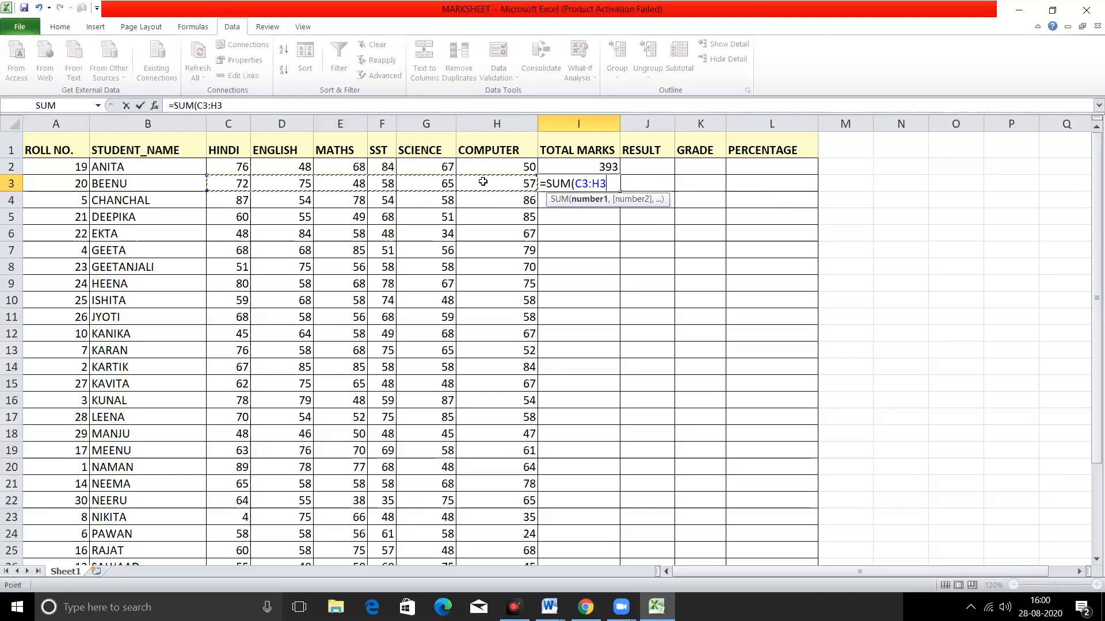
pyautogui.press('Return')
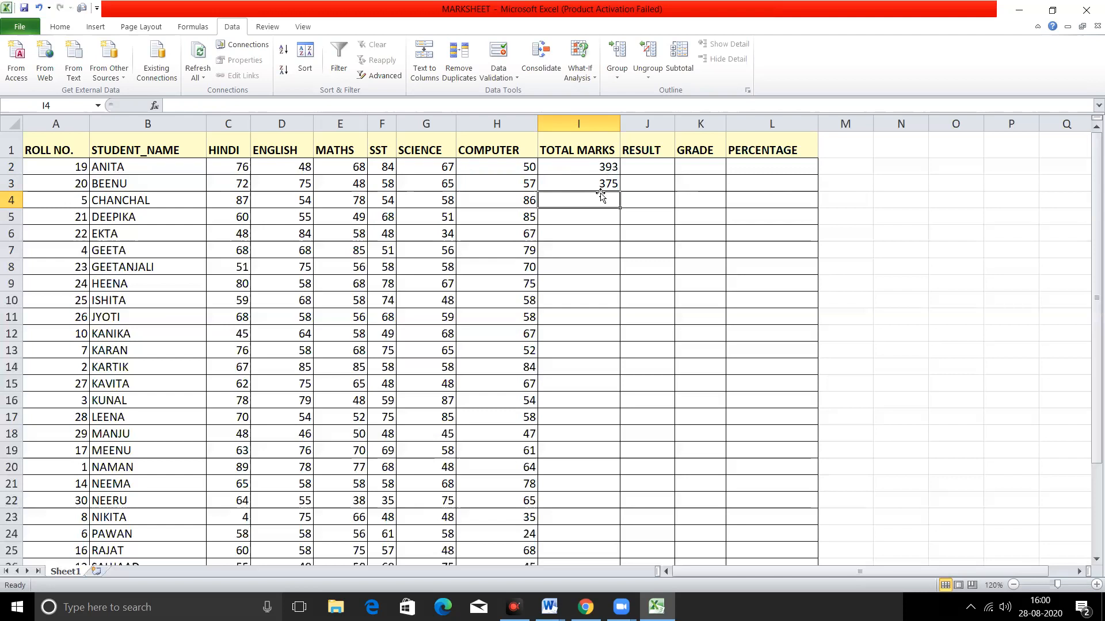
# Remove the total formula from I3, keeping the one in I2
pyautogui.click(572, 184)
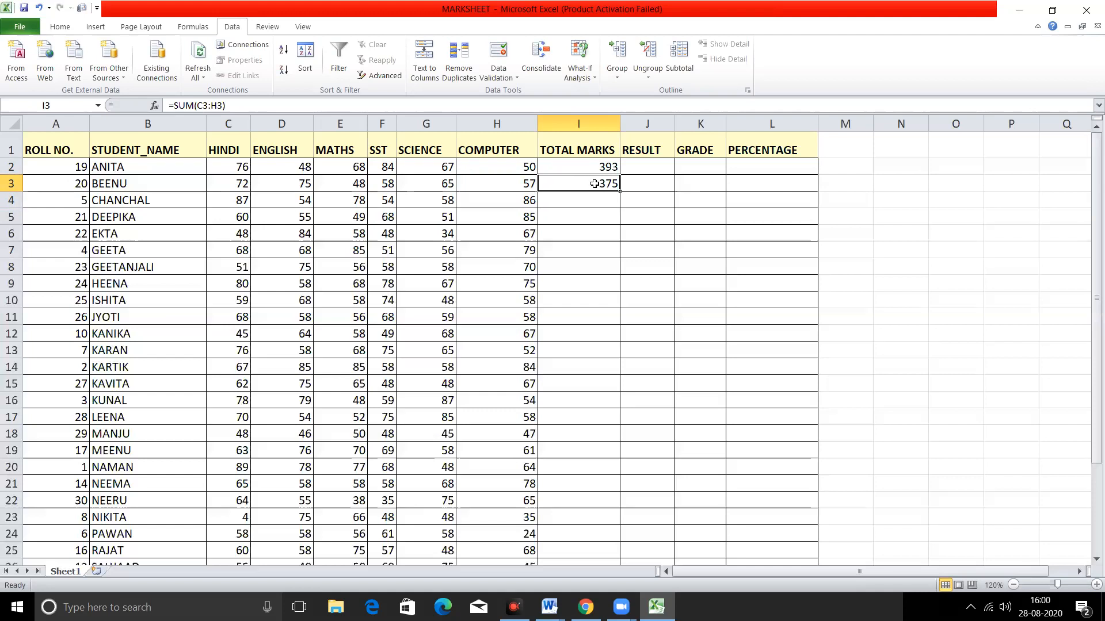
pyautogui.click(1013, 585)
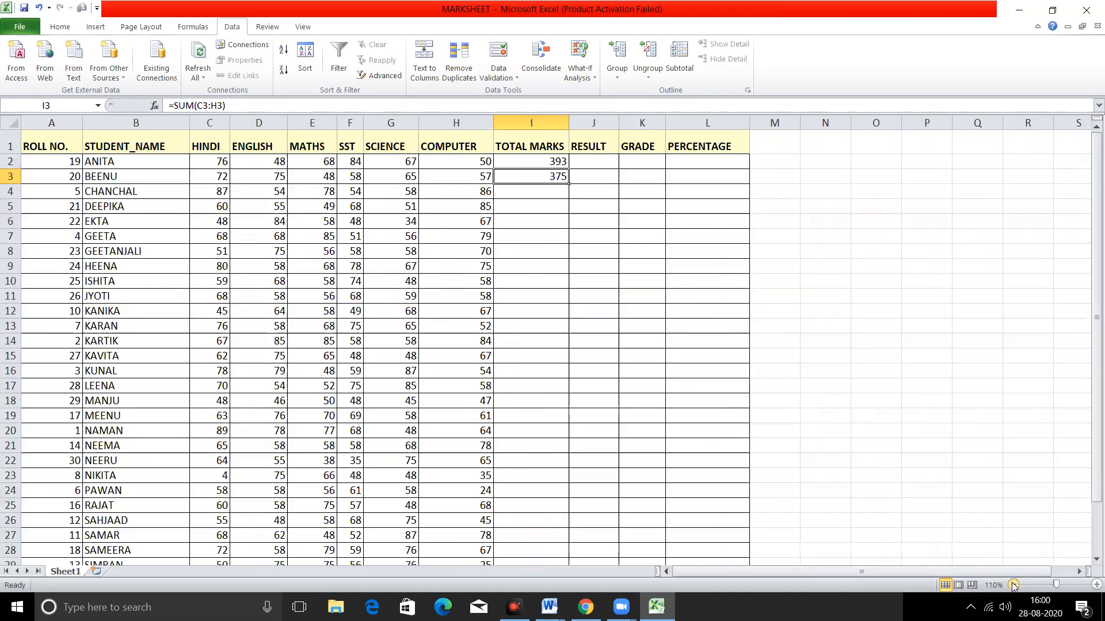
pyautogui.click(1013, 585)
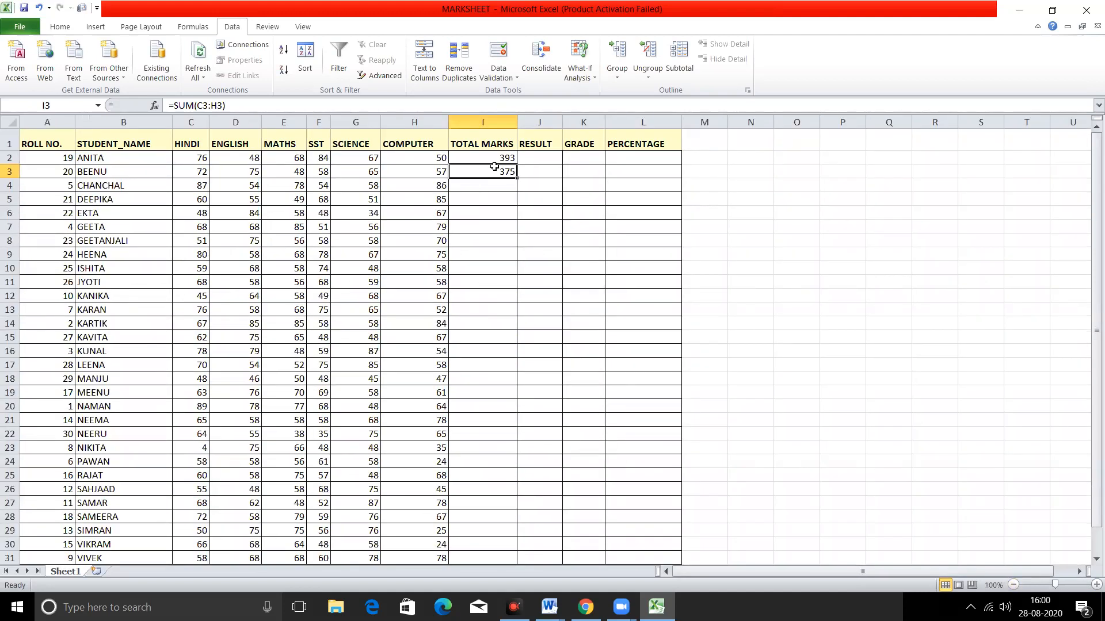
pyautogui.click(1095, 559)
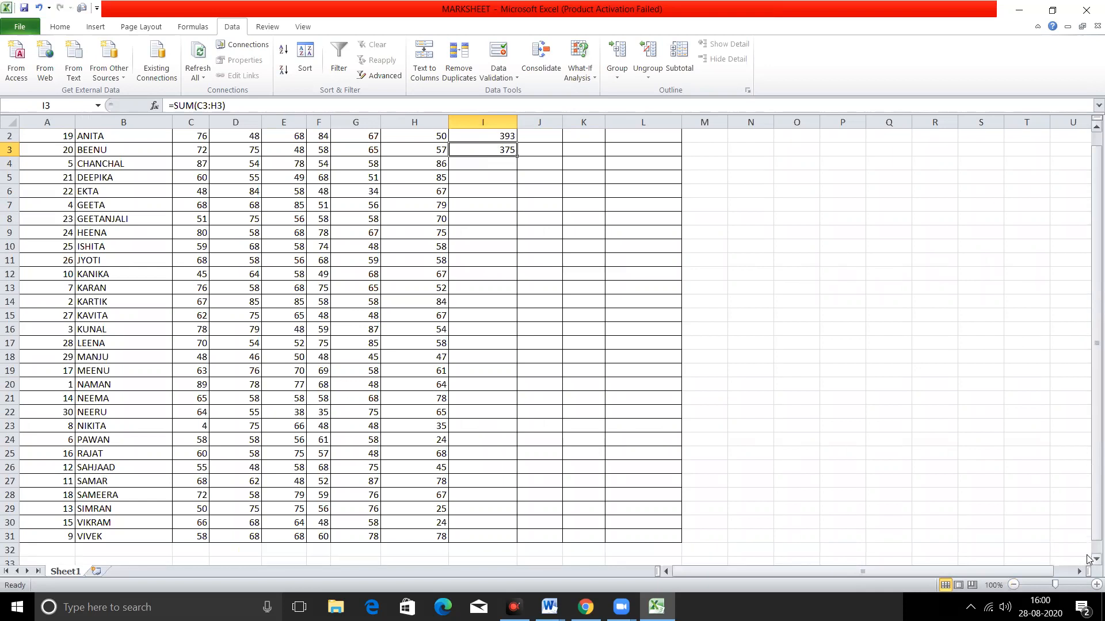
pyautogui.click(1096, 126)
pyautogui.click(486, 160)
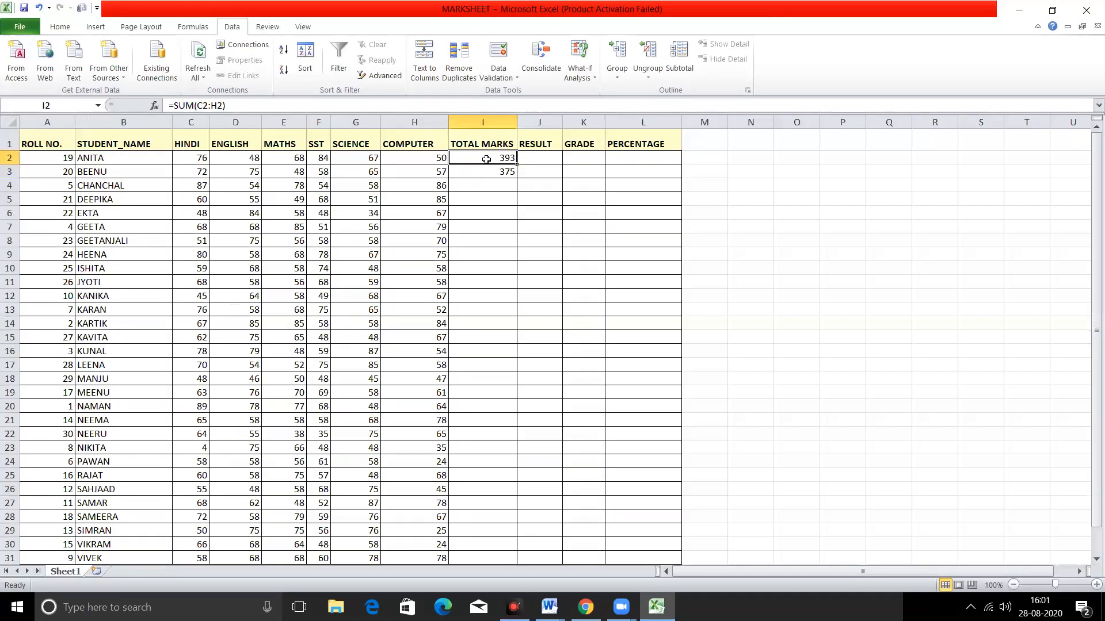
pyautogui.click(488, 175)
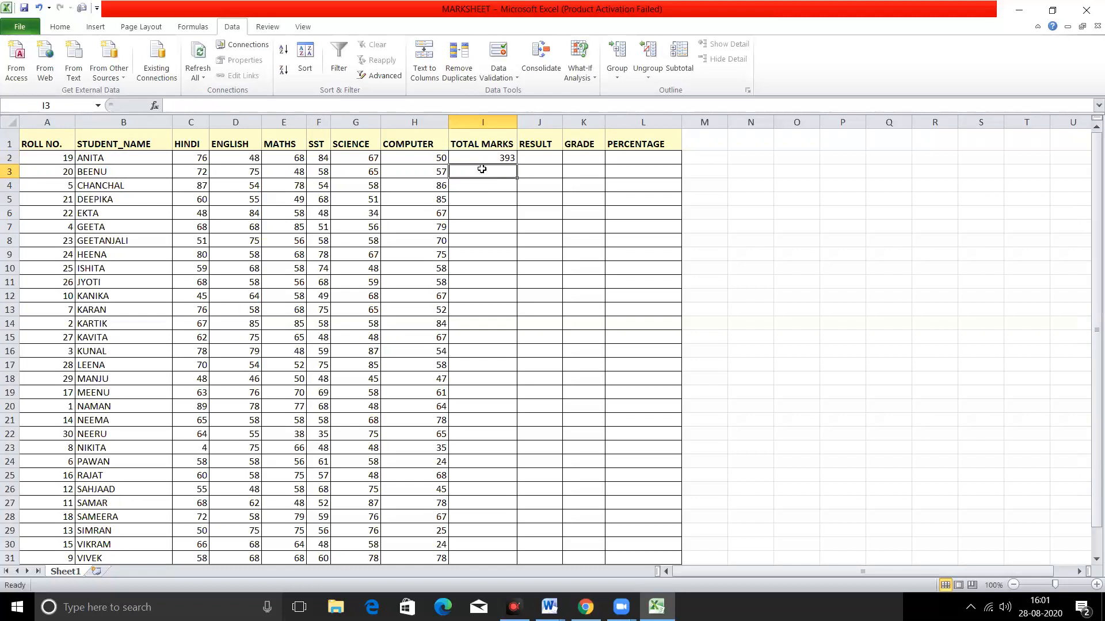
pyautogui.hotkey('ctrl', 'z')
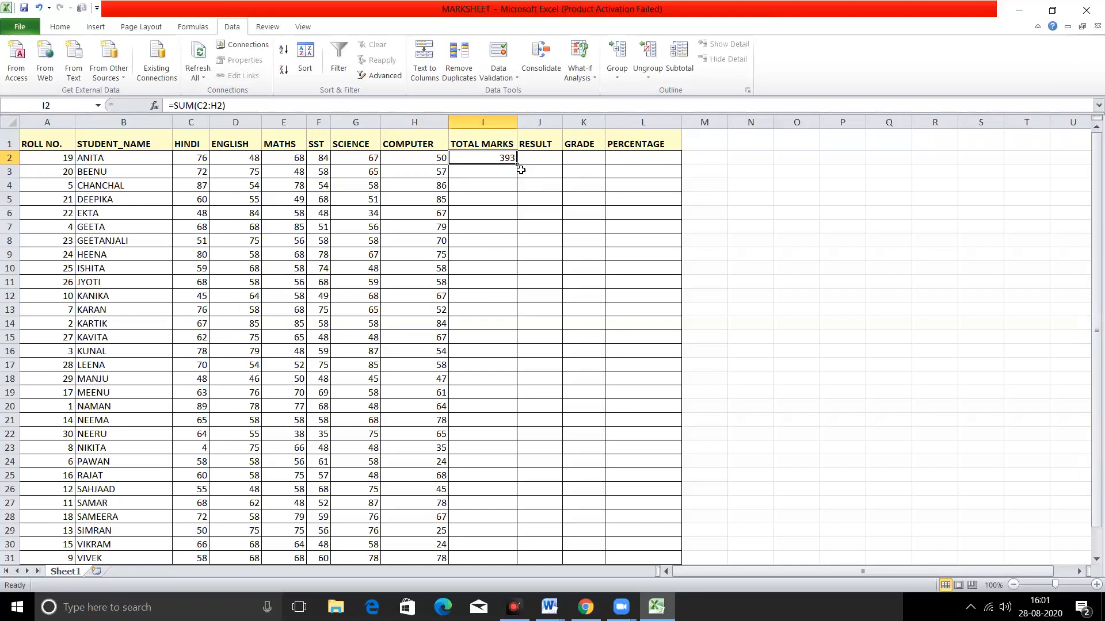
# Demonstrate the fill handle outside the table by filling the empty cell N3 down to N13
pyautogui.click(528, 168)
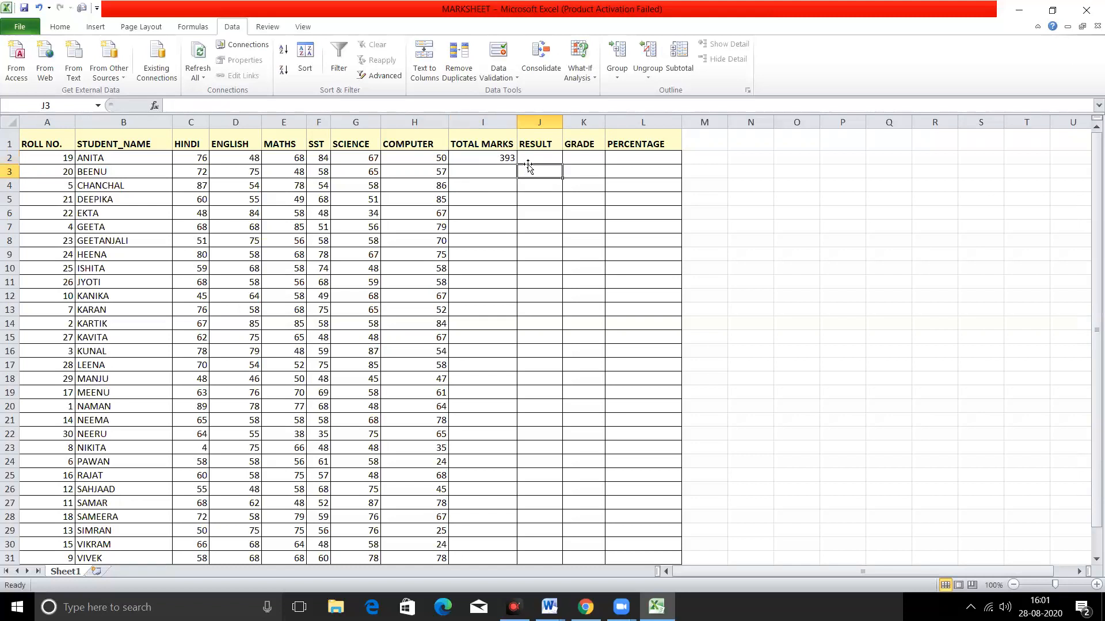
pyautogui.click(507, 158)
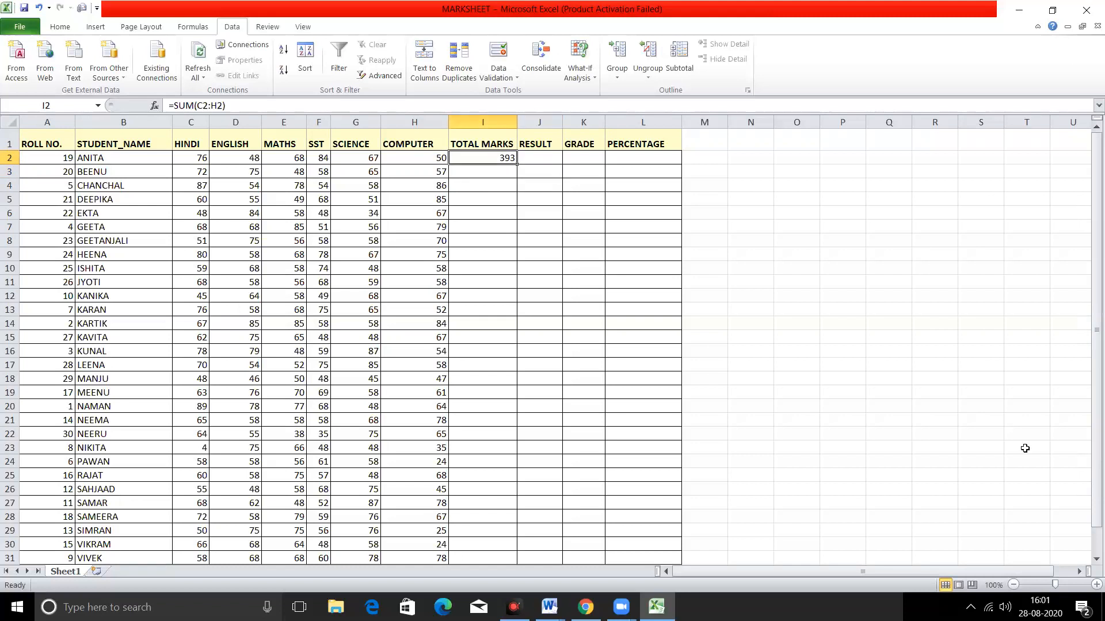
pyautogui.click(1096, 585)
pyautogui.click(1095, 585)
pyautogui.click(1095, 585)
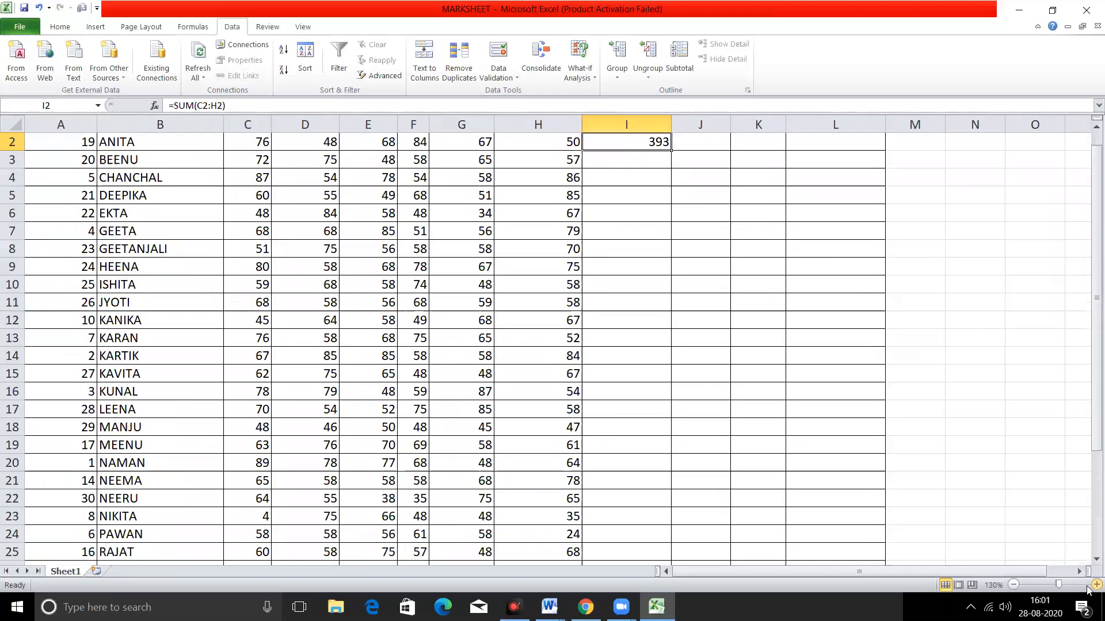
pyautogui.click(1097, 126)
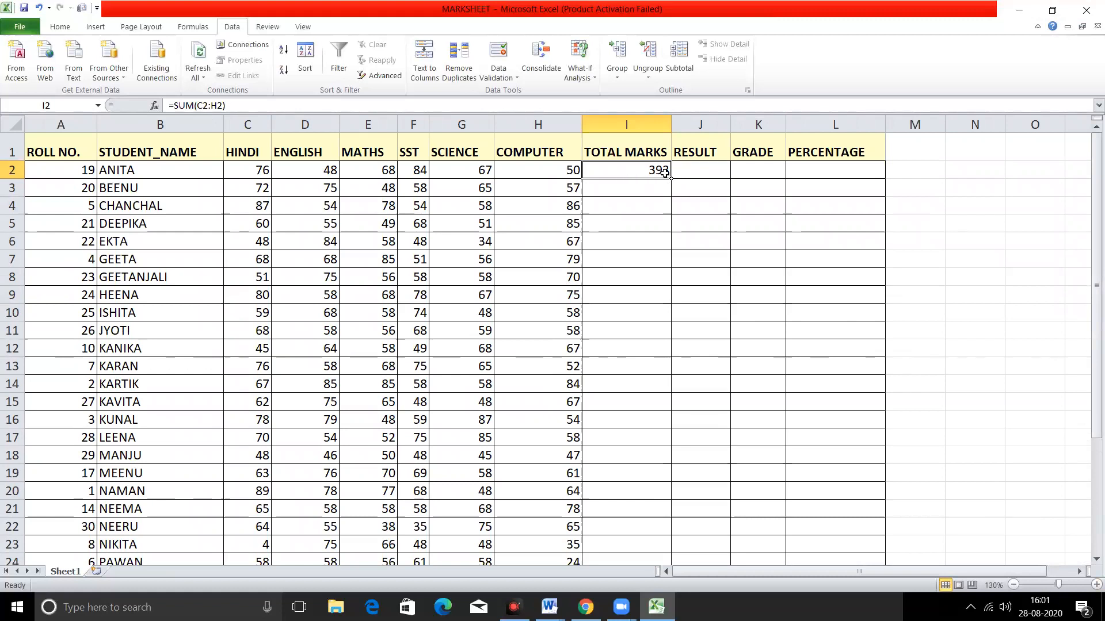
pyautogui.click(931, 181)
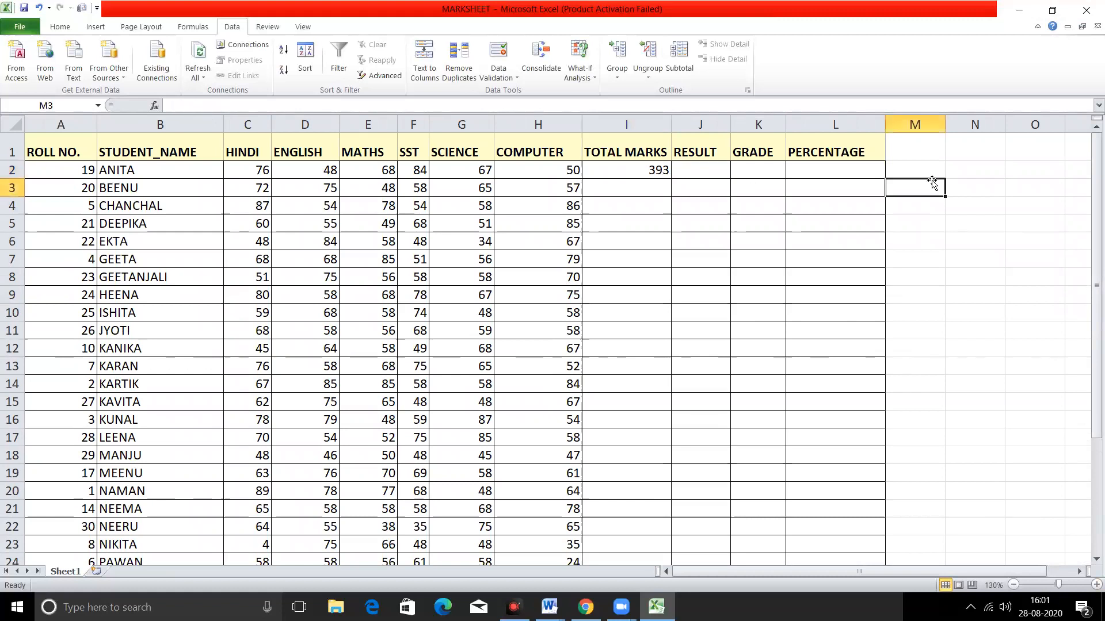
pyautogui.click(985, 192)
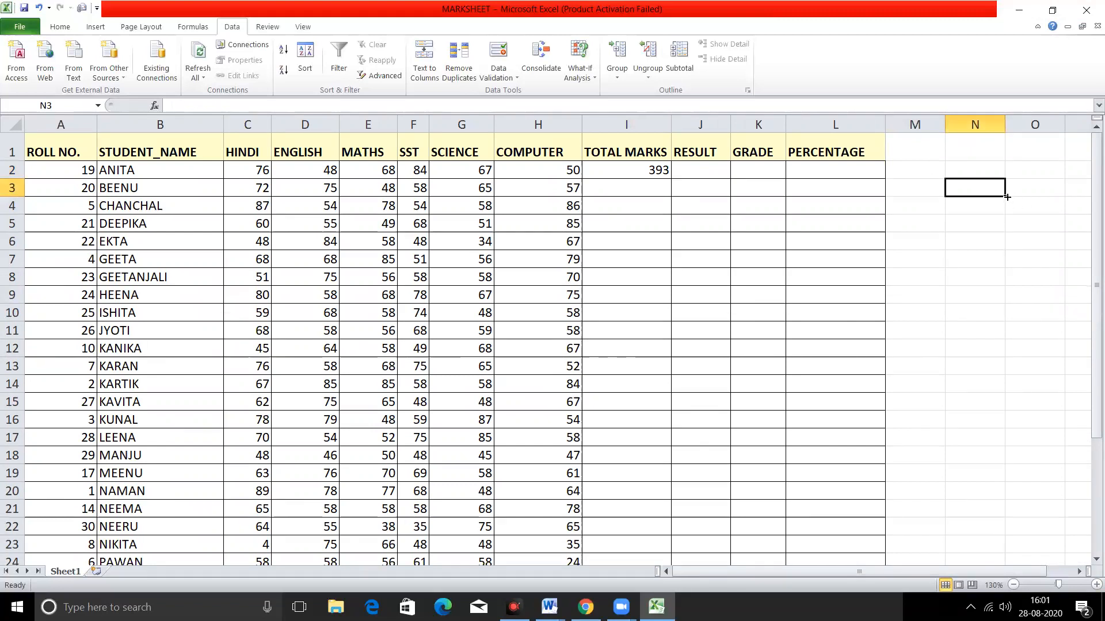
pyautogui.moveTo(1006, 197); pyautogui.dragTo(1031, 372)
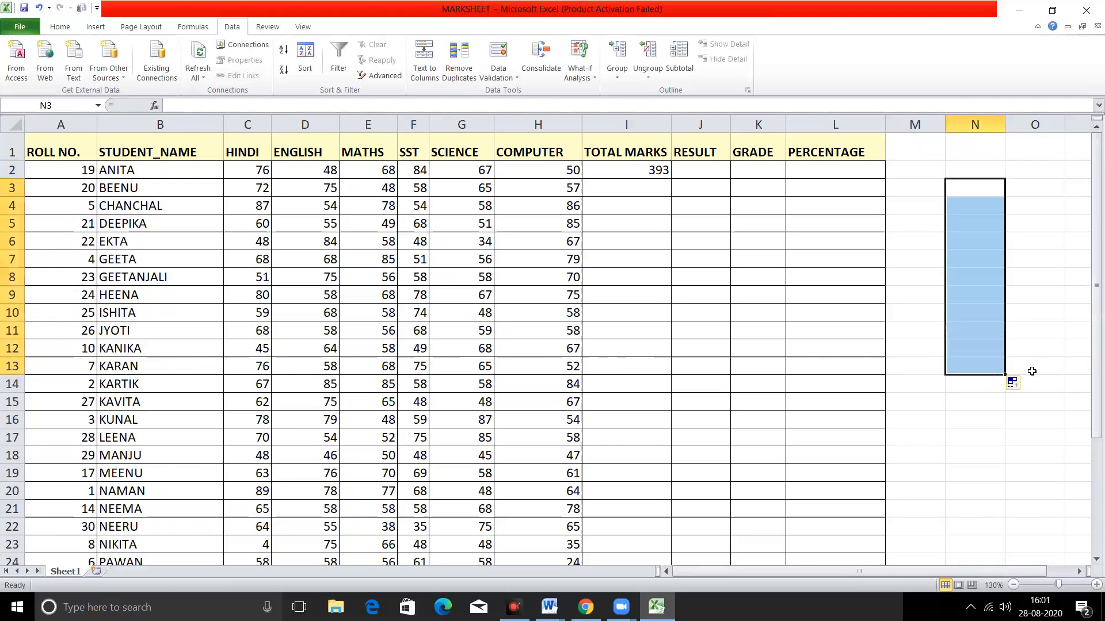
# Fill the total marks formula from I2 down to I31 for all remaining students
pyautogui.click(654, 168)
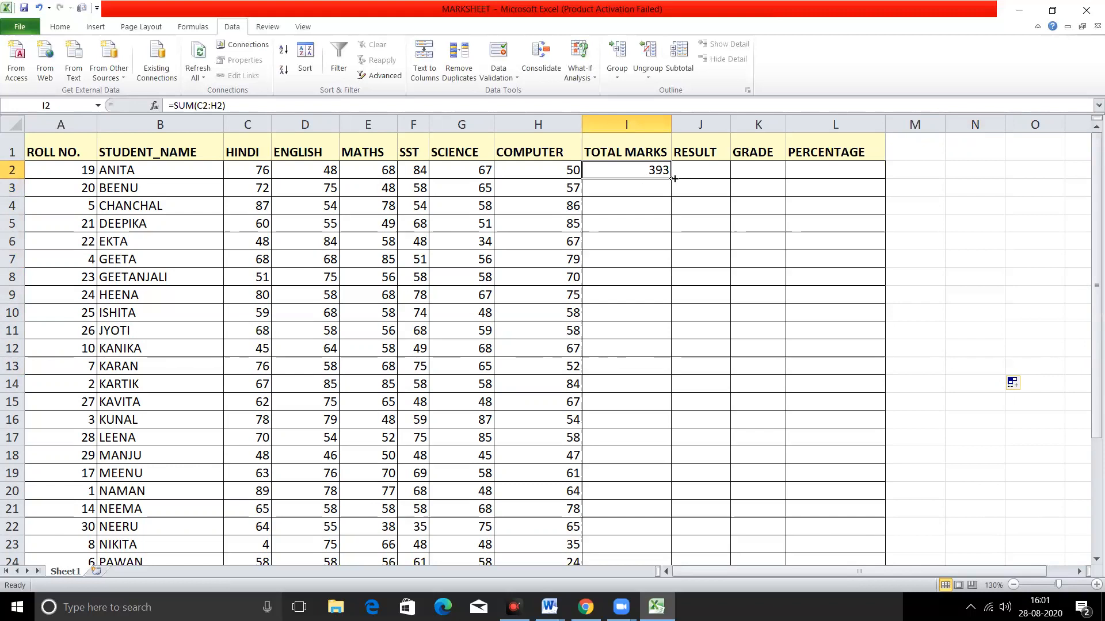
pyautogui.moveTo(672, 178); pyautogui.dragTo(660, 548)
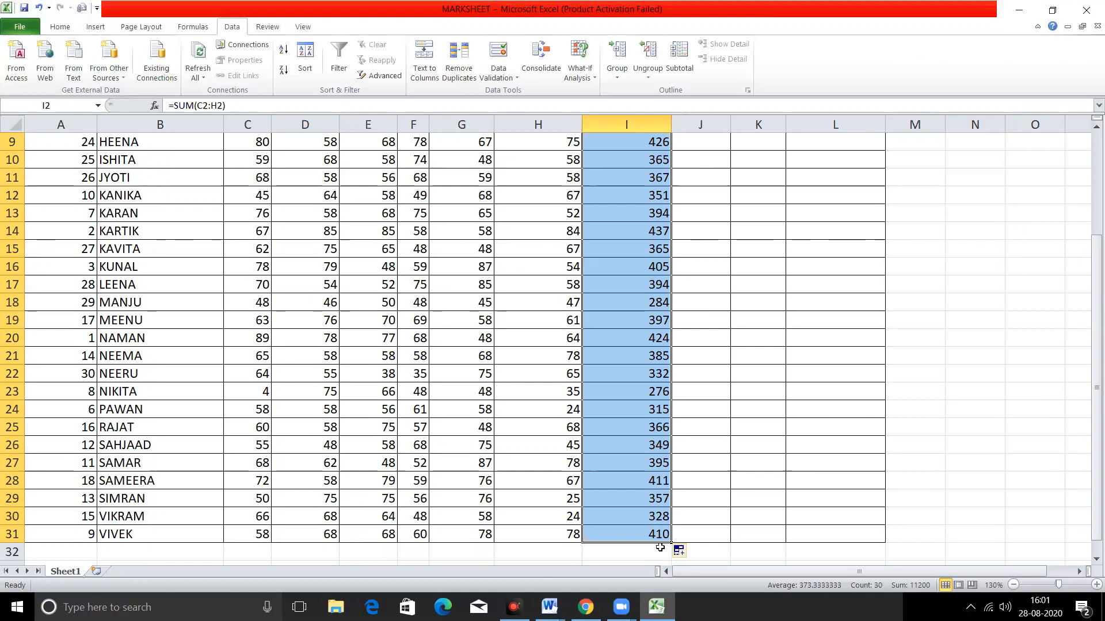
# Review the filled TOTAL MARKS column and inspect which marks the SUM formula in I2 adds up
pyautogui.click(719, 514)
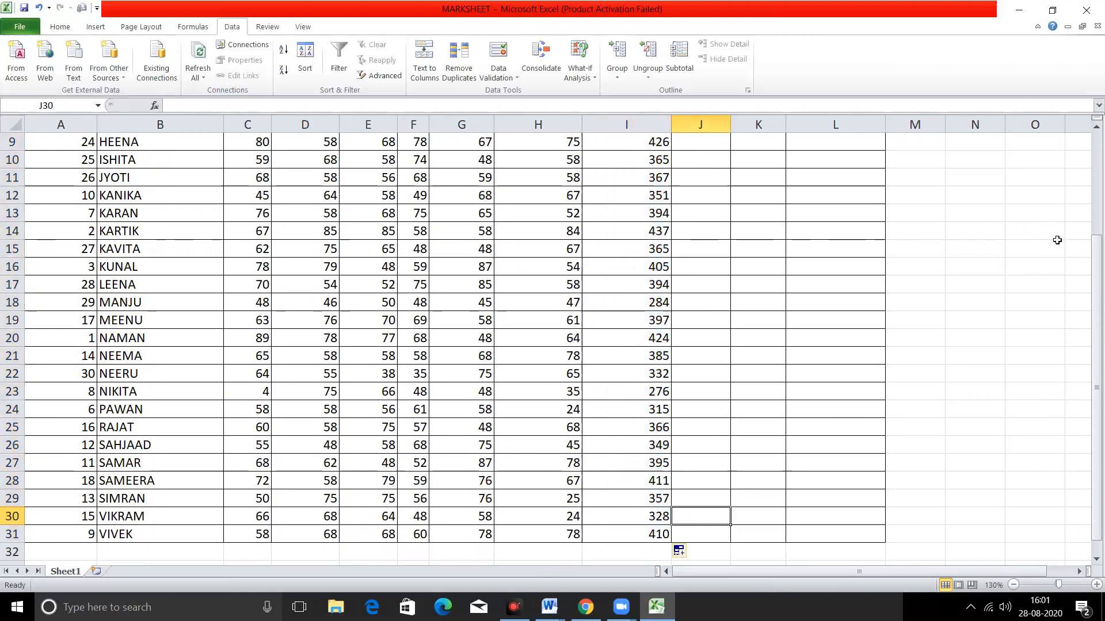
pyautogui.click(1088, 181)
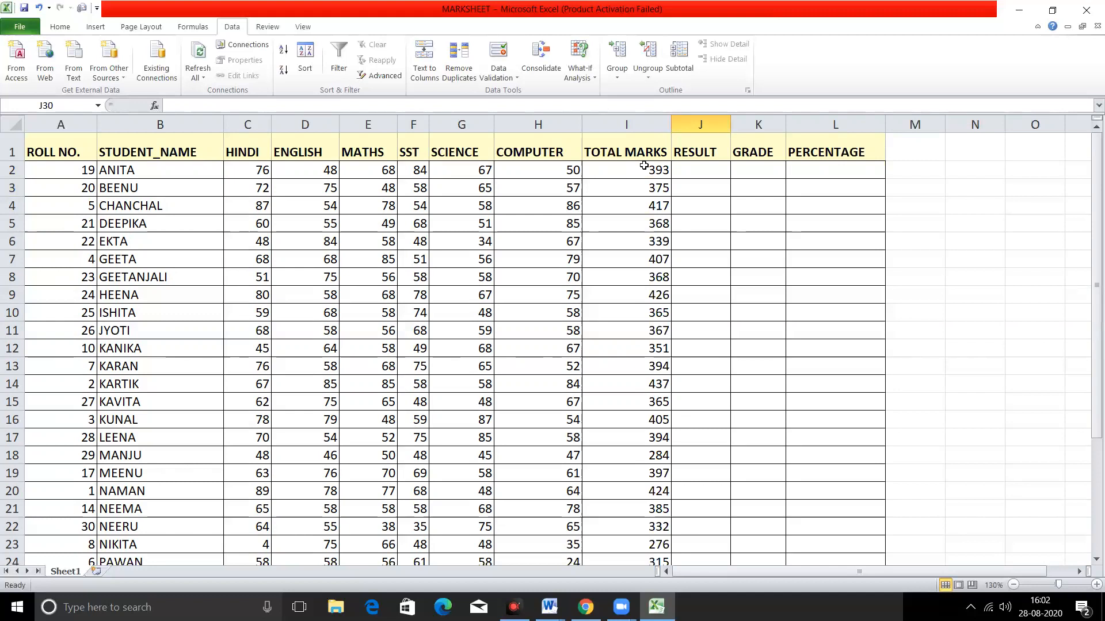
pyautogui.click(648, 184)
pyautogui.click(641, 210)
pyautogui.click(625, 166)
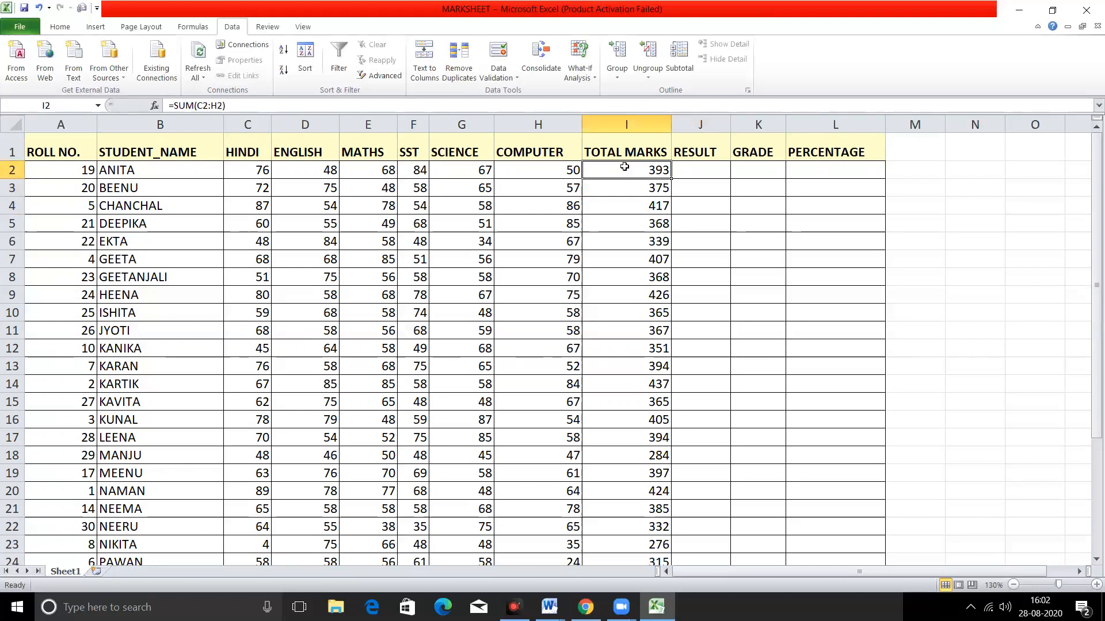
pyautogui.click(695, 217)
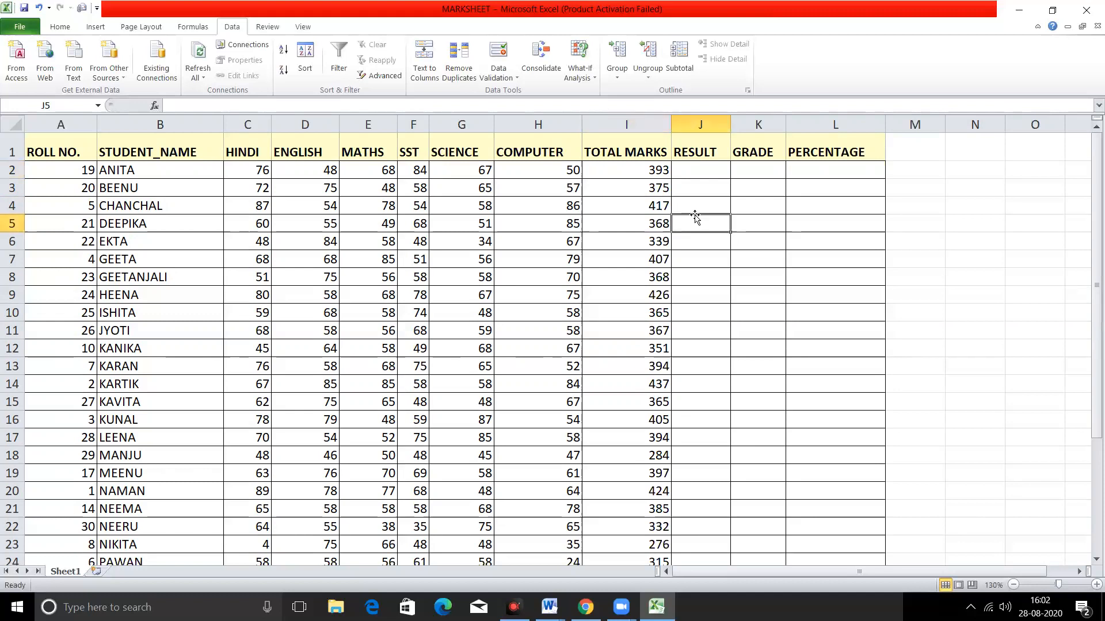
pyautogui.doubleClick(613, 170)
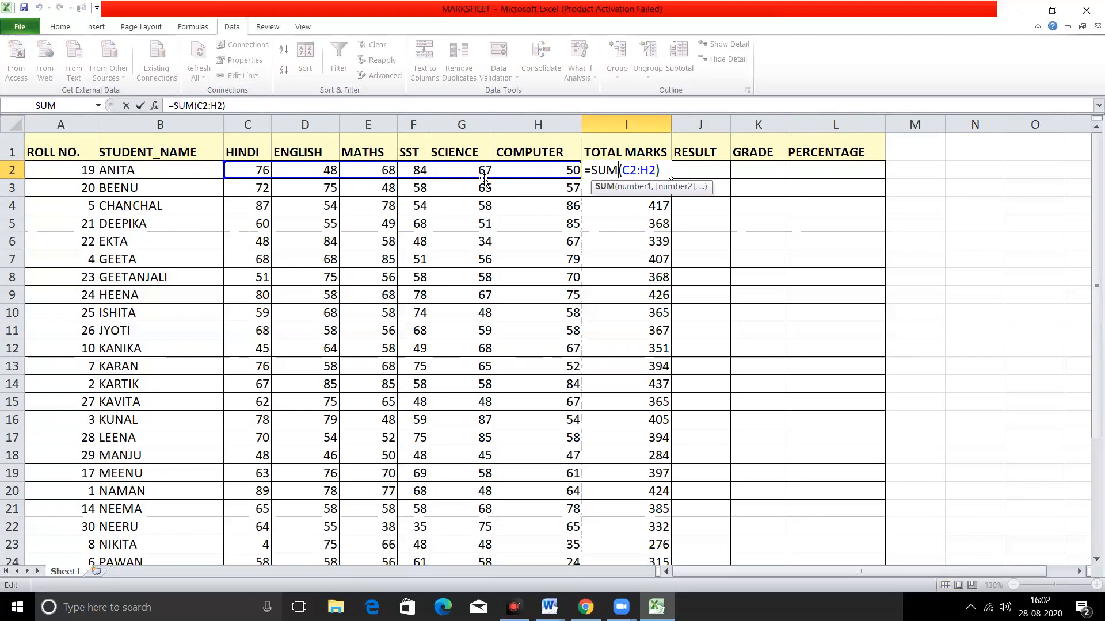
pyautogui.press('Return')
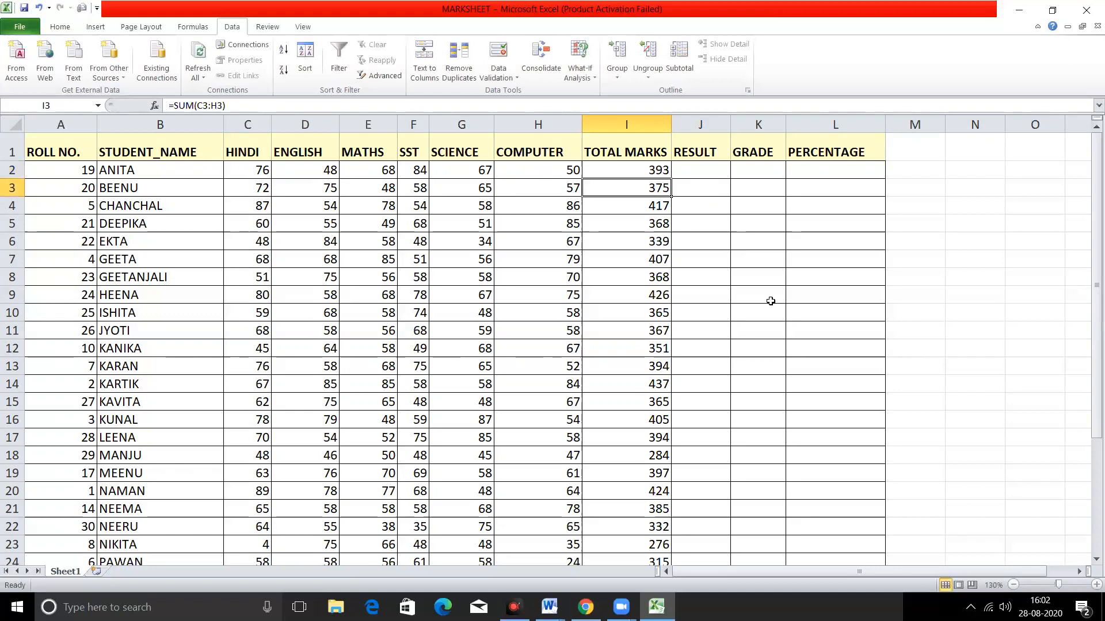
# Inspect the cell ranges used by the filled SUM formulas in I11 and I20, and check the totals down to the last student
pyautogui.click(640, 332)
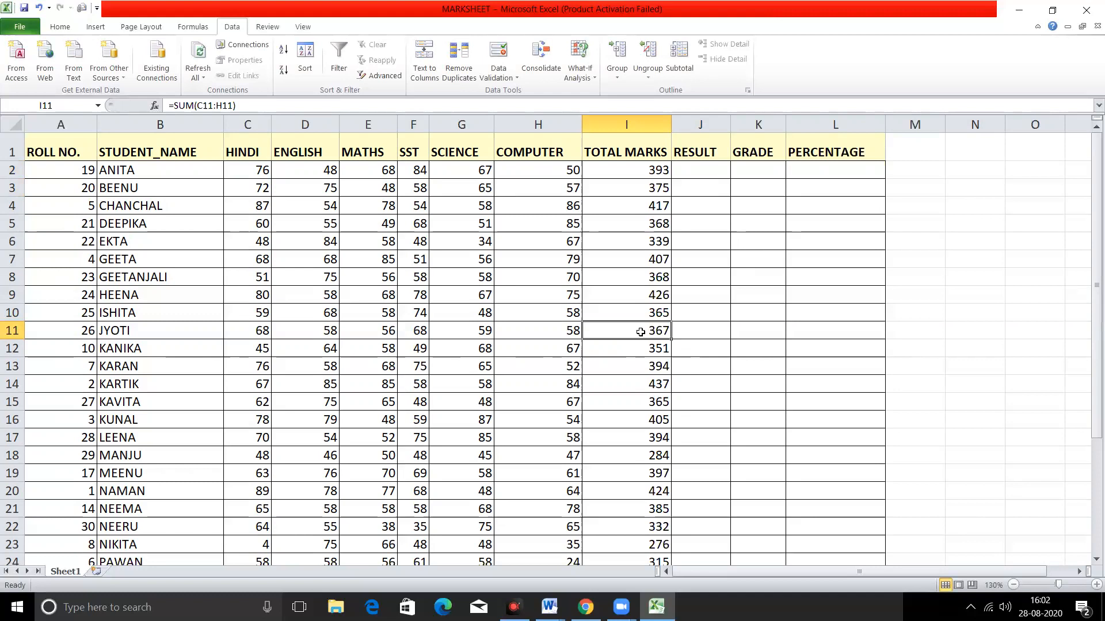
pyautogui.doubleClick(641, 332)
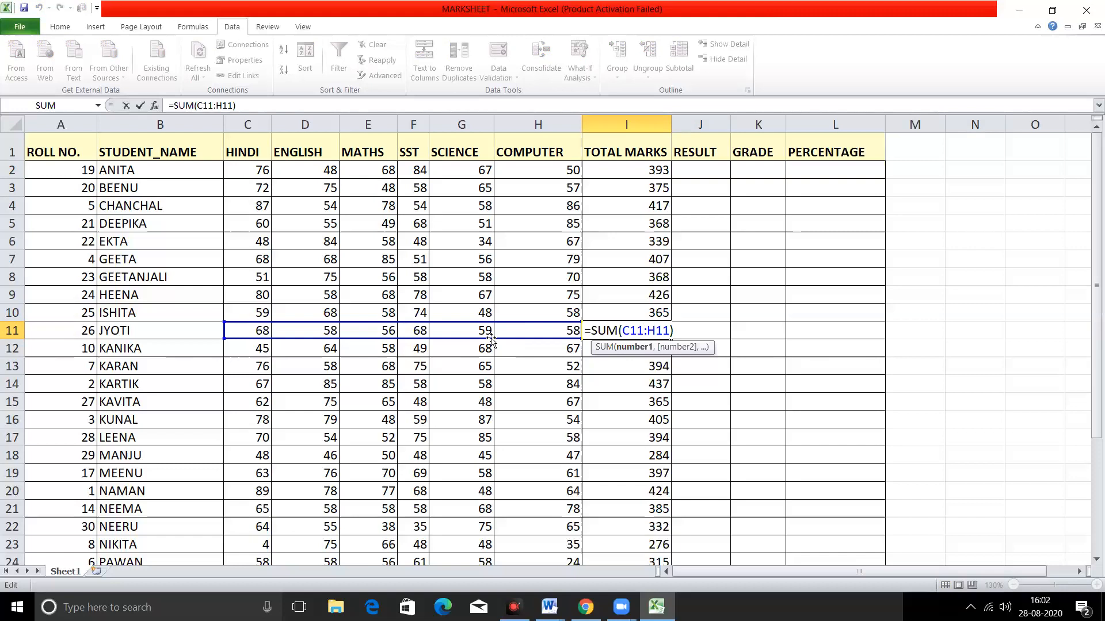
pyautogui.press('Return')
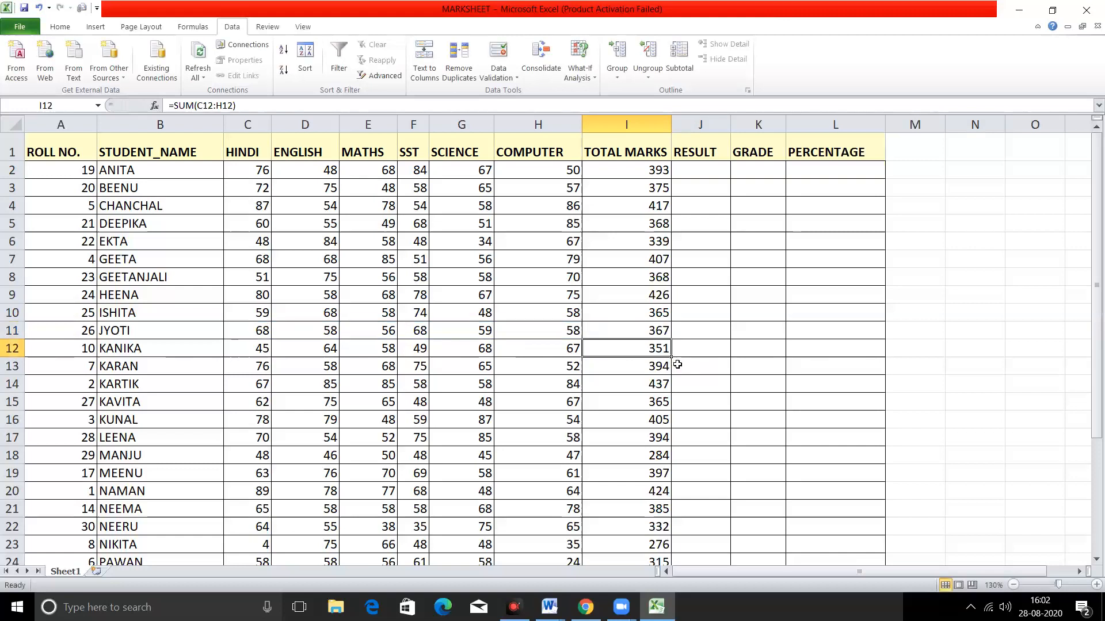
pyautogui.click(659, 493)
pyautogui.doubleClick(659, 492)
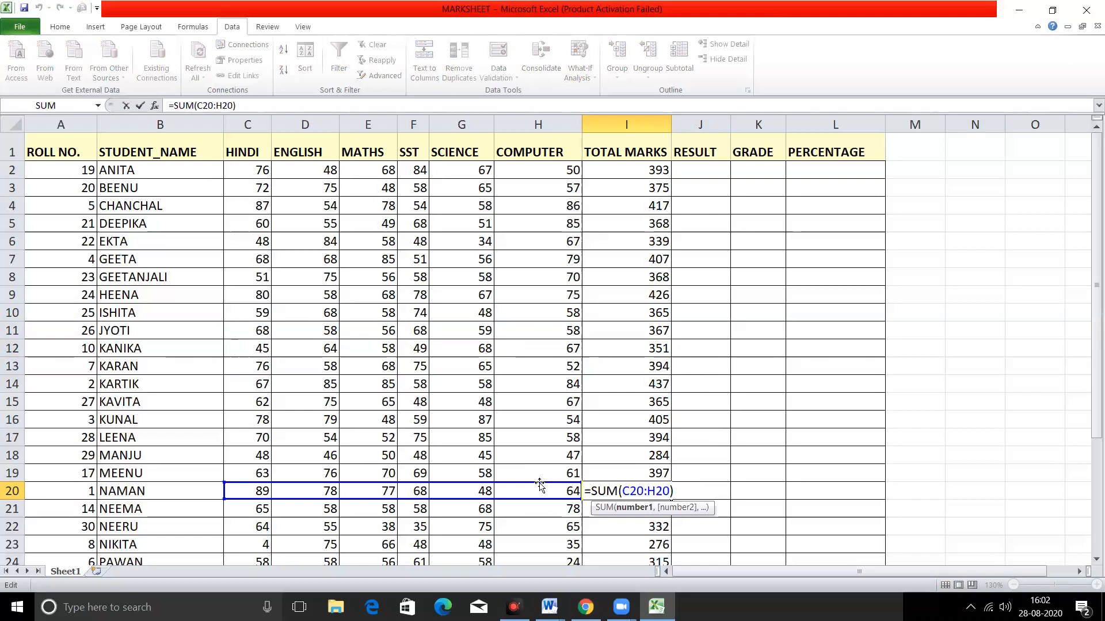
pyautogui.click(960, 488)
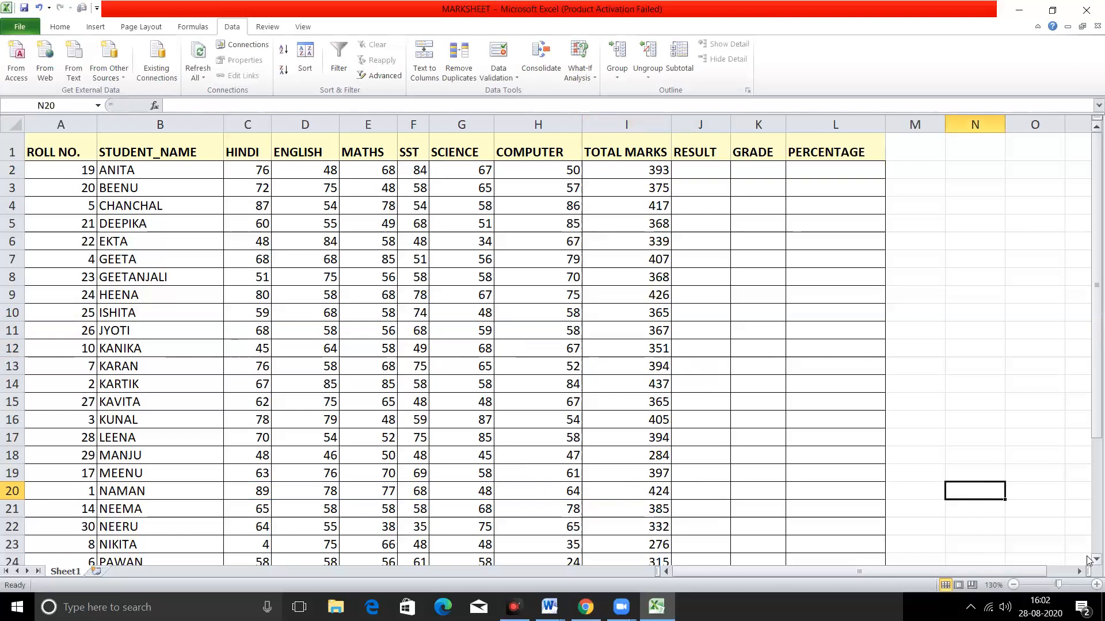
pyautogui.scroll(-1, 1089, 560)
pyautogui.scroll(-3, 1088, 560)
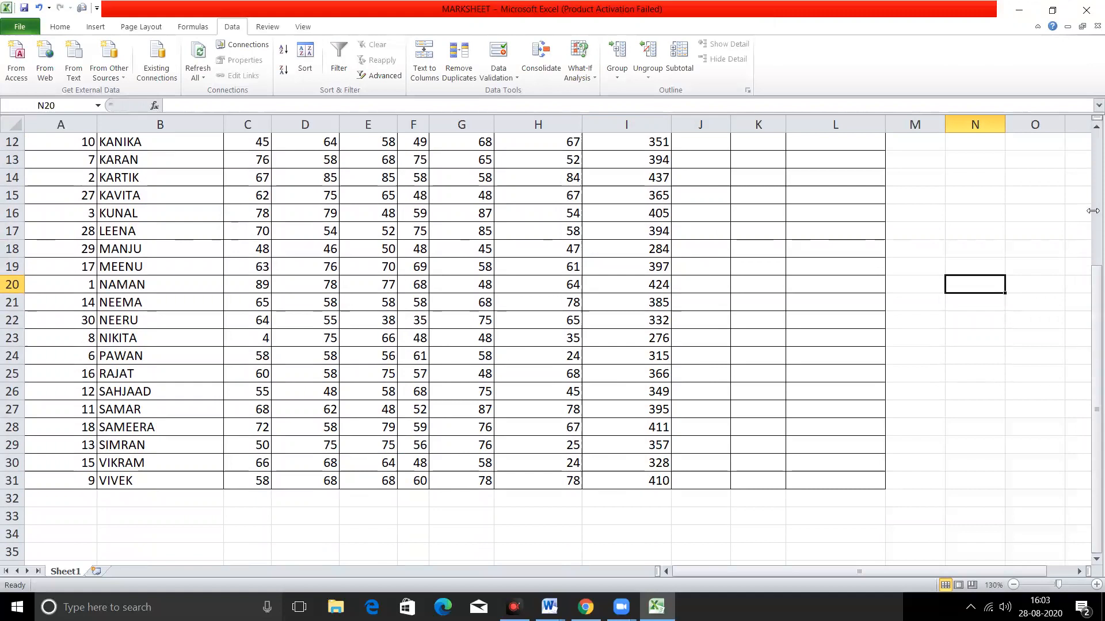
pyautogui.scroll(4, 1087, 154)
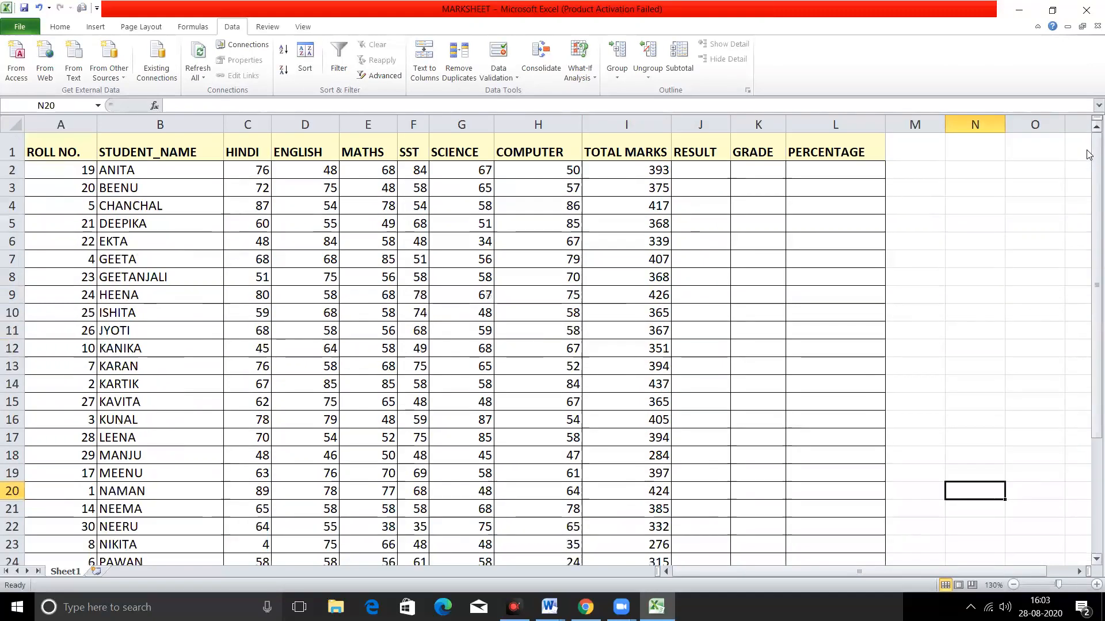
# Begin an IF formula in J2, the first student's RESULT cell
pyautogui.click(720, 174)
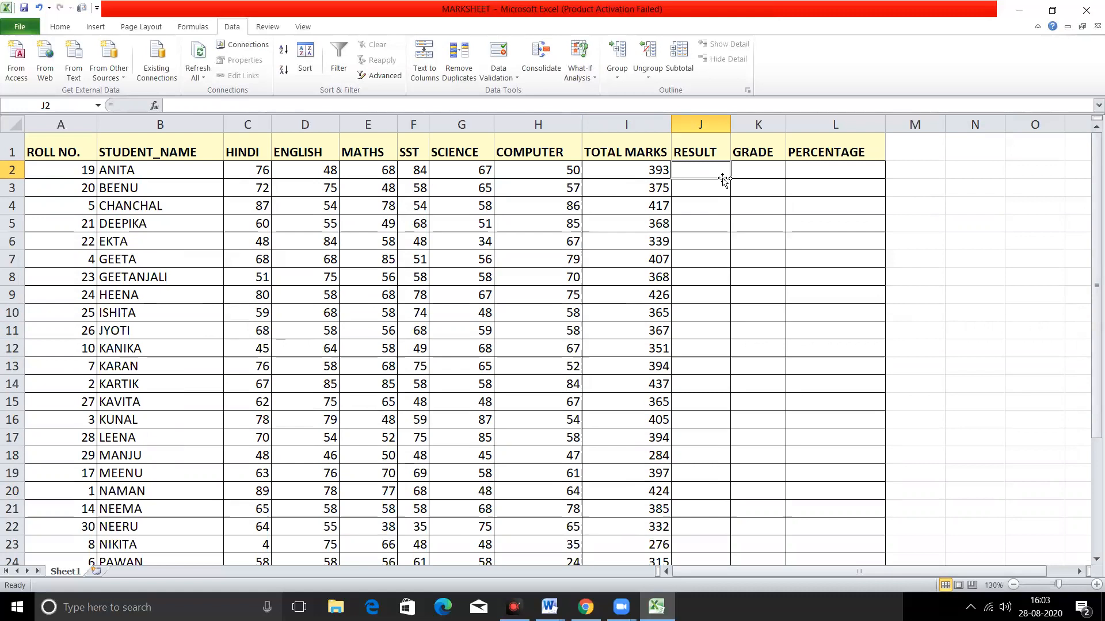
pyautogui.write('=I')
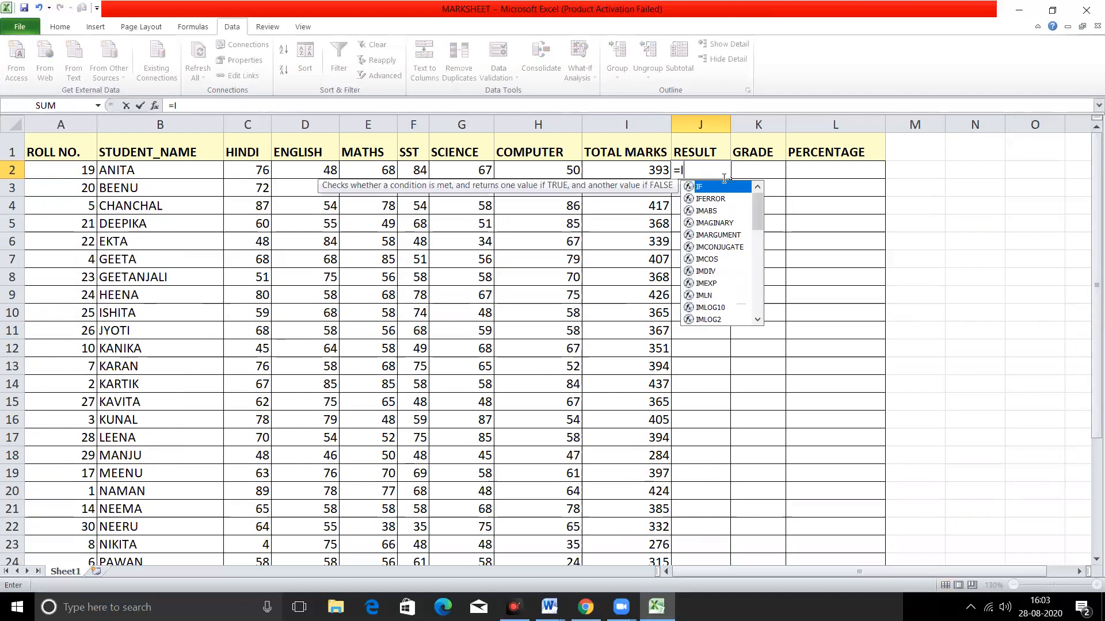
pyautogui.write('F')
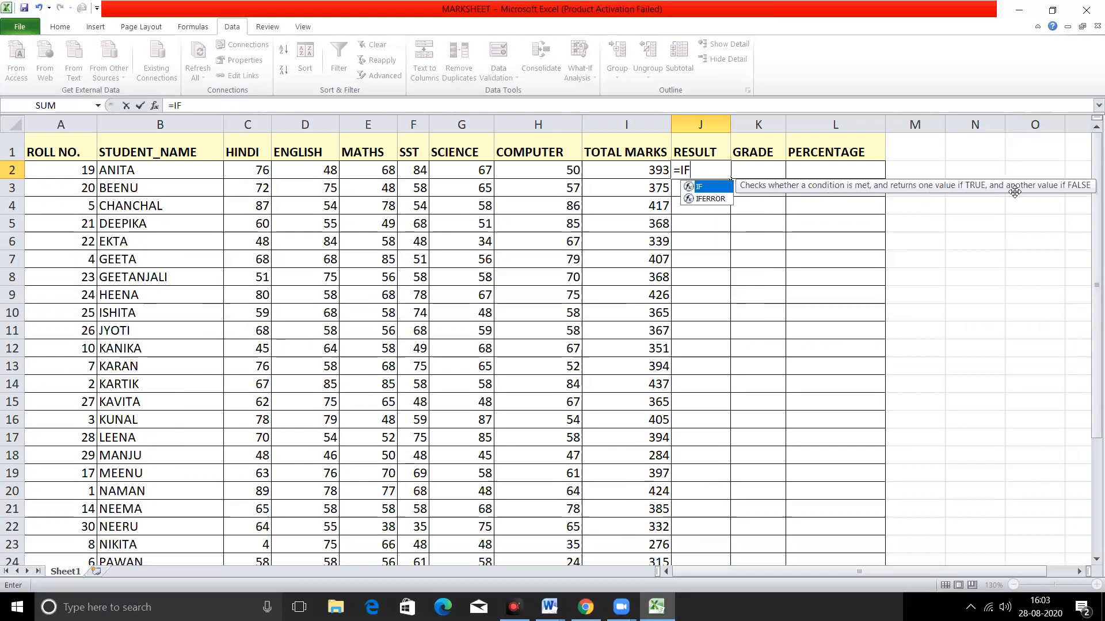
pyautogui.write('(')
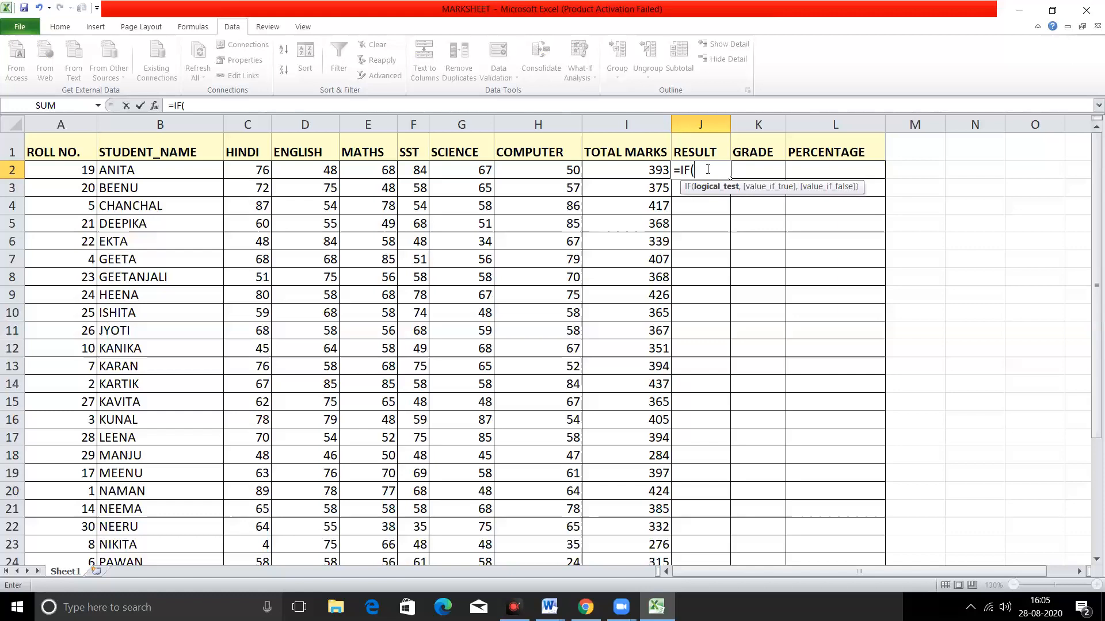
pyautogui.click(639, 170)
pyautogui.write('>200')
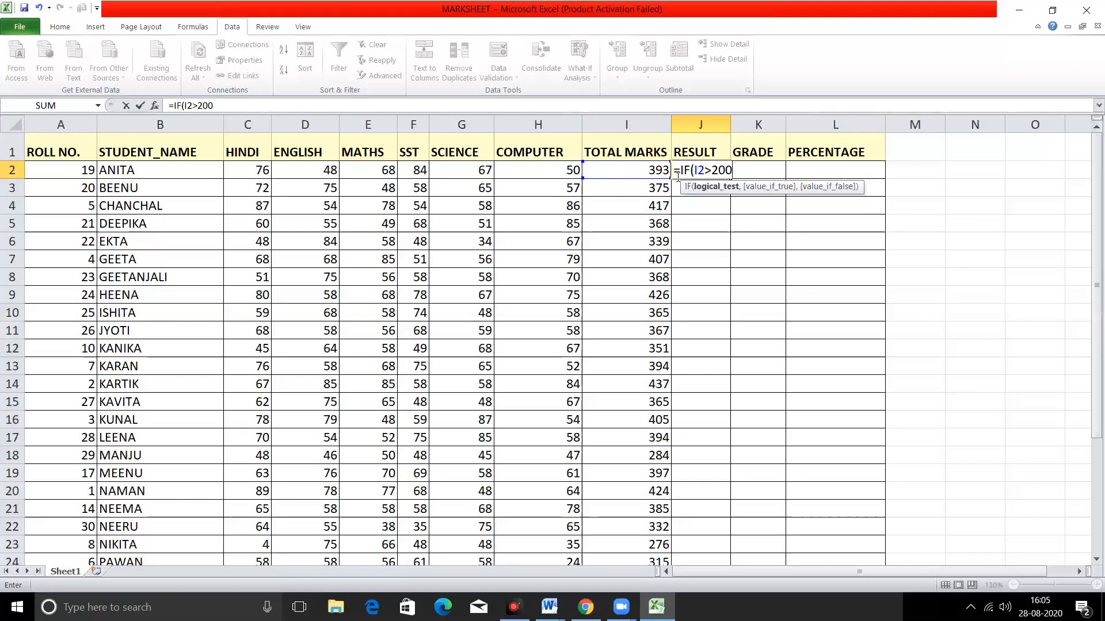
pyautogui.press('BackSpace')
pyautogui.press('BackSpace')
pyautogui.press('BackSpace')
pyautogui.press('BackSpace')
pyautogui.press('BackSpace')
pyautogui.press('BackSpace')
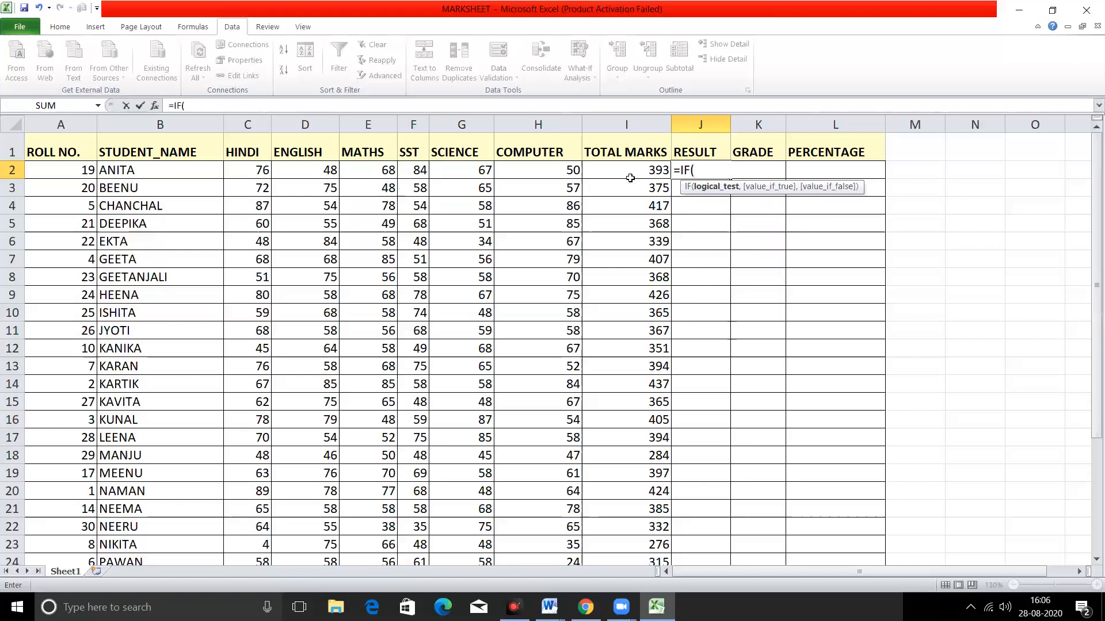
# Complete the IF formula in J2 with the test I2>200, returning "PASS" if true and "FAIL" if false
pyautogui.click(618, 171)
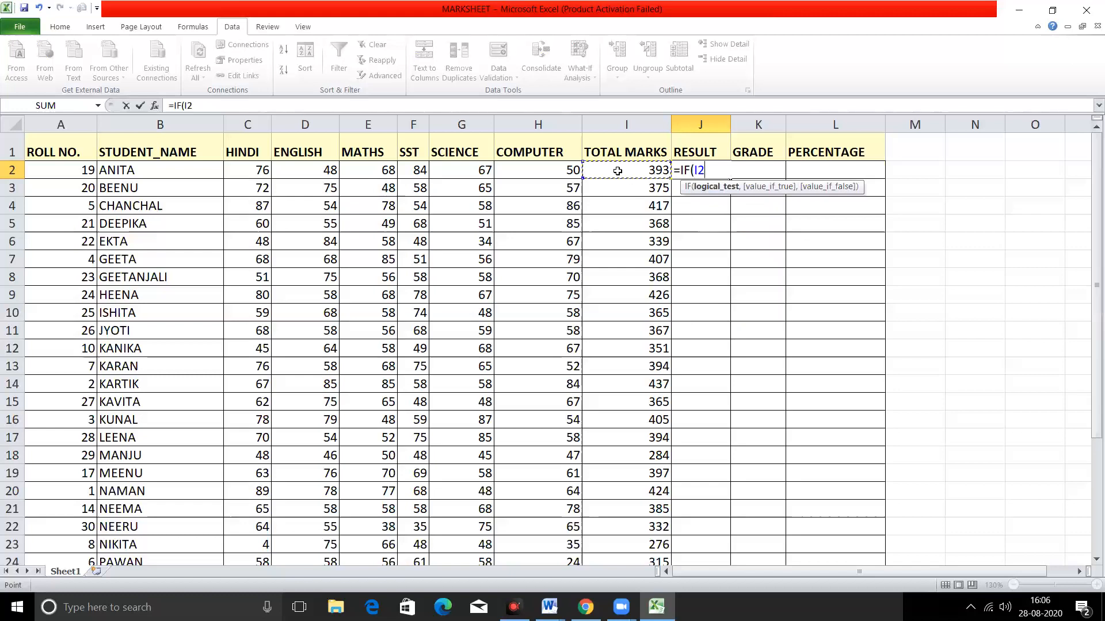
pyautogui.write('>200')
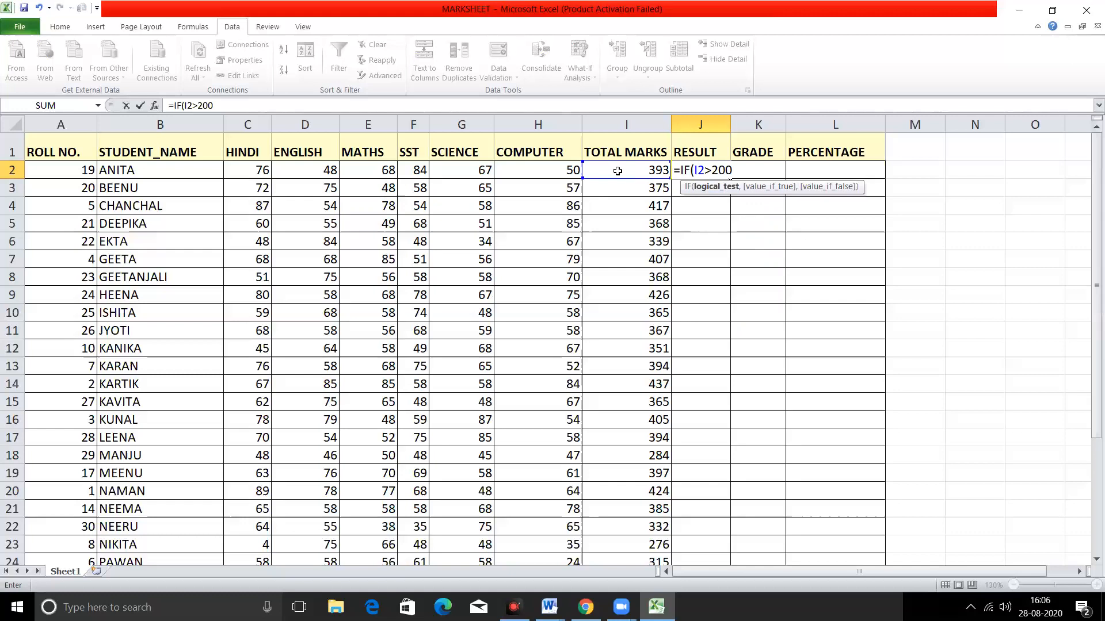
pyautogui.click(712, 171)
pyautogui.write(',')
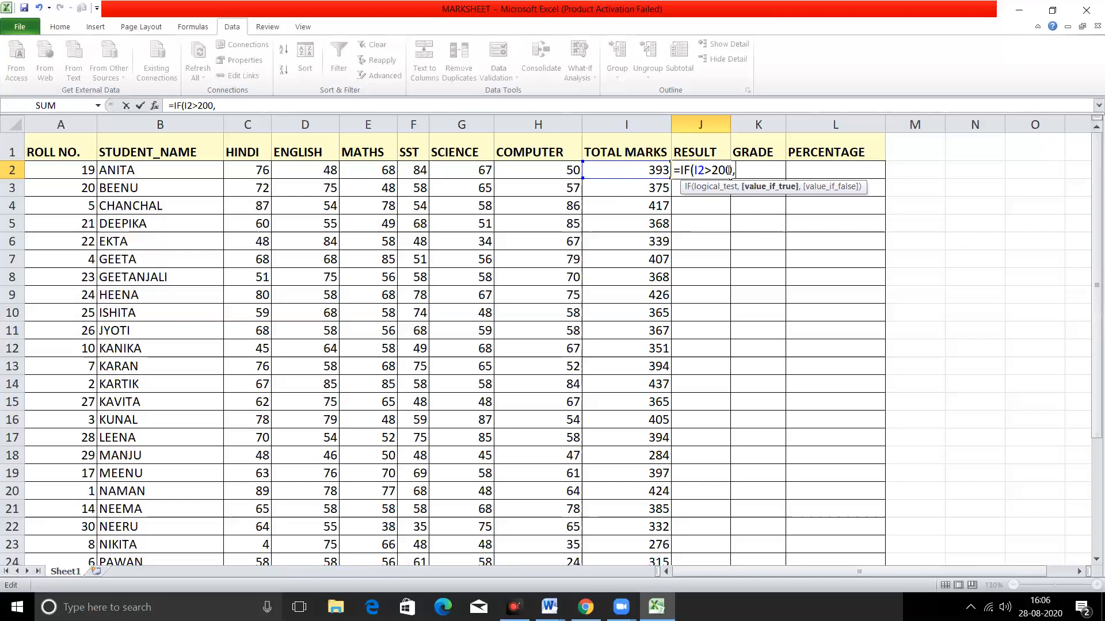
pyautogui.write('"PASS"')
pyautogui.write(',')
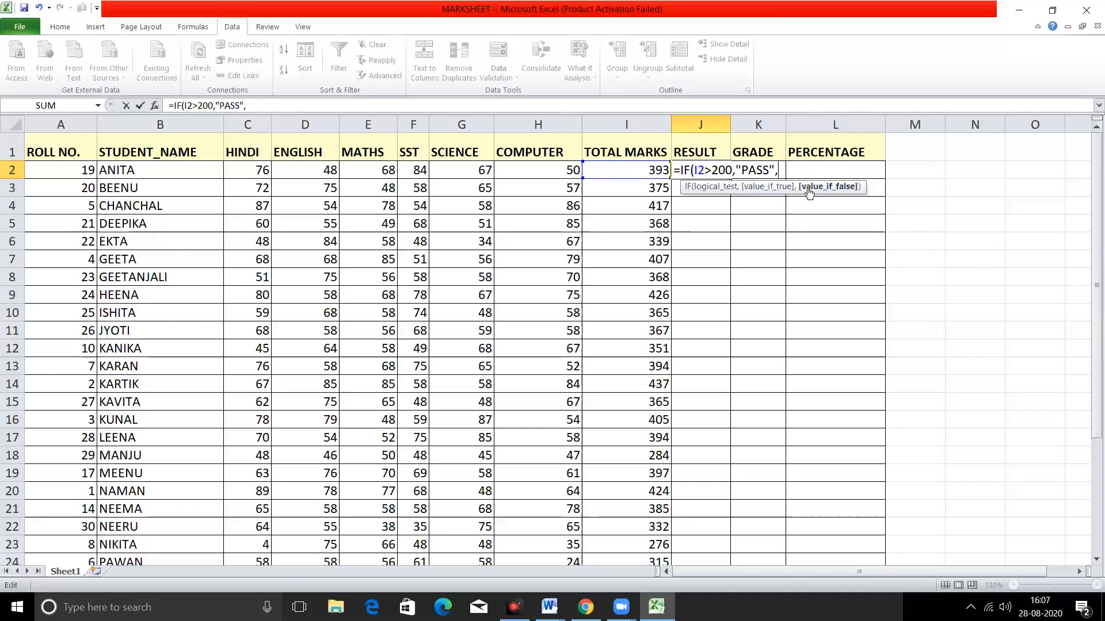
pyautogui.write('"FAIL")')
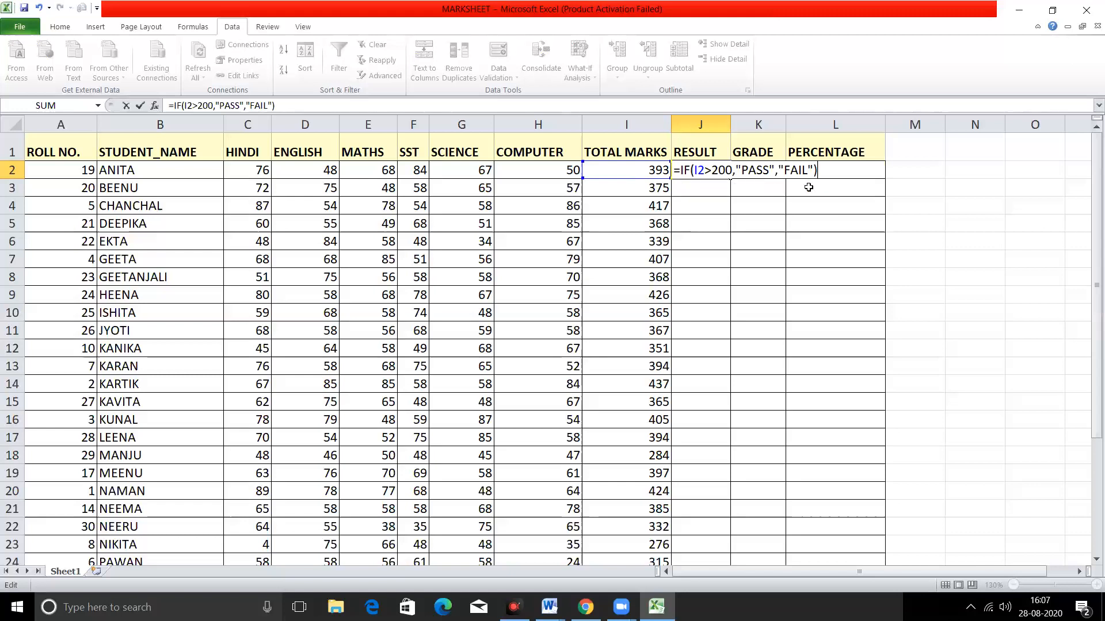
# Examine the logical test, value-if-true and value-if-false arguments of the IF formula in J2
pyautogui.click(706, 173)
pyautogui.click(713, 187)
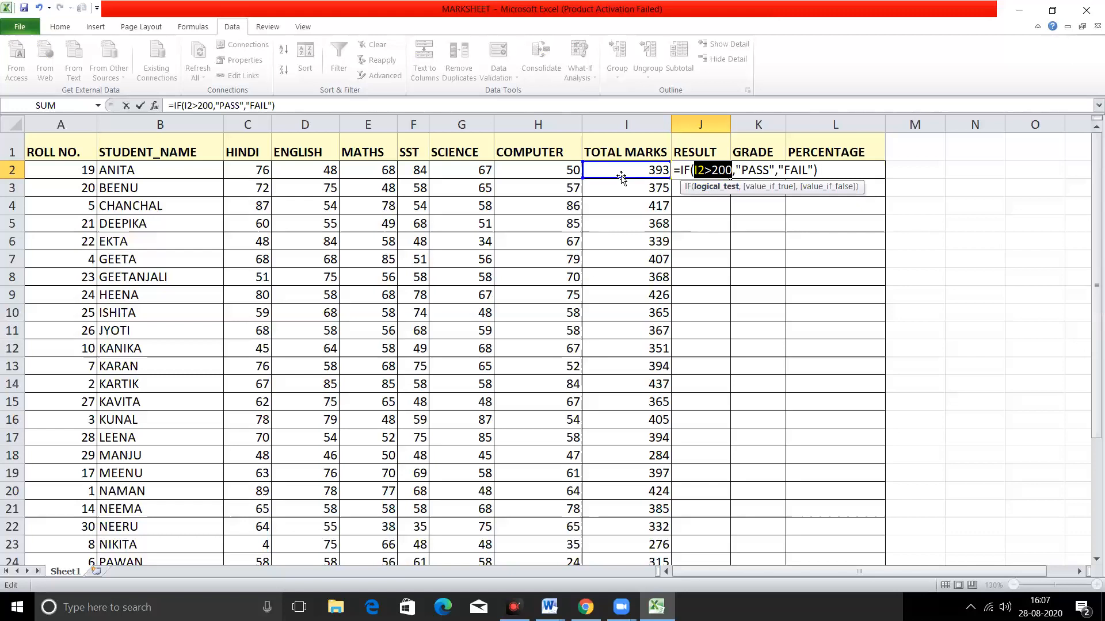
pyautogui.click(705, 173)
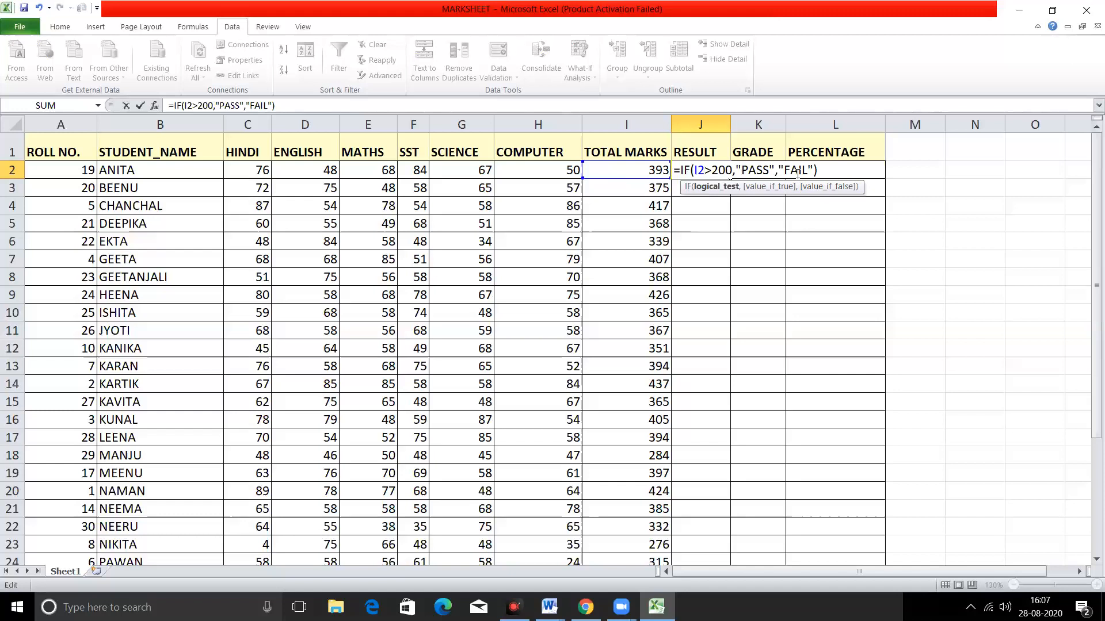
pyautogui.click(716, 186)
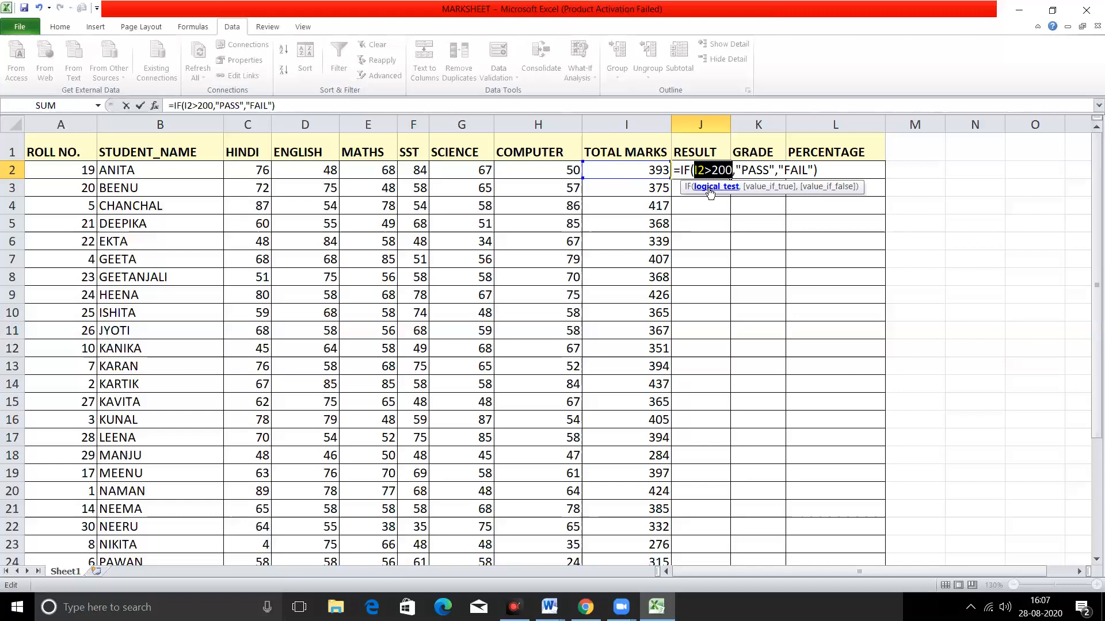
pyautogui.click(765, 187)
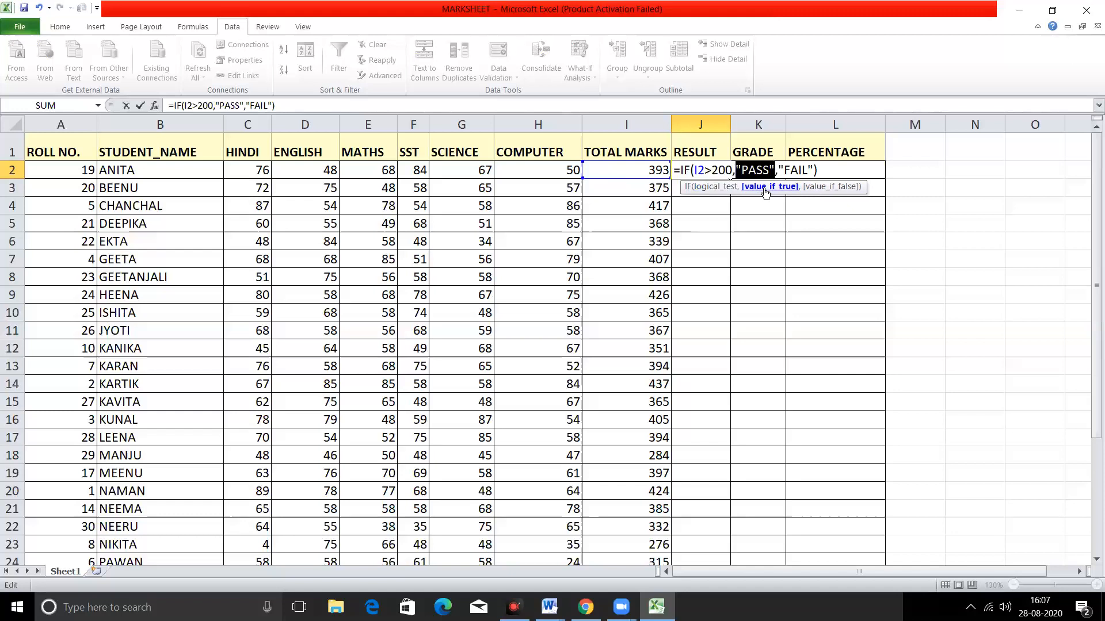
pyautogui.click(814, 187)
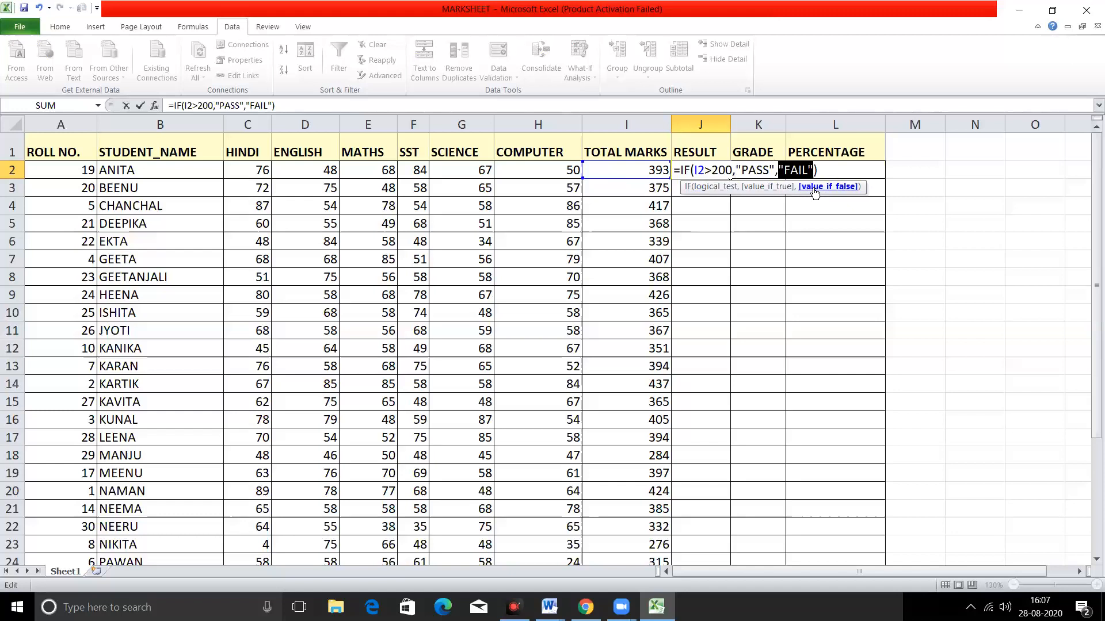
pyautogui.click(715, 188)
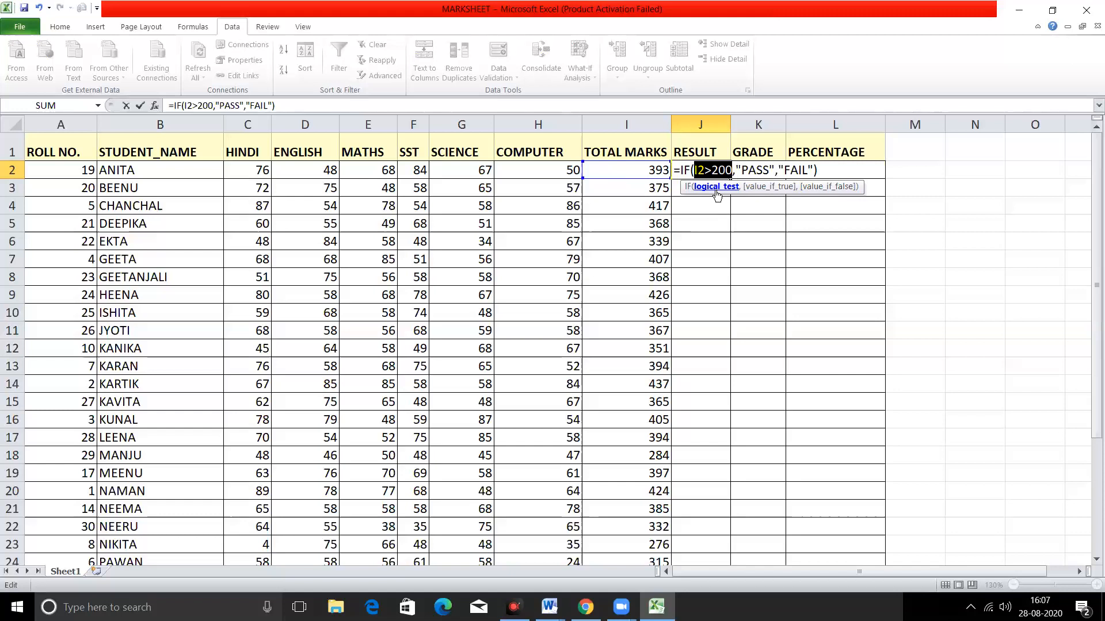
pyautogui.click(756, 187)
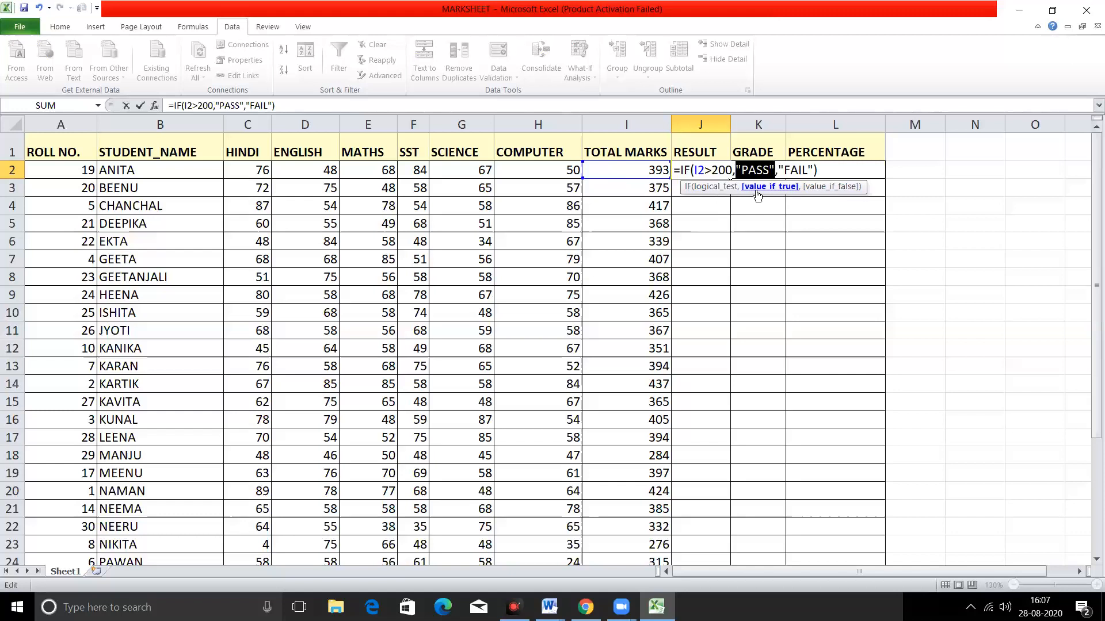
pyautogui.click(818, 189)
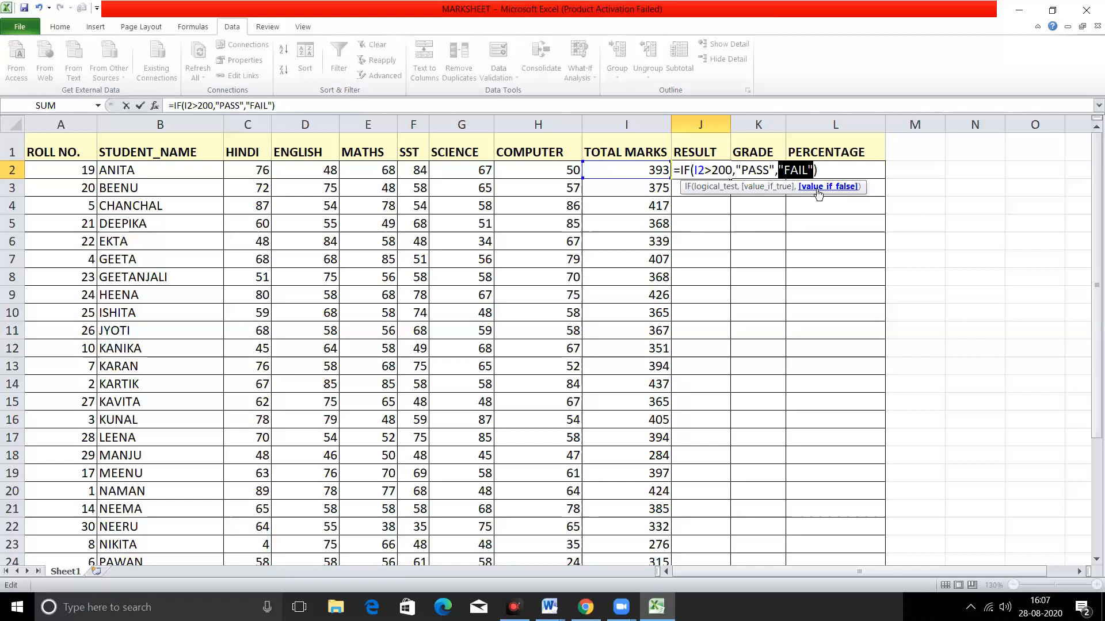
# Commit the IF formula in J2 and check its result against the total marks in I2
pyautogui.press('Return')
pyautogui.click(712, 166)
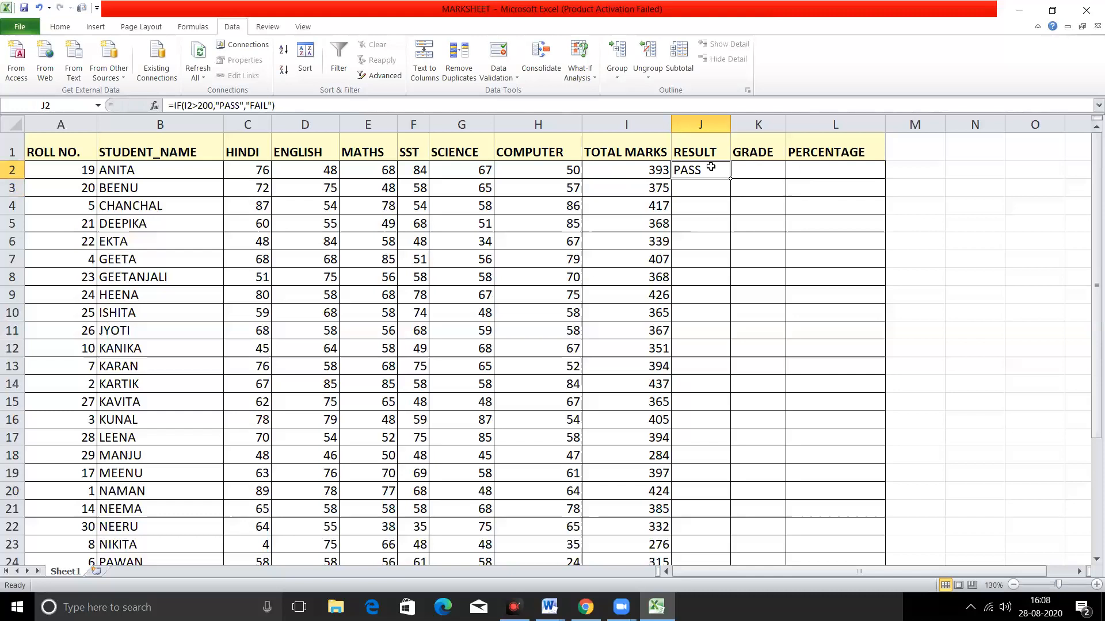
pyautogui.click(645, 172)
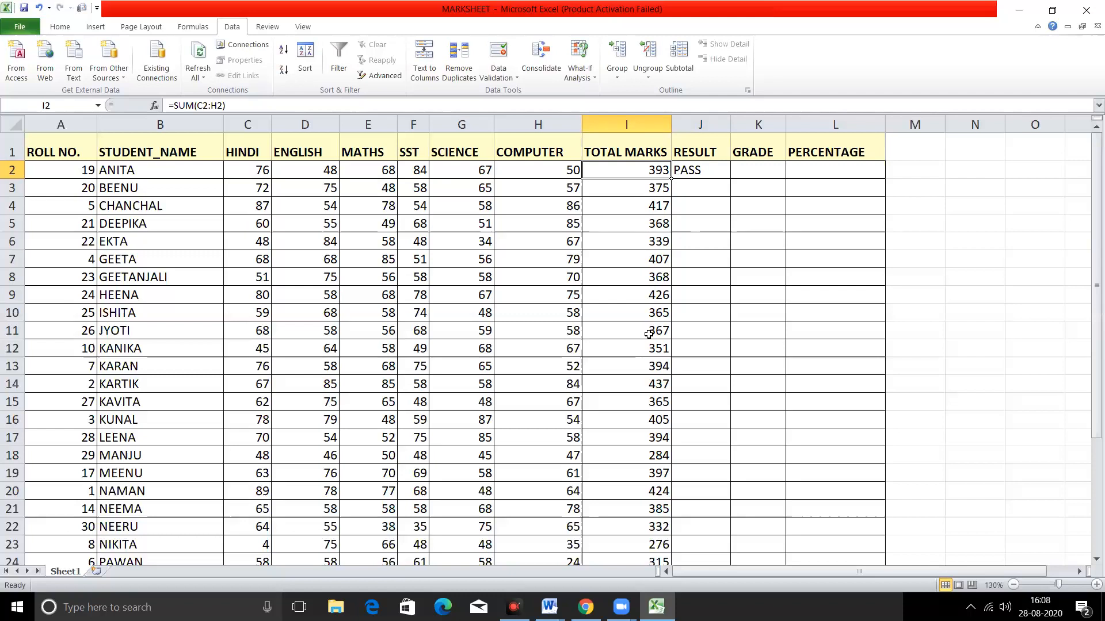
pyautogui.click(713, 169)
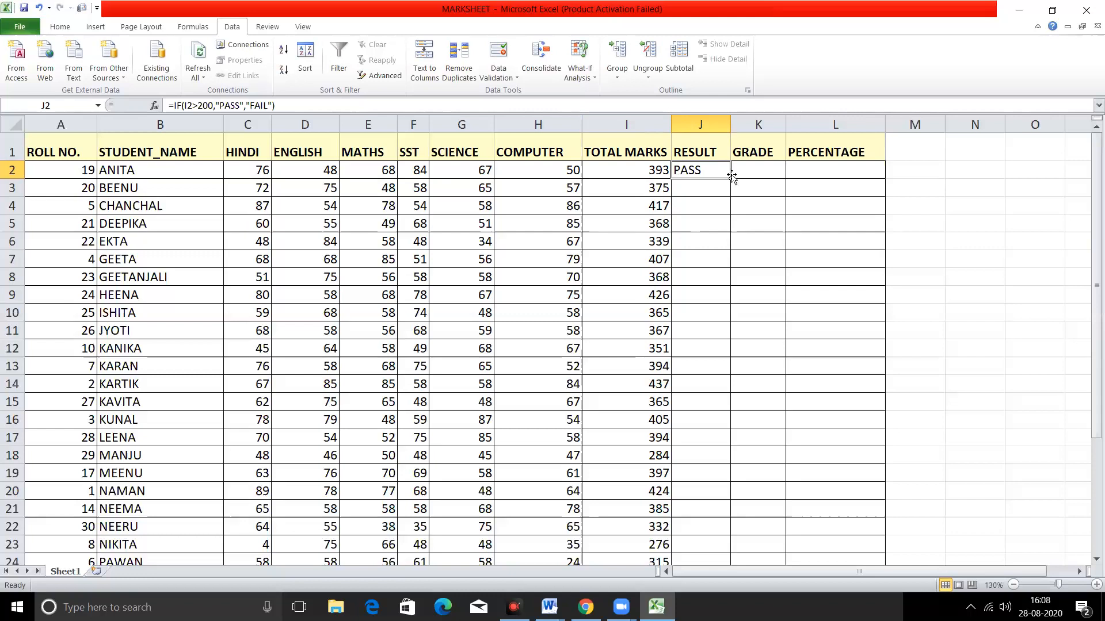
# Copy the IF formula from J2 down the RESULT column to J31 and review the filled rows
pyautogui.moveTo(732, 178); pyautogui.dragTo(683, 511)
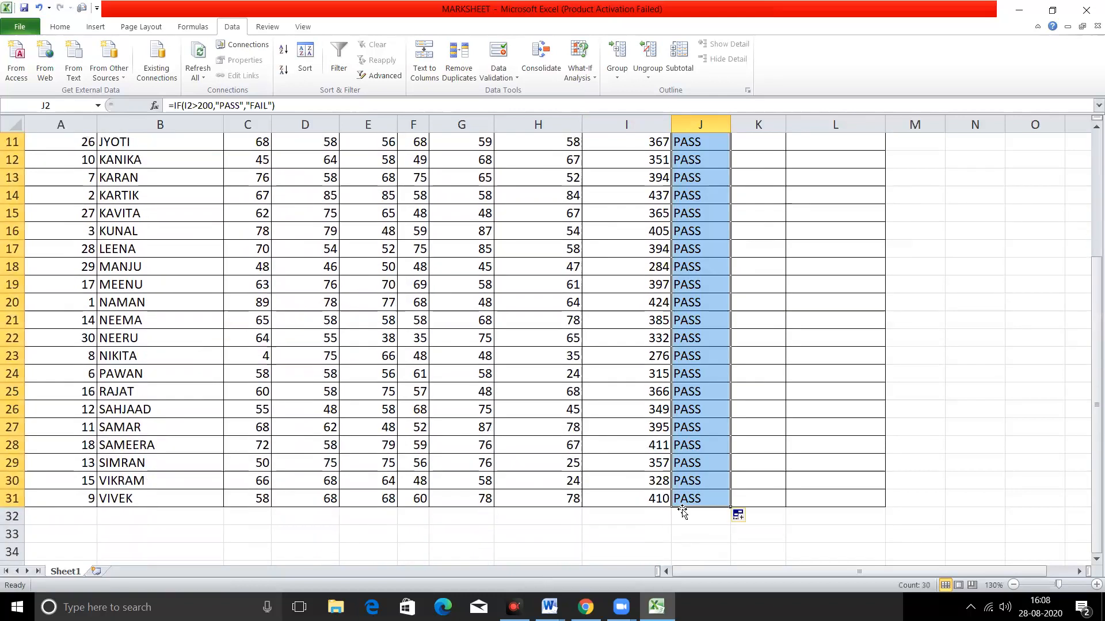
pyautogui.click(1095, 199)
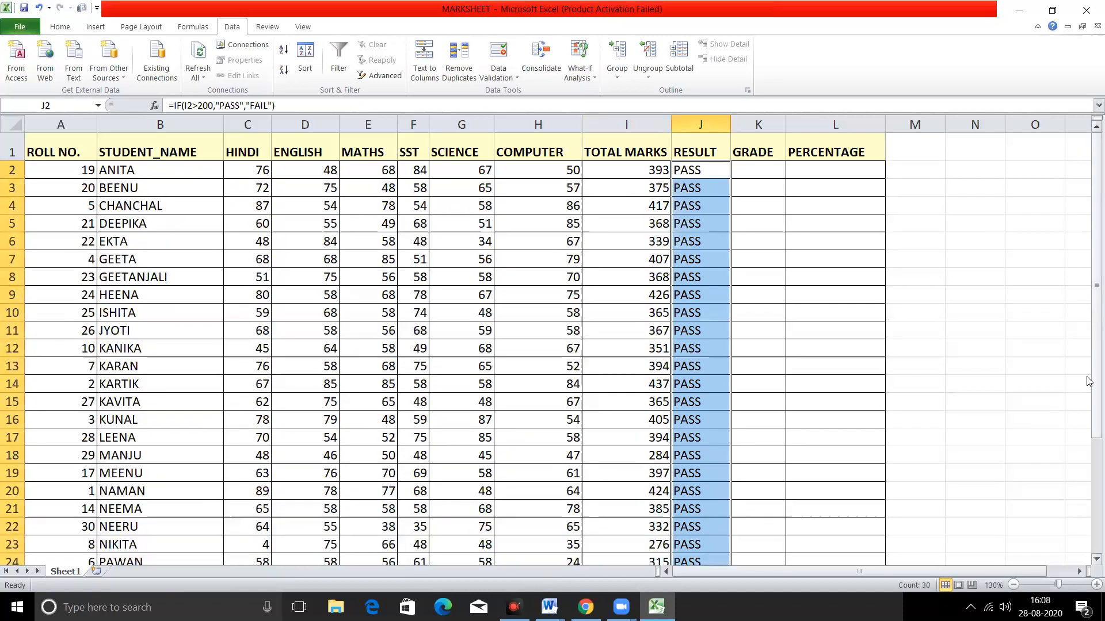
pyautogui.click(1089, 462)
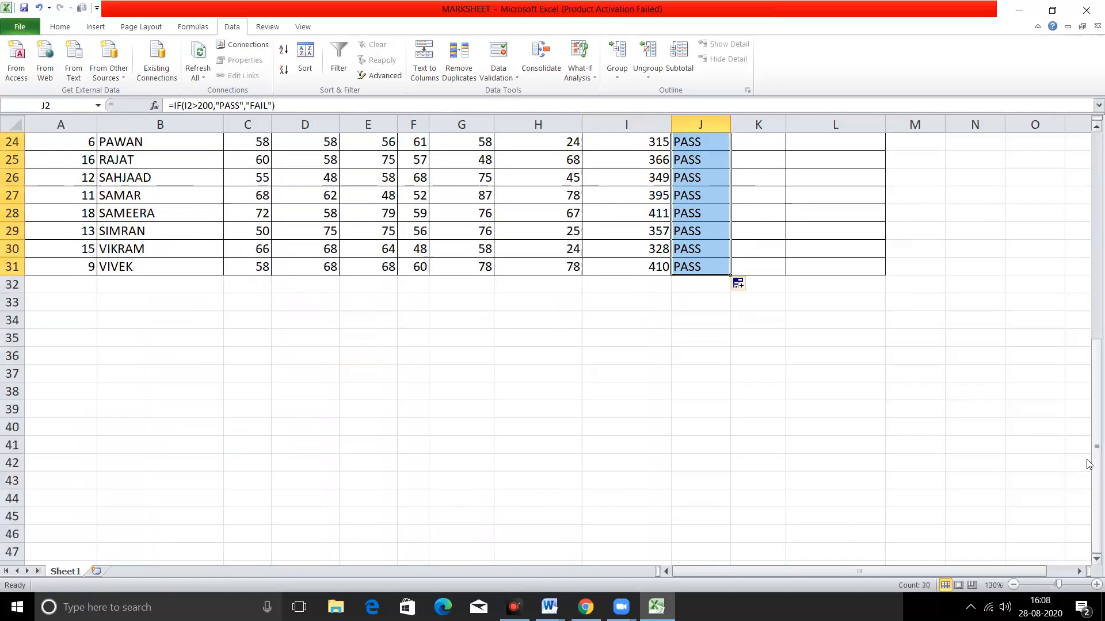
pyautogui.click(1091, 317)
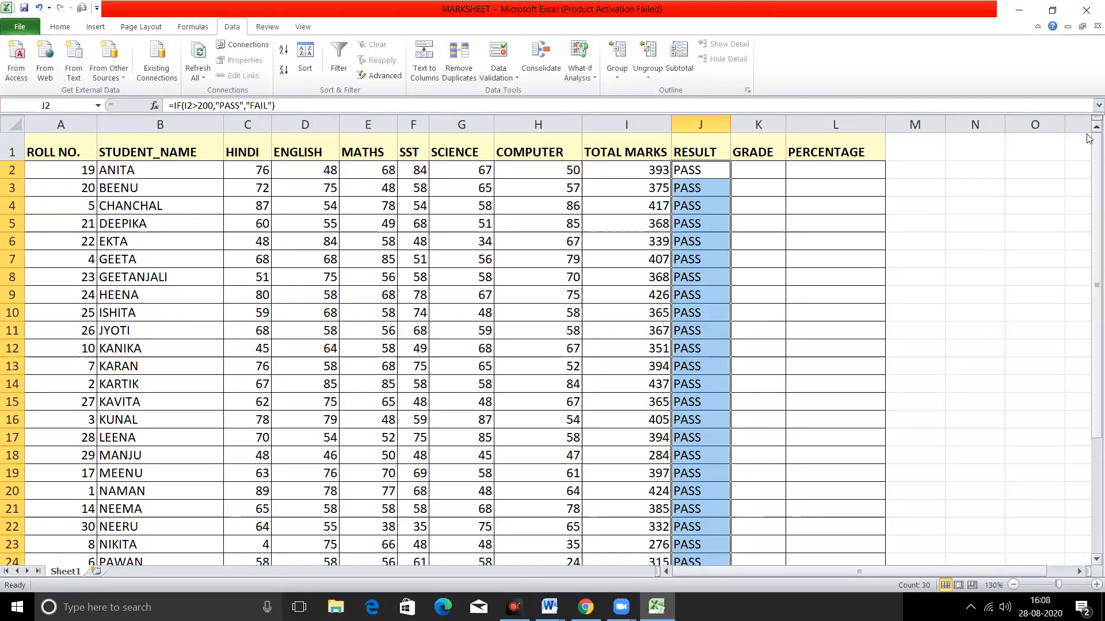
# Review every student's TOTAL MARKS value in column I against the result beside it
pyautogui.click(636, 186)
pyautogui.press('Down')
pyautogui.press('Down')
pyautogui.press('Down')
pyautogui.press('Down')
pyautogui.press('Down')
pyautogui.press('Down')
pyautogui.press('Down')
pyautogui.press('Down')
pyautogui.press('Down')
pyautogui.press('Down')
pyautogui.press('Down')
pyautogui.press('Down')
pyautogui.press('Down')
pyautogui.press('Down')
pyautogui.press('Down')
pyautogui.press('Down')
pyautogui.press('Down')
pyautogui.press('Down')
pyautogui.press('Down')
pyautogui.press('Down')
pyautogui.press('Down')
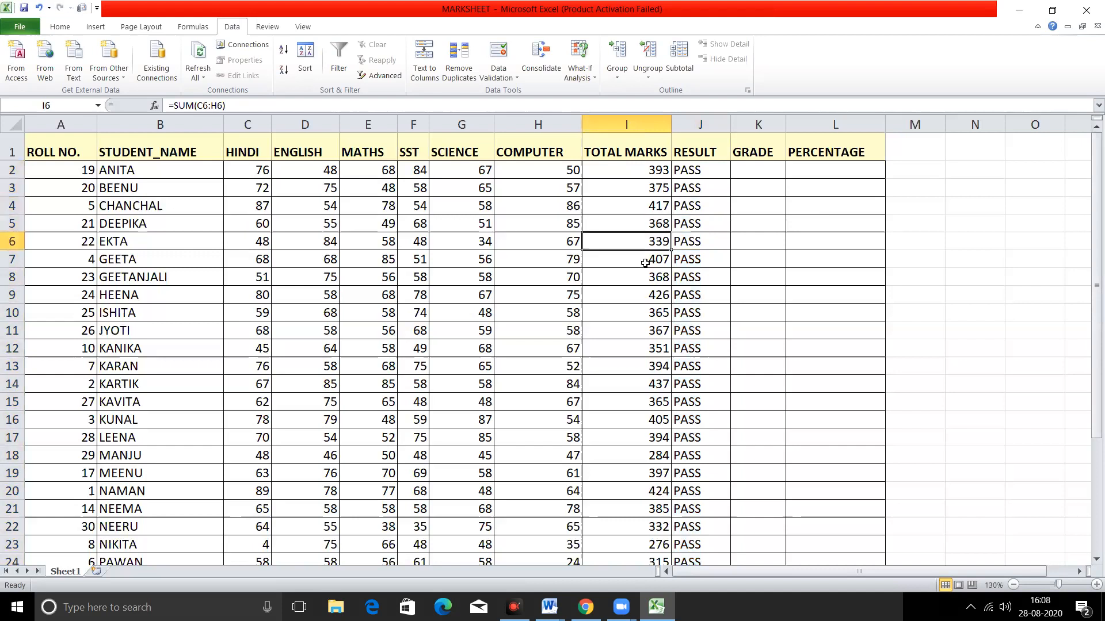
pyautogui.press('Down')
pyautogui.press('Down')
pyautogui.press('Down')
pyautogui.press('Down')
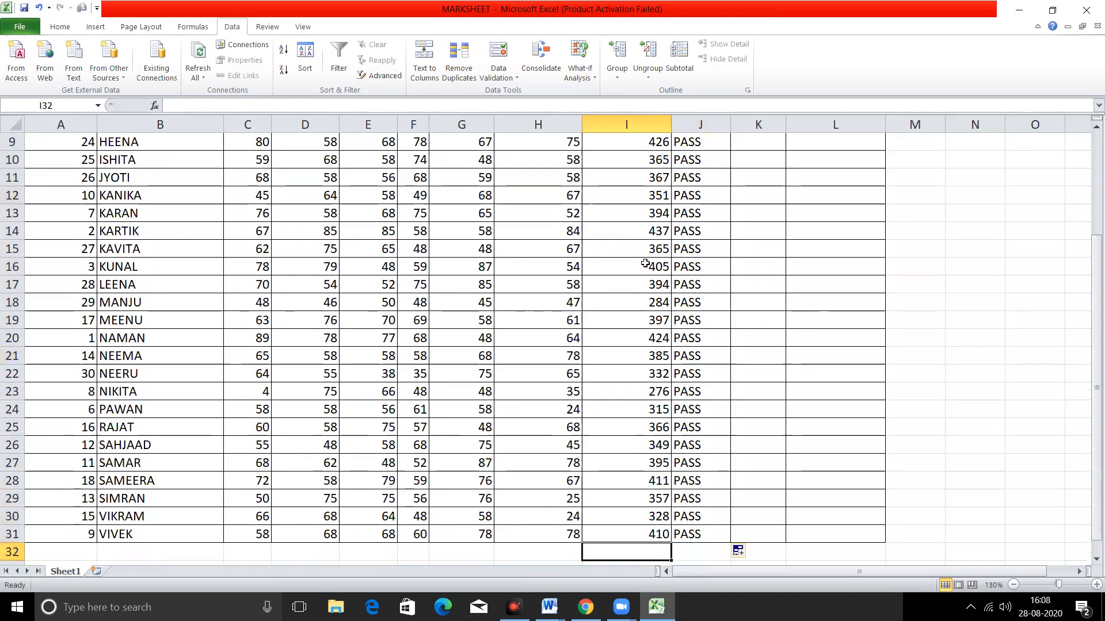
pyautogui.press('Up')
pyautogui.press('Up')
pyautogui.press('Up')
pyautogui.press('Up')
pyautogui.press('Up')
pyautogui.press('Up')
pyautogui.press('Up')
pyautogui.press('Up')
pyautogui.press('Up')
pyautogui.press('Up')
pyautogui.press('Up')
pyautogui.press('Up')
pyautogui.press('Up')
pyautogui.press('Up')
pyautogui.press('Up')
pyautogui.press('Up')
pyautogui.press('Up')
pyautogui.press('Up')
pyautogui.press('Up')
pyautogui.press('Up')
pyautogui.press('Up')
pyautogui.press('Up')
pyautogui.press('Up')
pyautogui.press('Up')
pyautogui.press('Up')
pyautogui.press('Up')
pyautogui.press('Up')
pyautogui.press('Up')
pyautogui.press('Up')
pyautogui.press('Up')
pyautogui.press('Up')
pyautogui.press('Up')
pyautogui.press('Up')
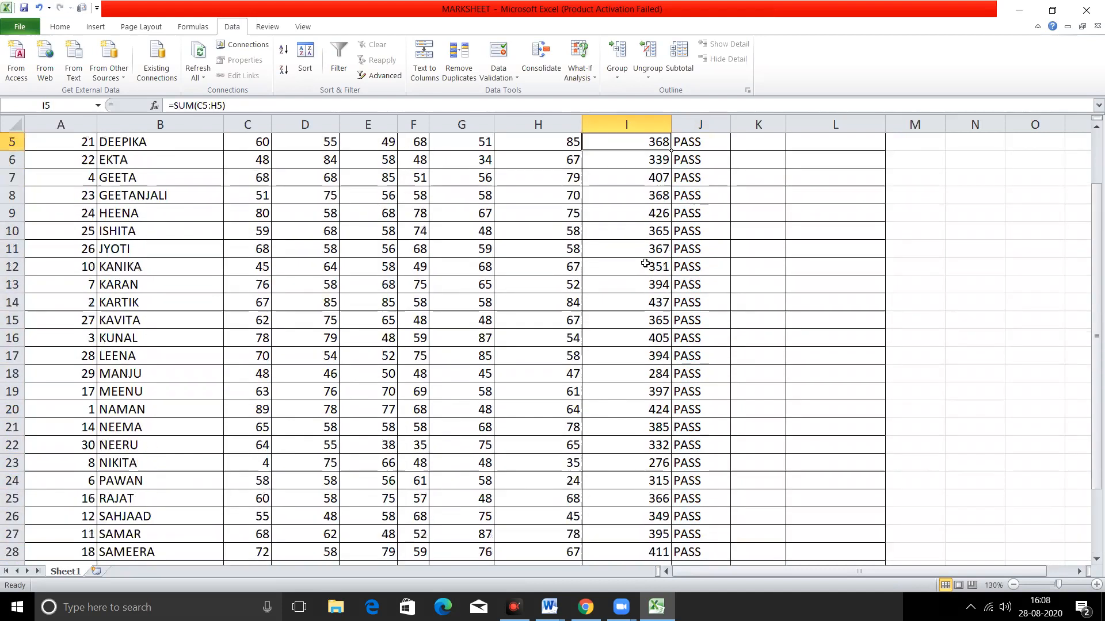
# Change the pass threshold in J2's IF formula to 250, so the test reads I2>250
pyautogui.click(694, 172)
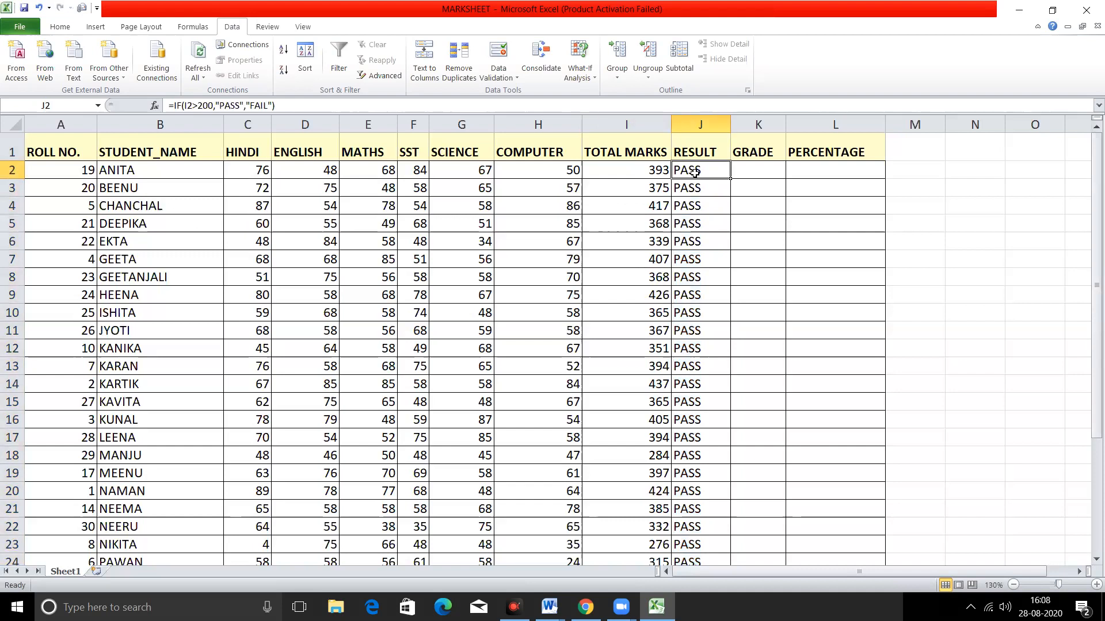
pyautogui.doubleClick(695, 172)
pyautogui.press('Return')
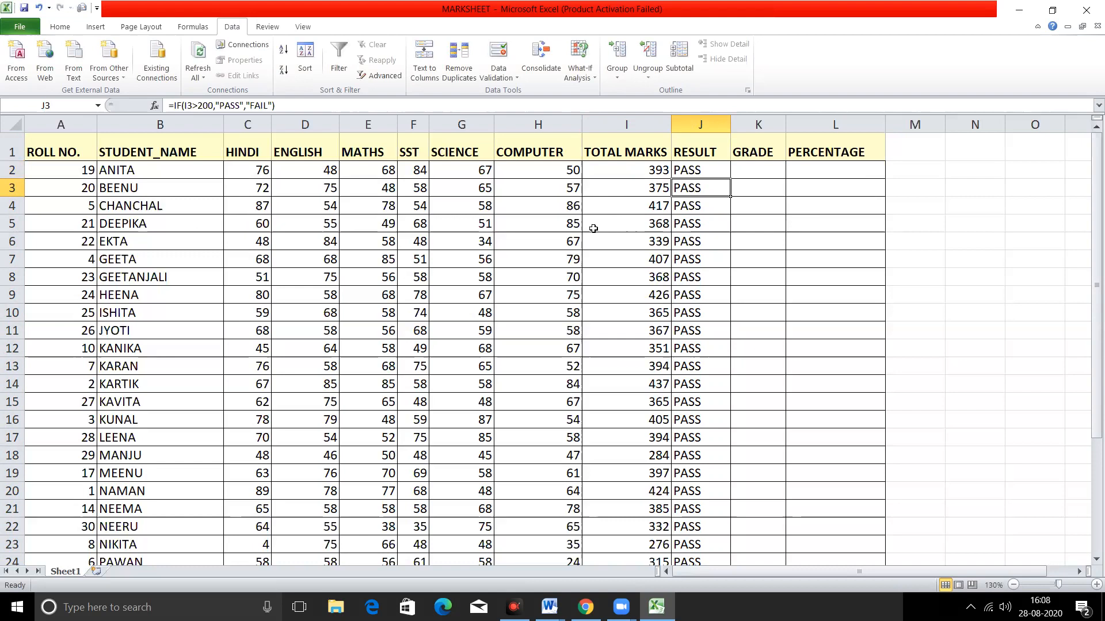
pyautogui.doubleClick(694, 171)
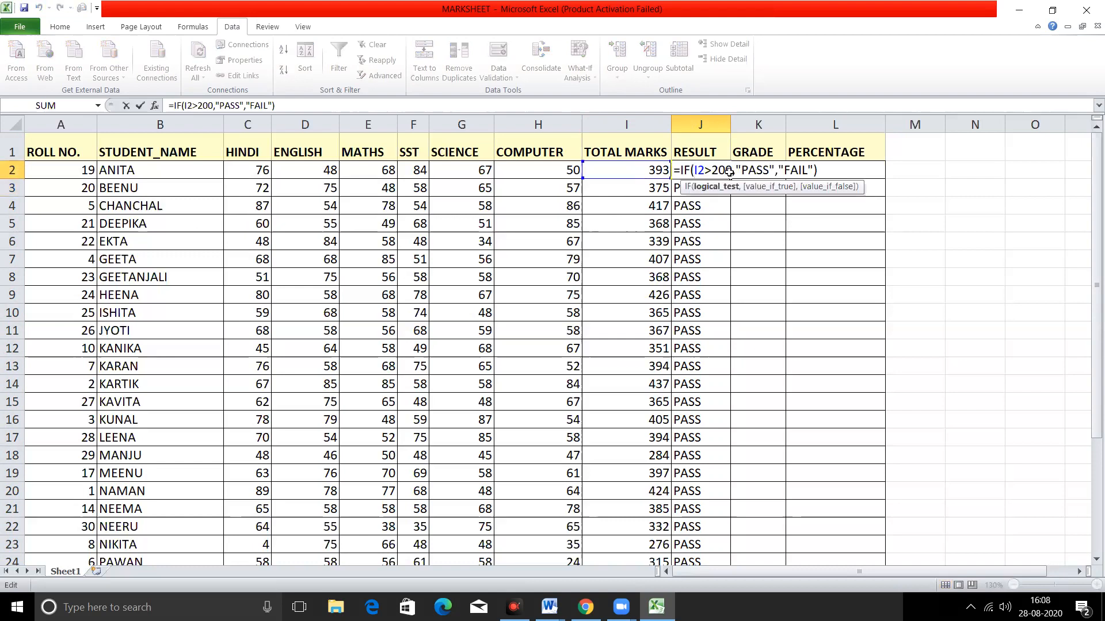
pyautogui.press('Return')
pyautogui.doubleClick(710, 173)
pyautogui.press('BackSpace')
pyautogui.write('5')
pyautogui.press('Return')
# Fill the revised IF formula from J2 down the RESULT column to J31
pyautogui.click(718, 170)
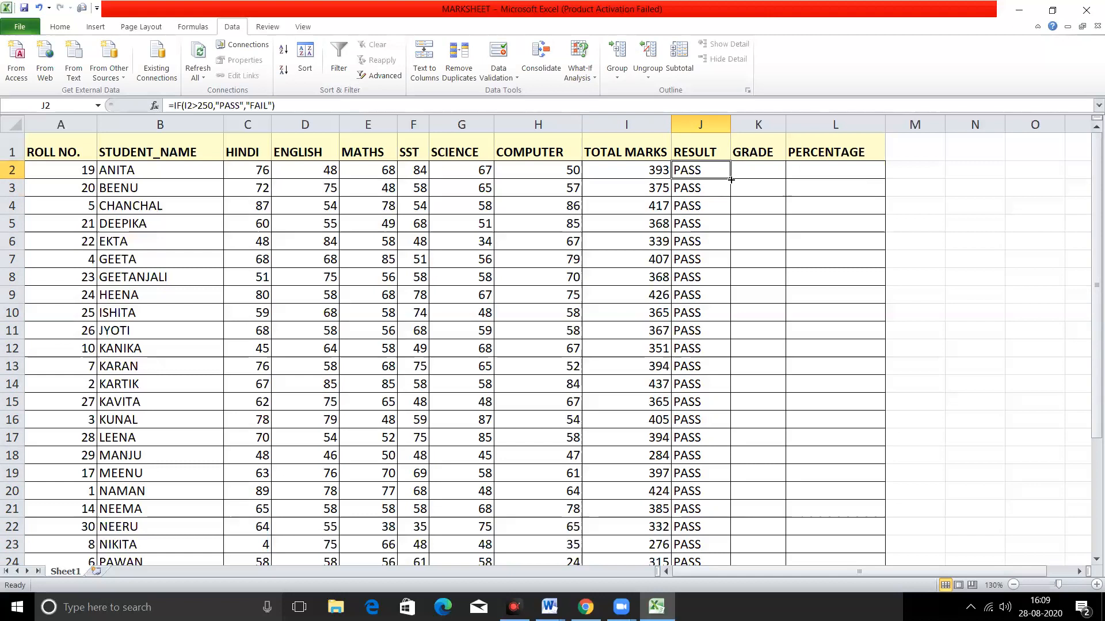
pyautogui.moveTo(731, 180); pyautogui.dragTo(704, 538)
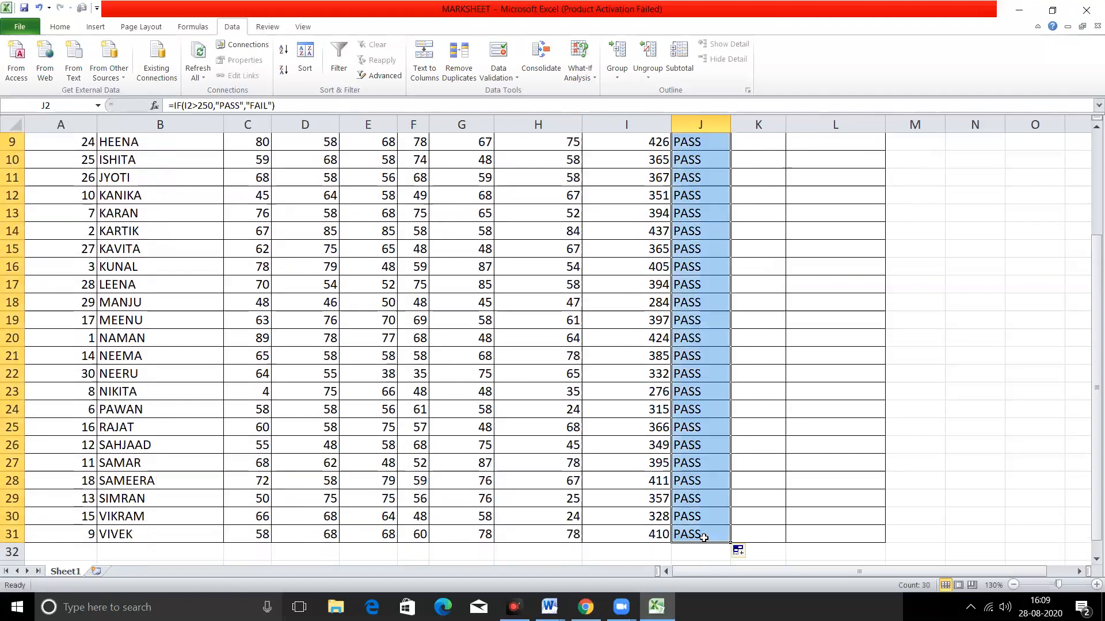
pyautogui.click(1089, 180)
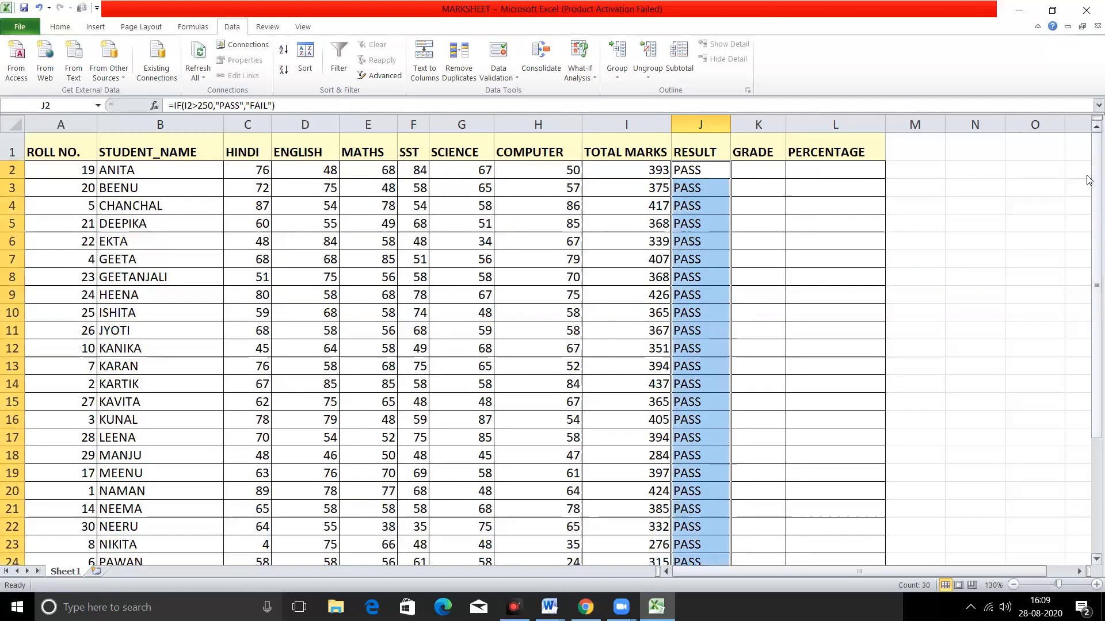
# Compare the RESULT entries with the total marks down the student list and re-read the IF formula in J2
pyautogui.click(696, 329)
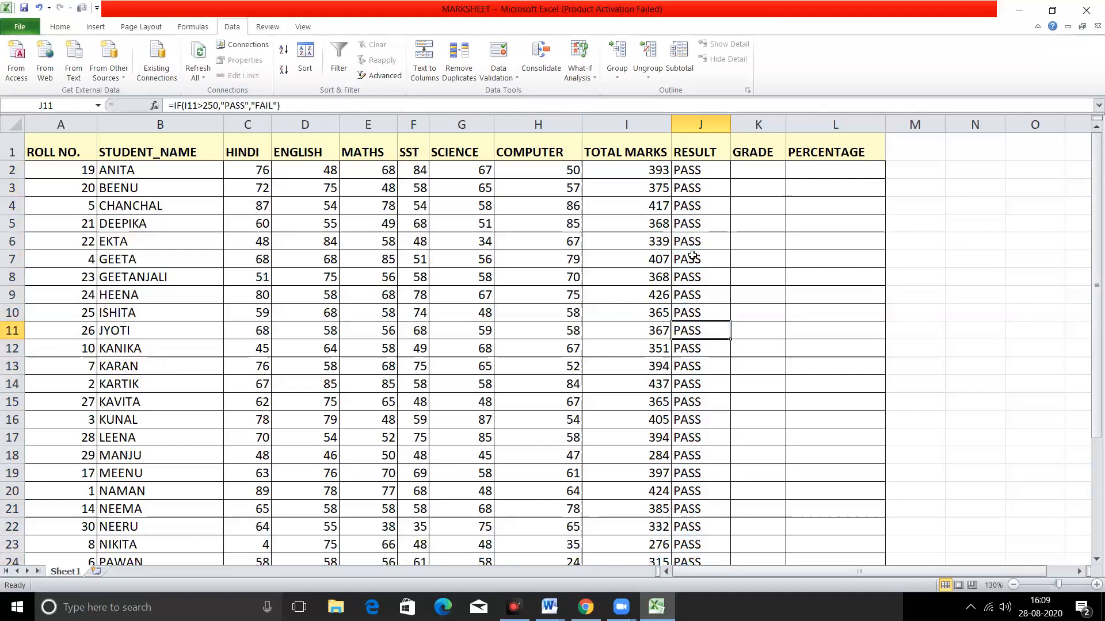
pyautogui.click(1088, 557)
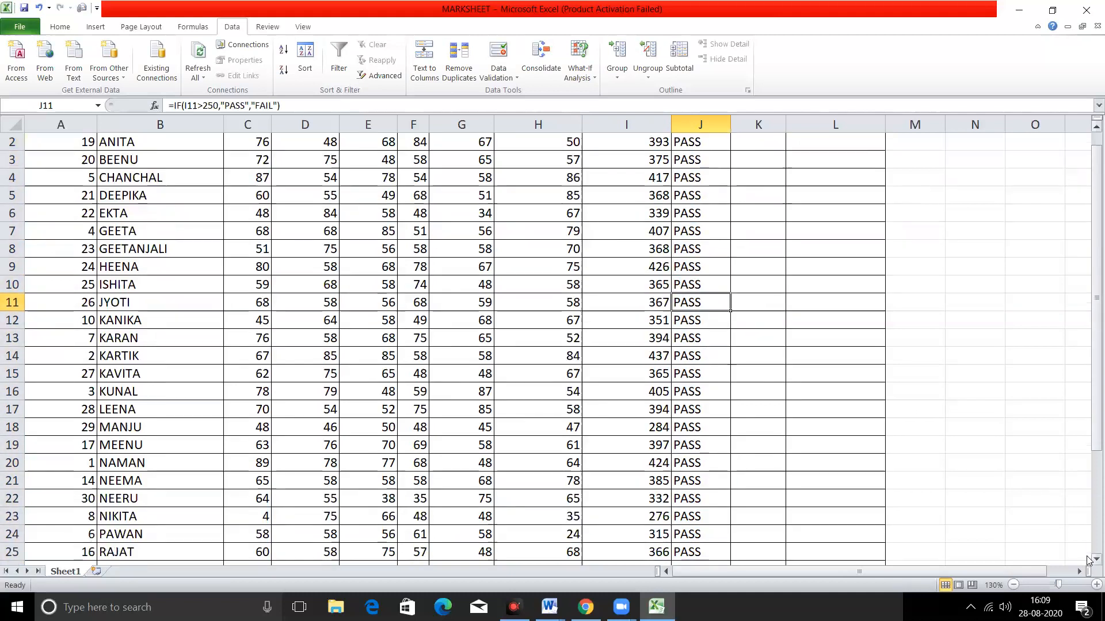
pyautogui.click(1088, 557)
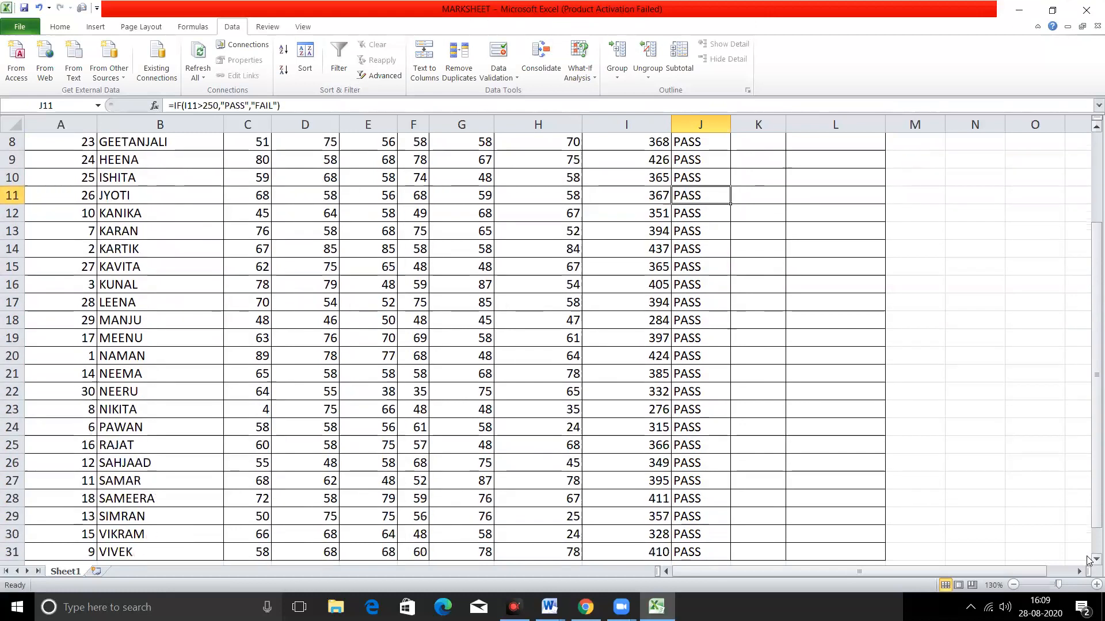
pyautogui.click(634, 322)
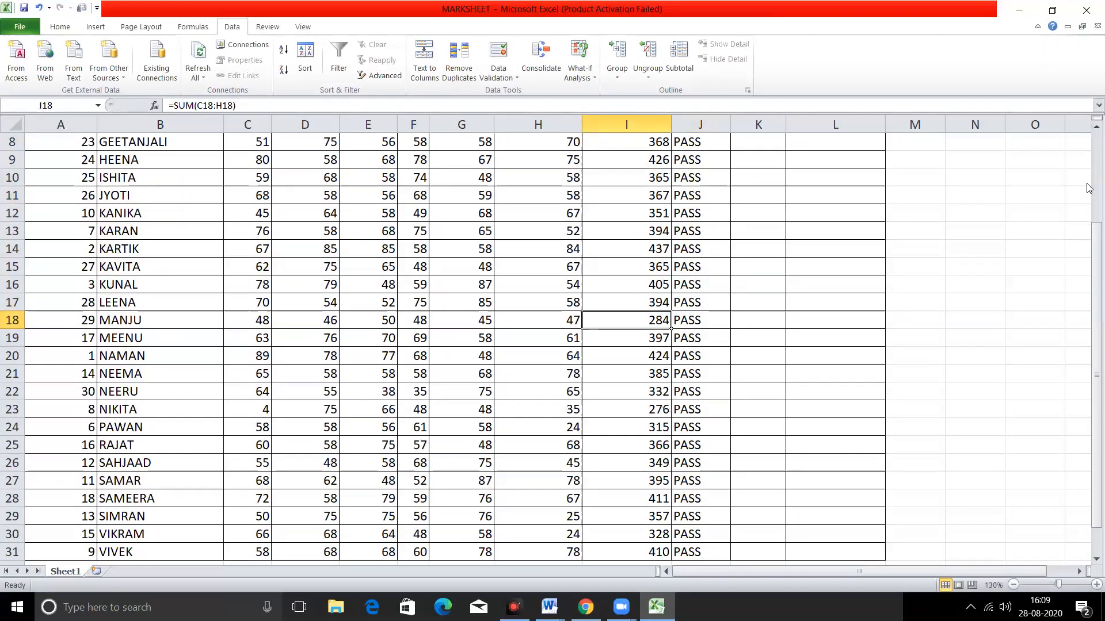
pyautogui.scroll(3, 1087, 178)
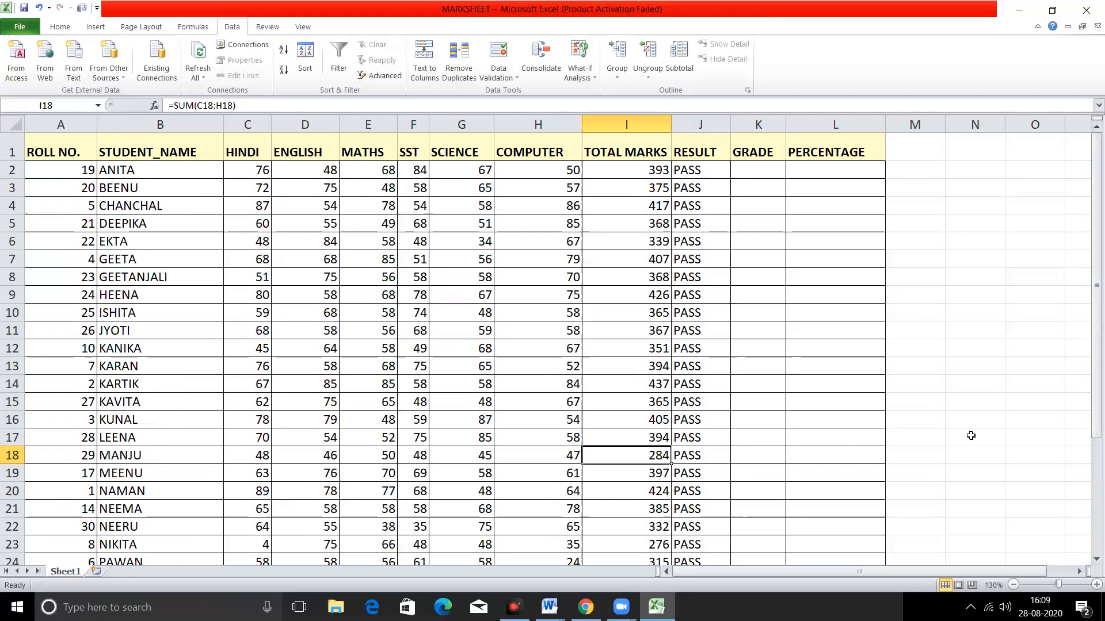
pyautogui.click(1091, 551)
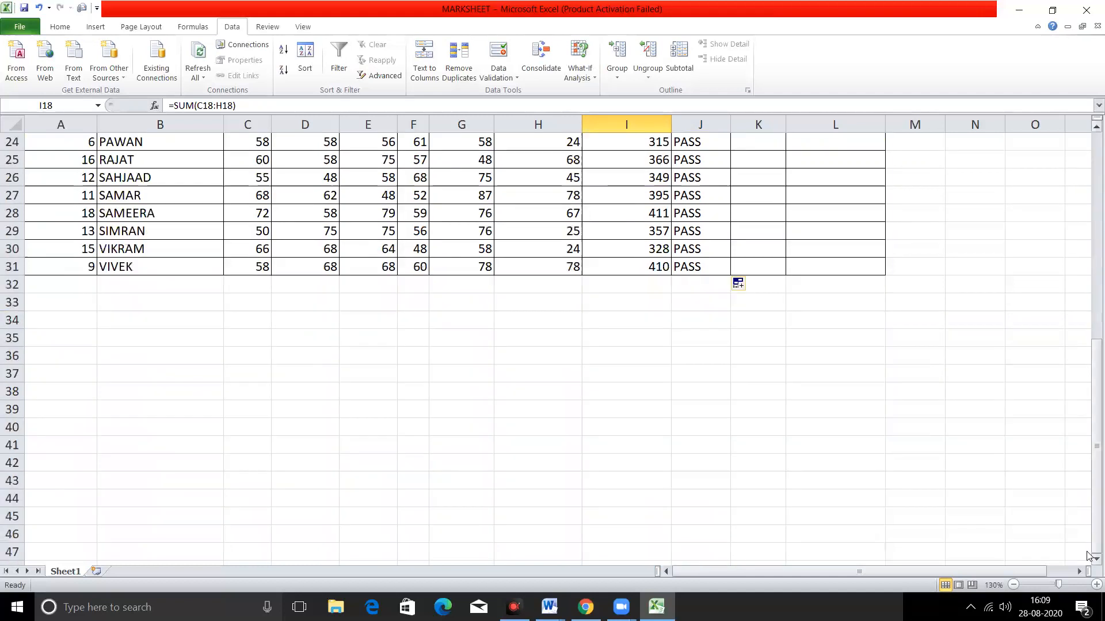
pyautogui.click(534, 255)
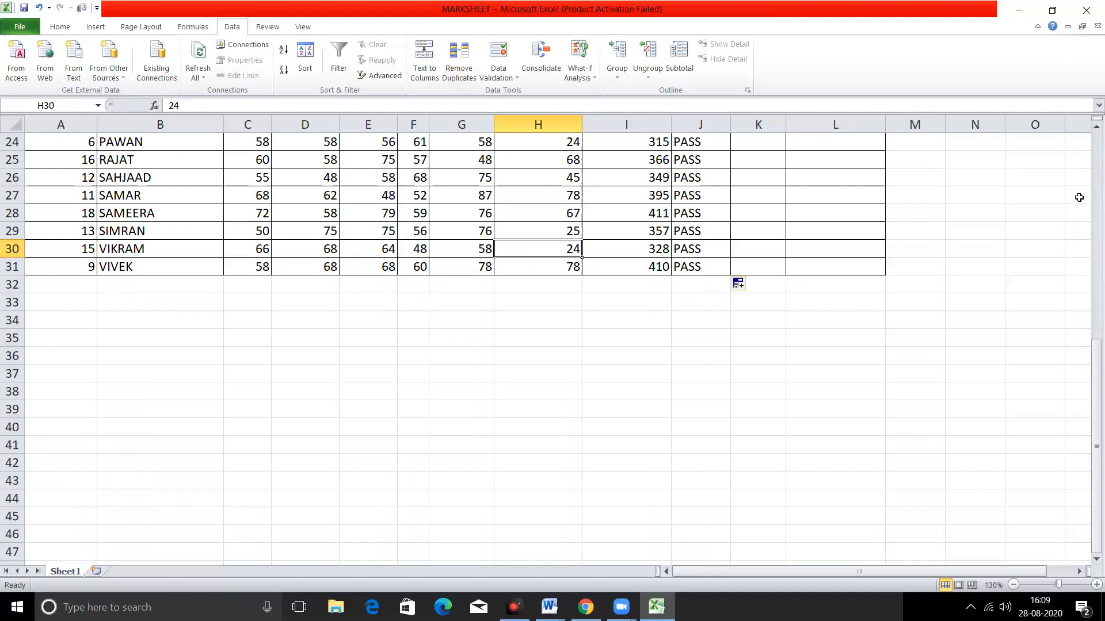
pyautogui.click(1096, 146)
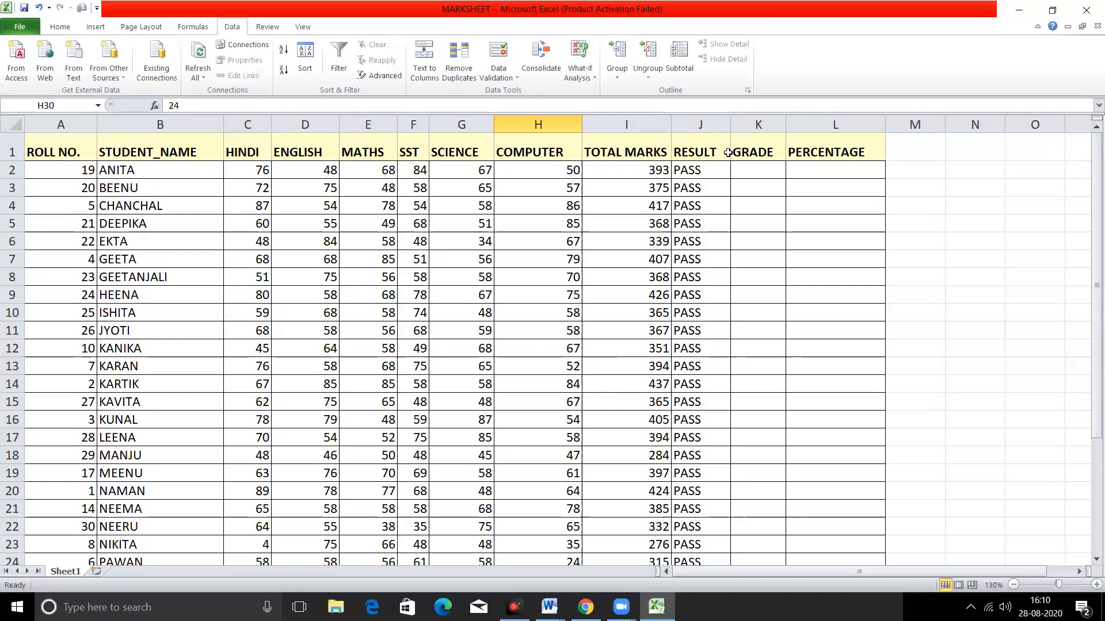
pyautogui.click(702, 171)
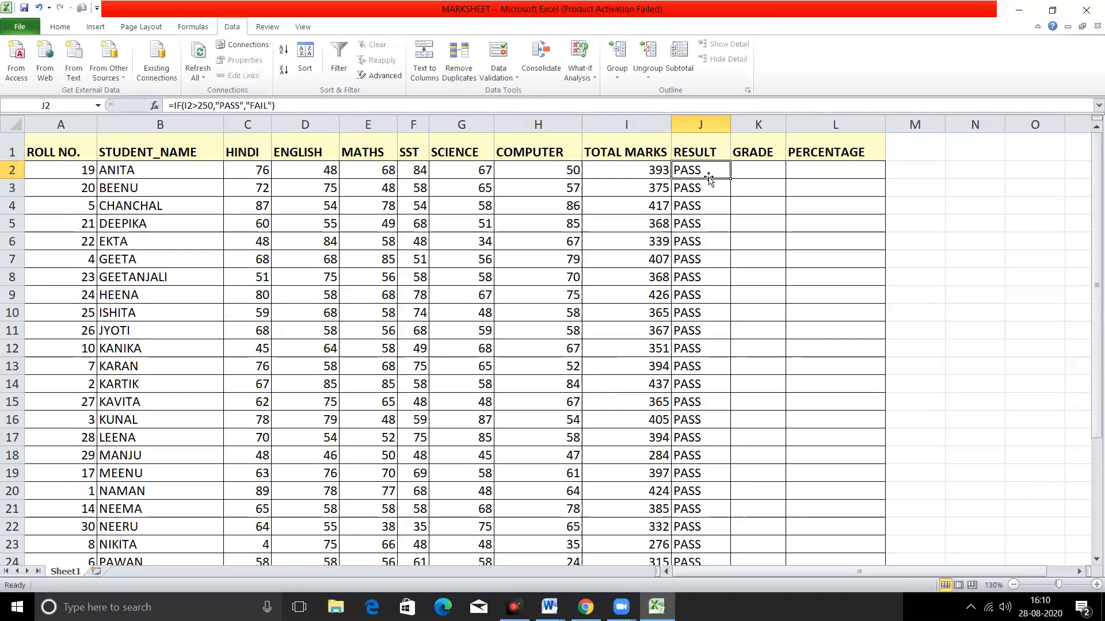
pyautogui.doubleClick(719, 169)
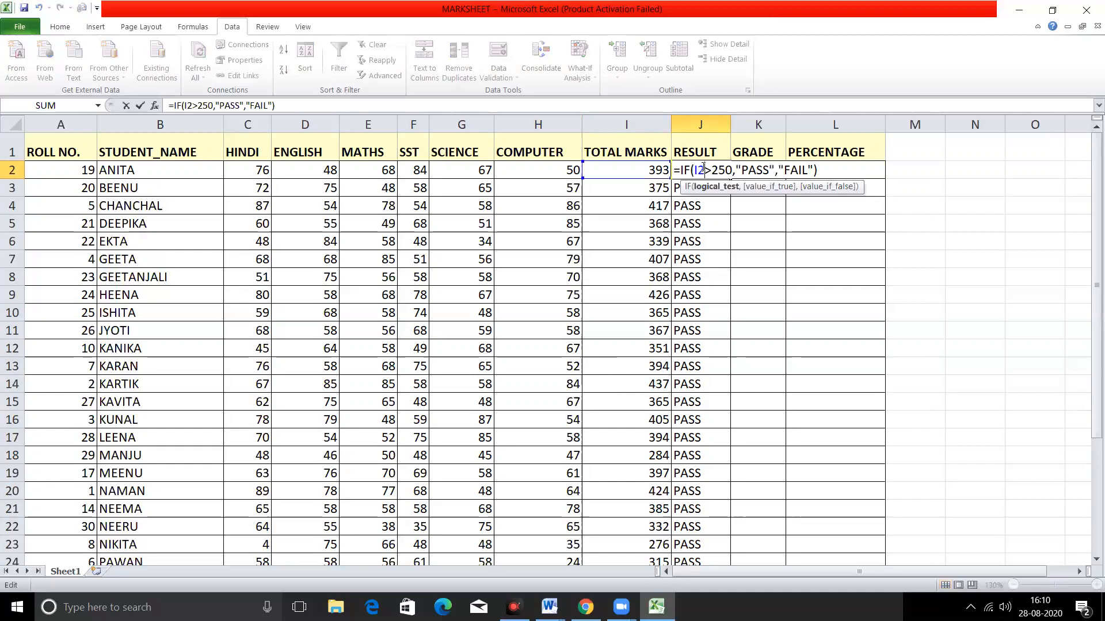
pyautogui.press('Return')
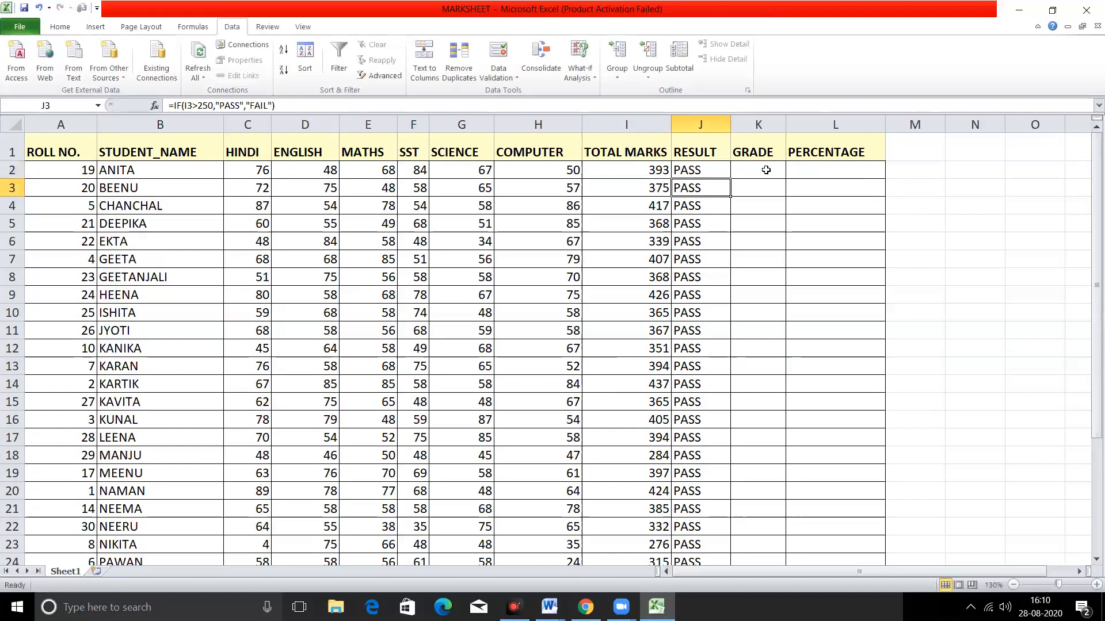
# Begin an IF formula in K2, the first student's GRADE cell, testing I2>550 and returning "A" if true
pyautogui.click(757, 172)
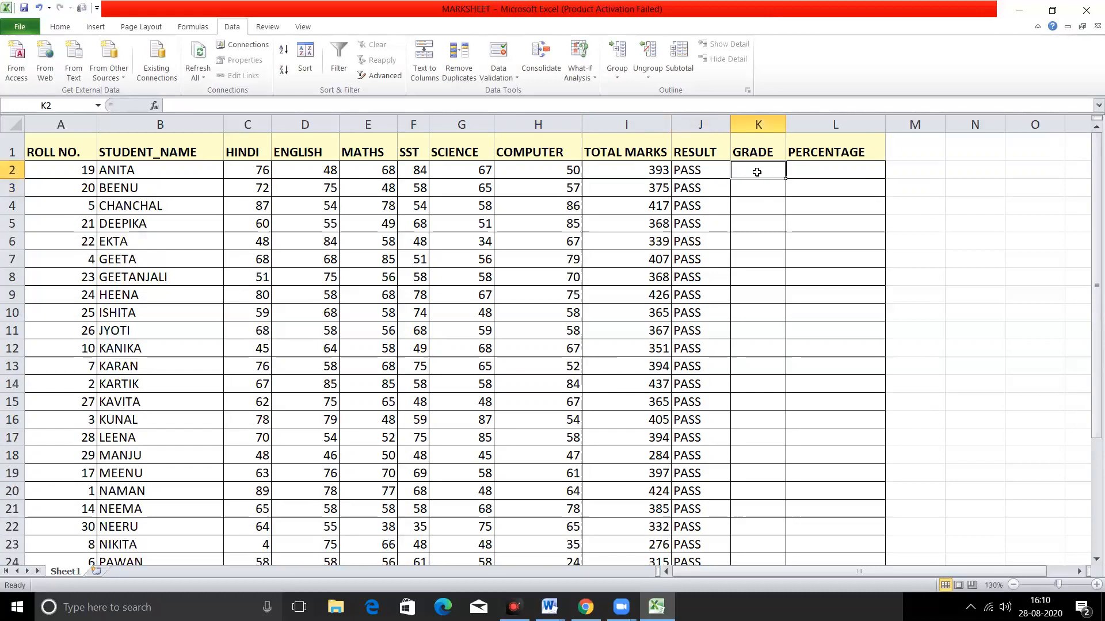
pyautogui.write('=')
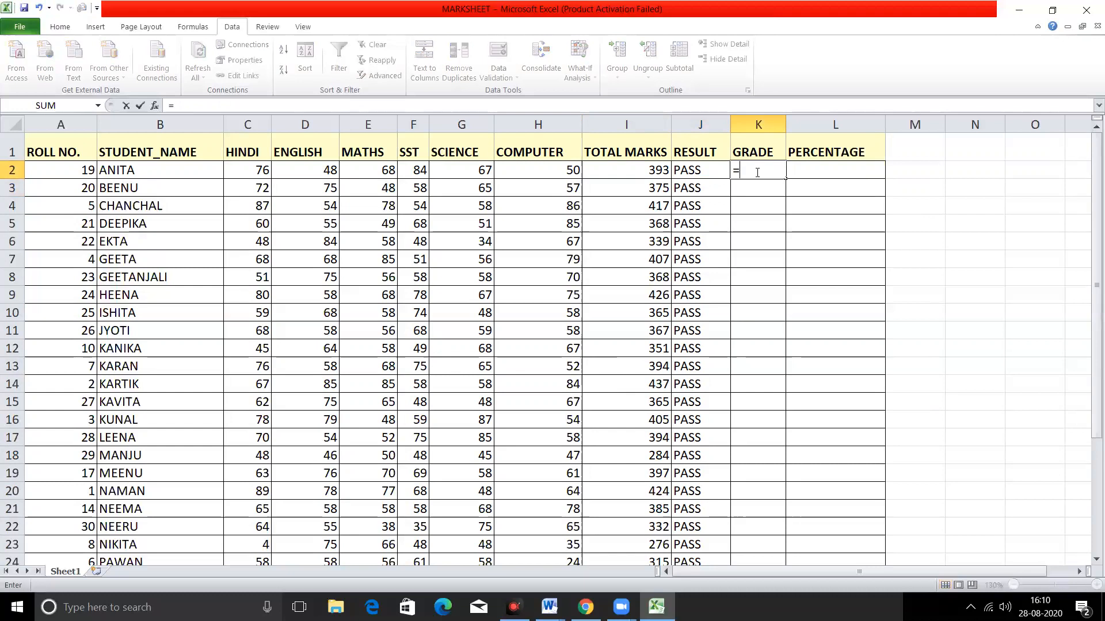
pyautogui.write('IF(')
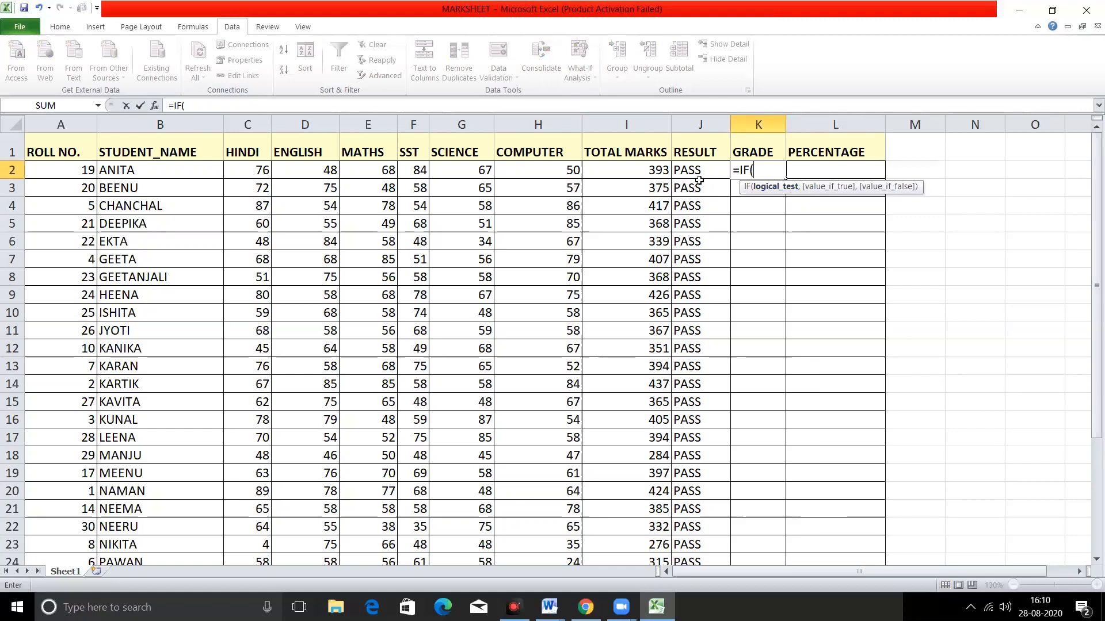
pyautogui.click(633, 172)
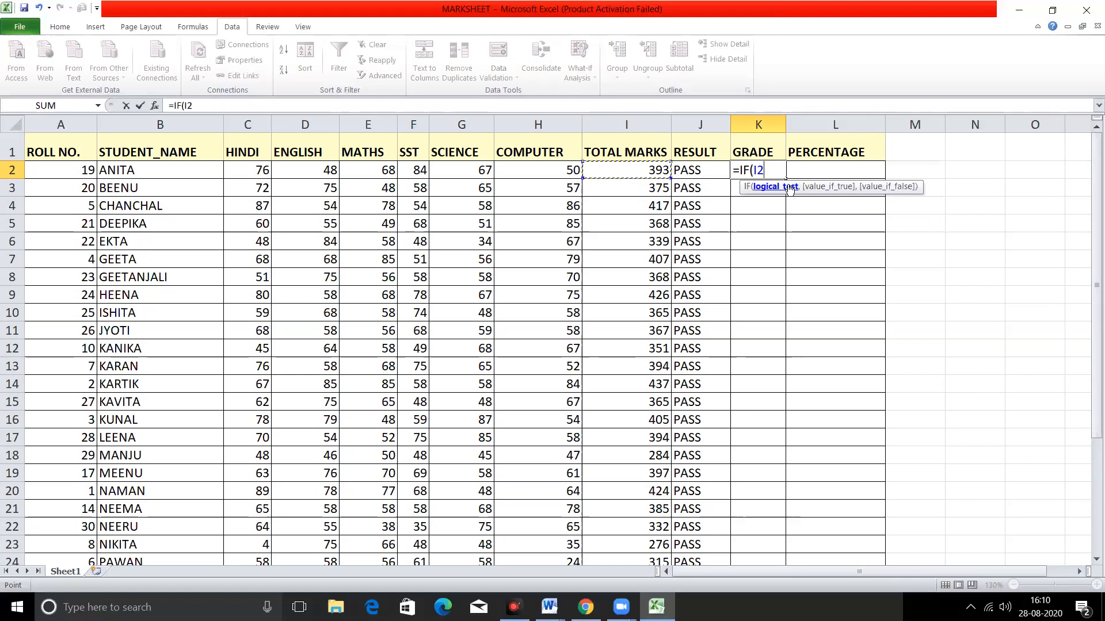
pyautogui.write('>')
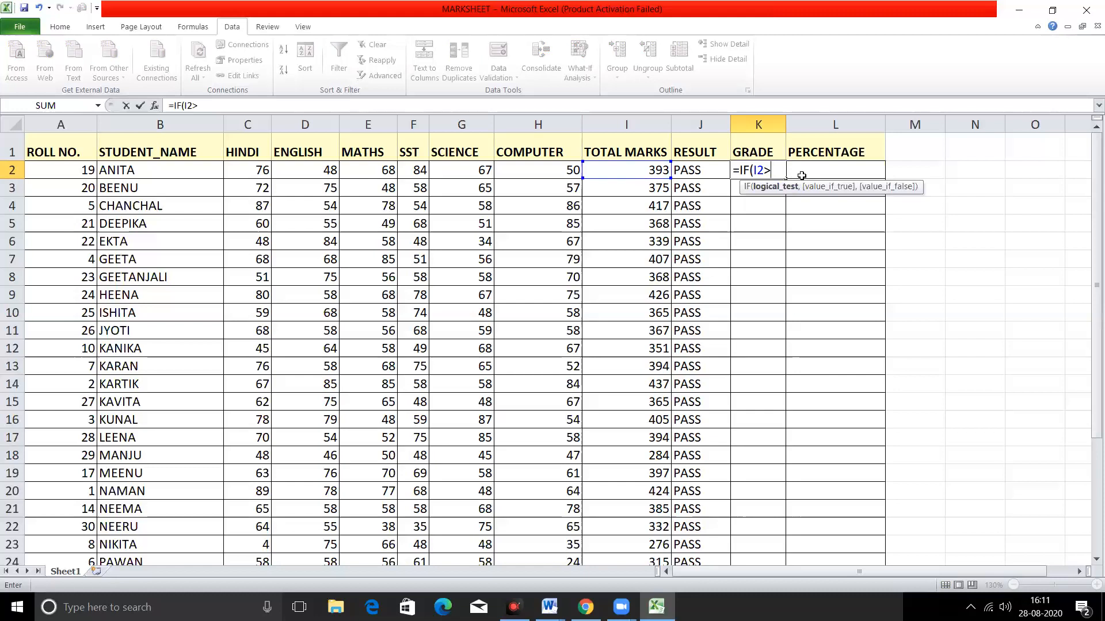
pyautogui.write('550')
pyautogui.write(',"A')
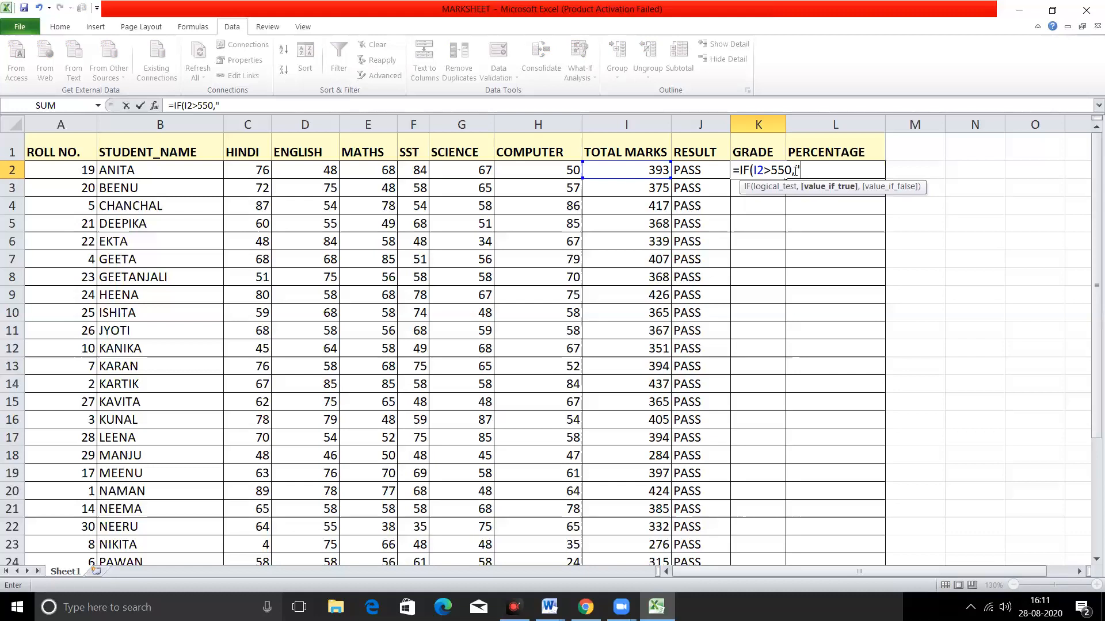
pyautogui.write('"')
# Try to complete K2's IF formula with "B" as the value if false, and remove that ending again
pyautogui.click(777, 187)
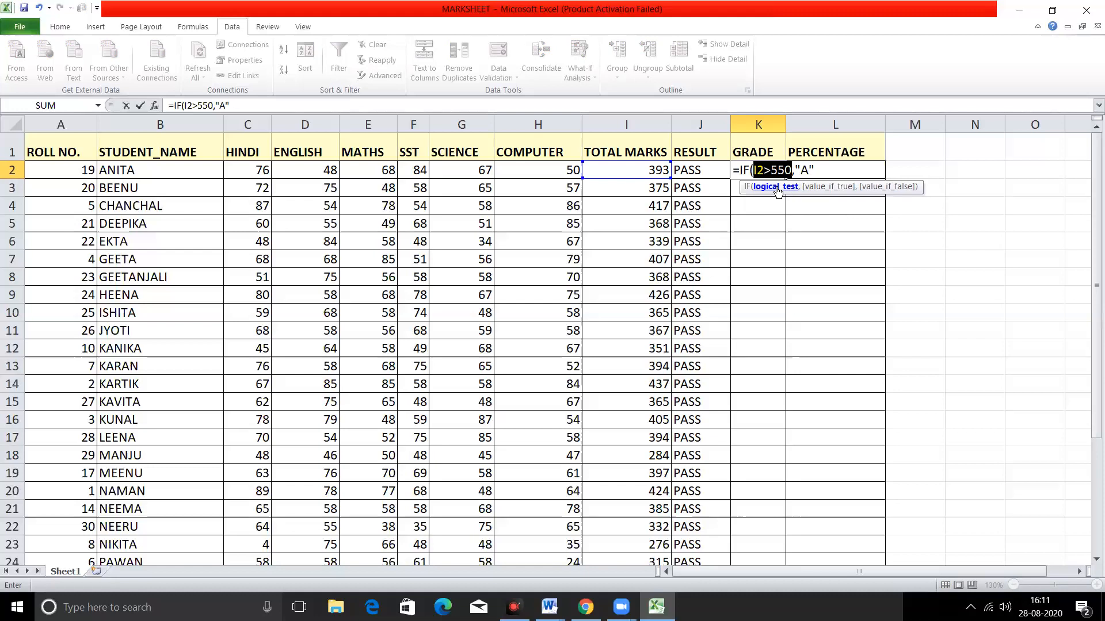
pyautogui.click(819, 187)
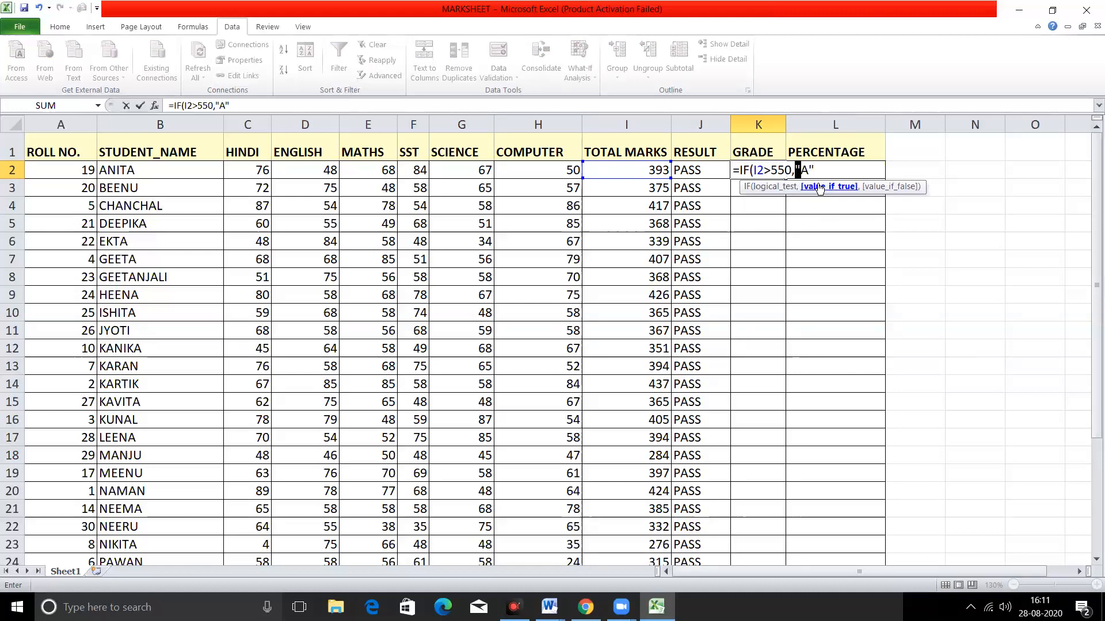
pyautogui.click(814, 168)
pyautogui.write(',')
pyautogui.write('"B"')
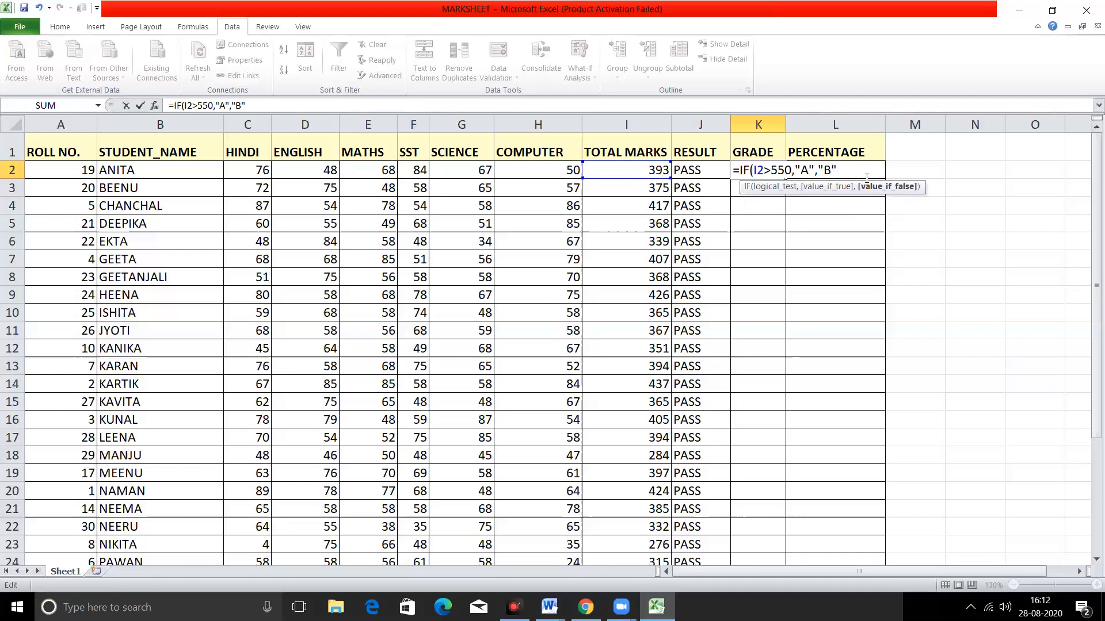
pyautogui.write(')')
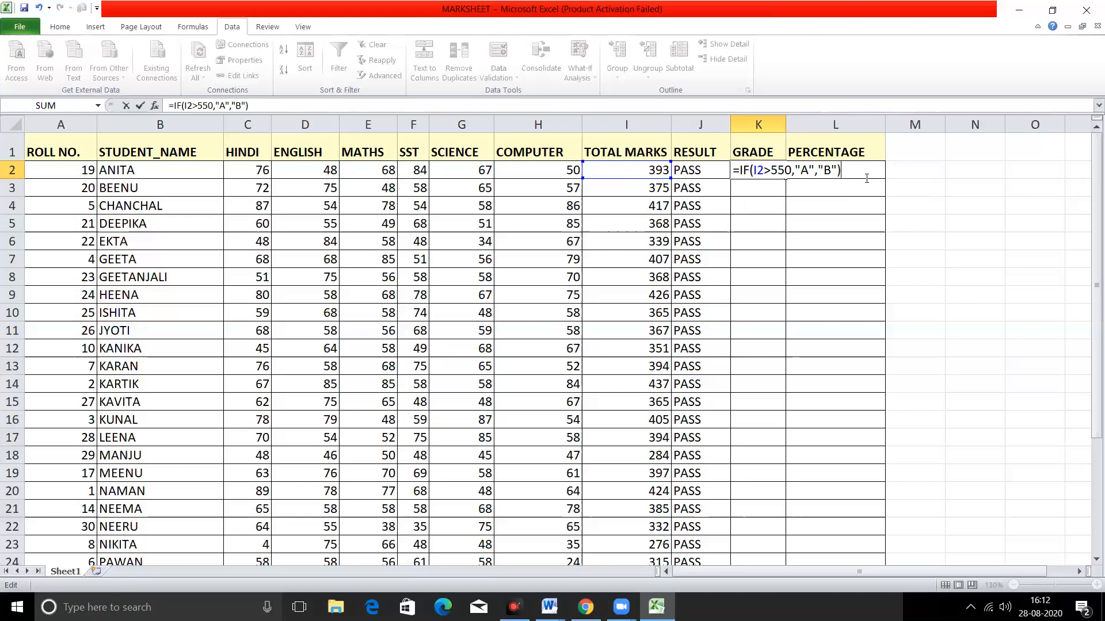
pyautogui.press('BackSpace')
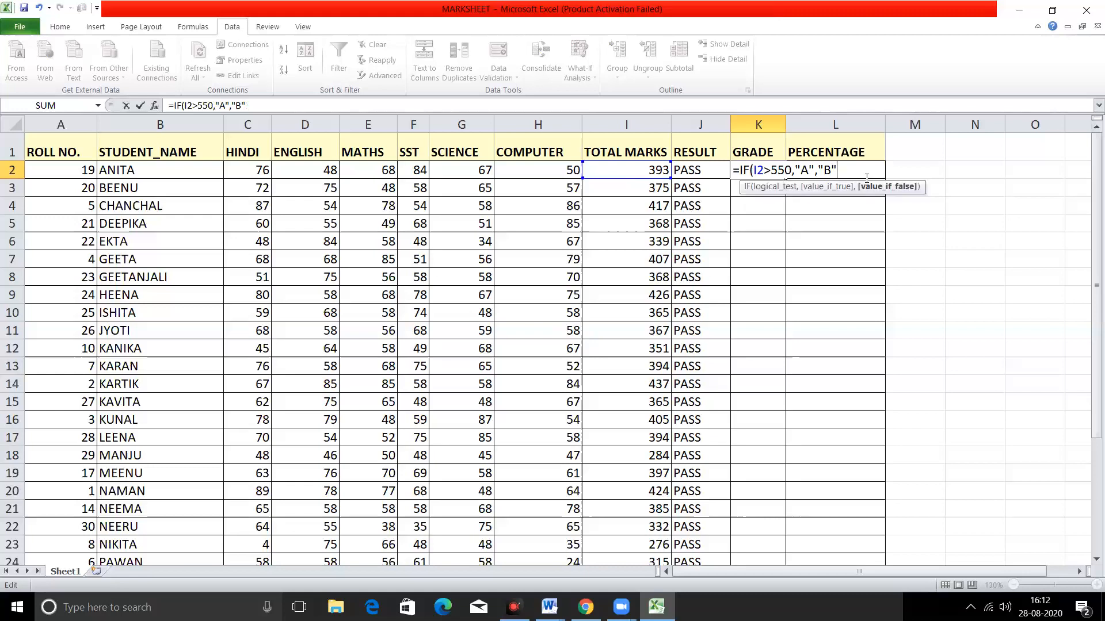
pyautogui.press('BackSpace')
pyautogui.press('BackSpace')
pyautogui.press('BackSpace')
pyautogui.press('BackSpace')
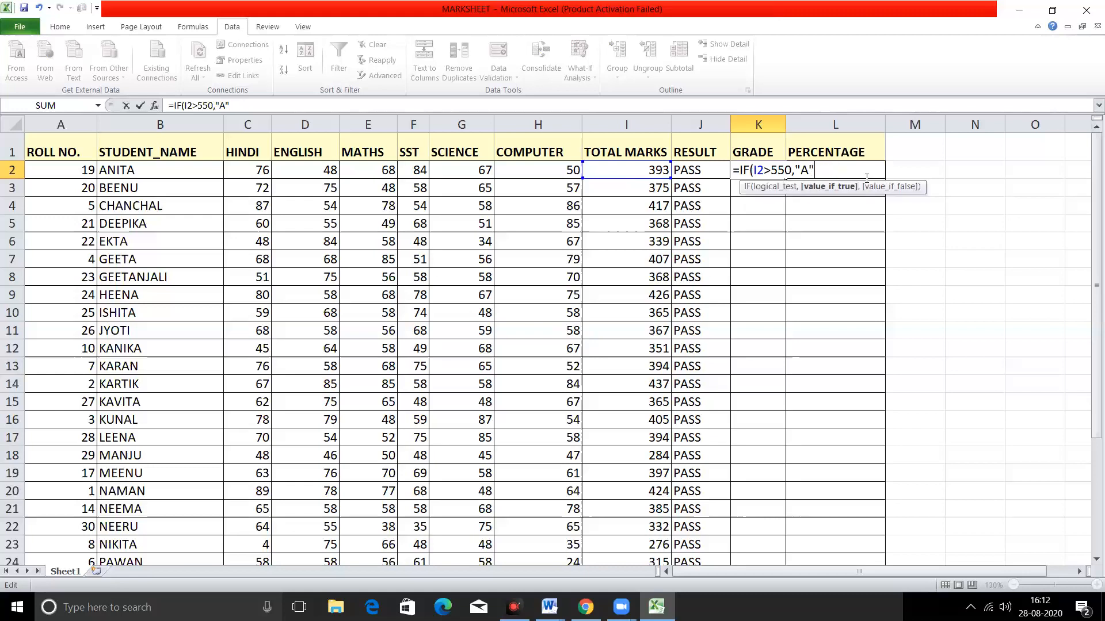
# Nest a second IF as the false value of K2's formula, testing I2>500 and returning "B" if true
pyautogui.write(',')
pyautogui.click(771, 187)
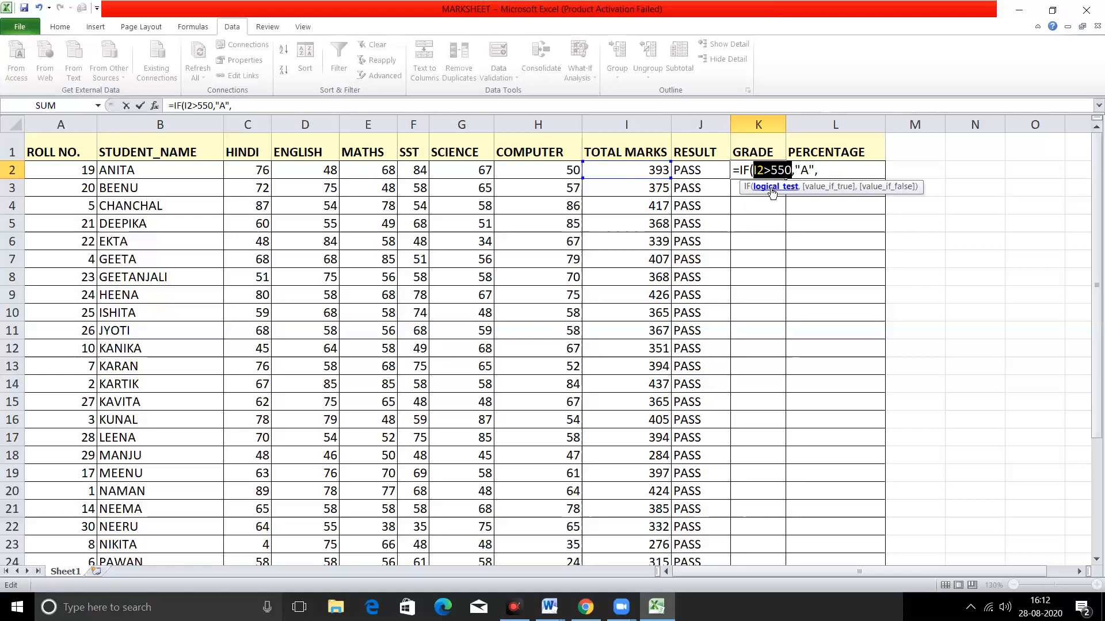
pyautogui.click(819, 190)
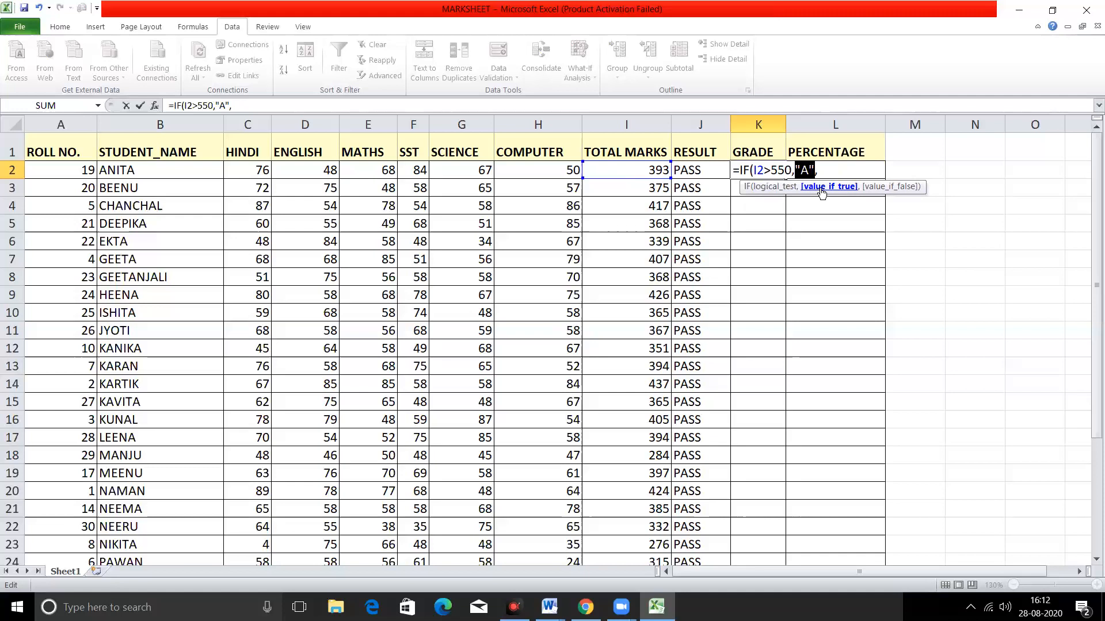
pyautogui.click(831, 171)
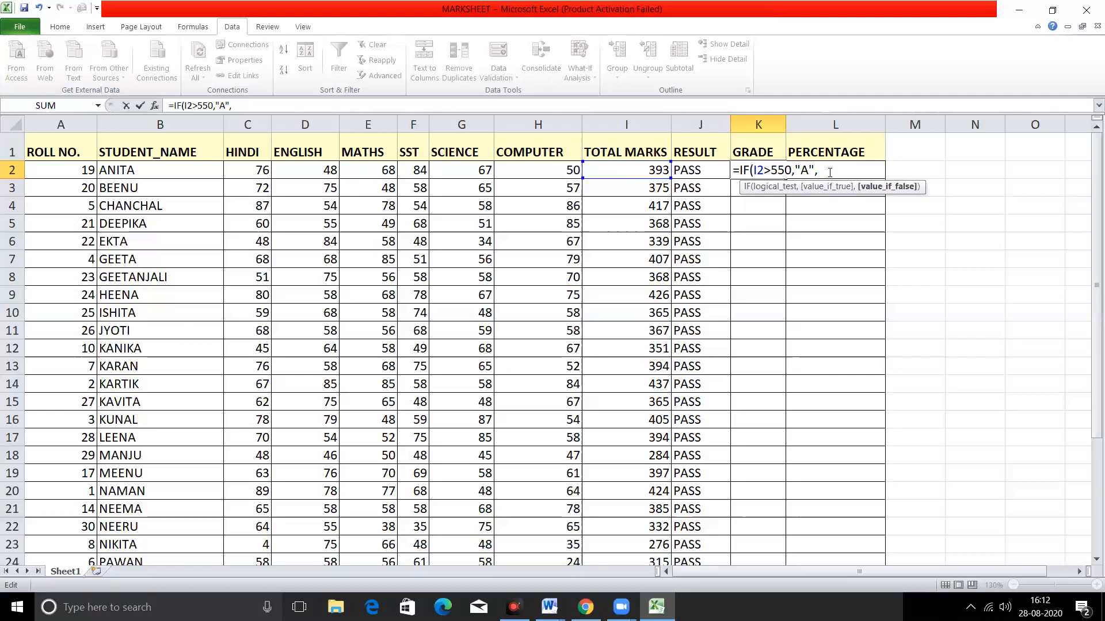
pyautogui.write('IF')
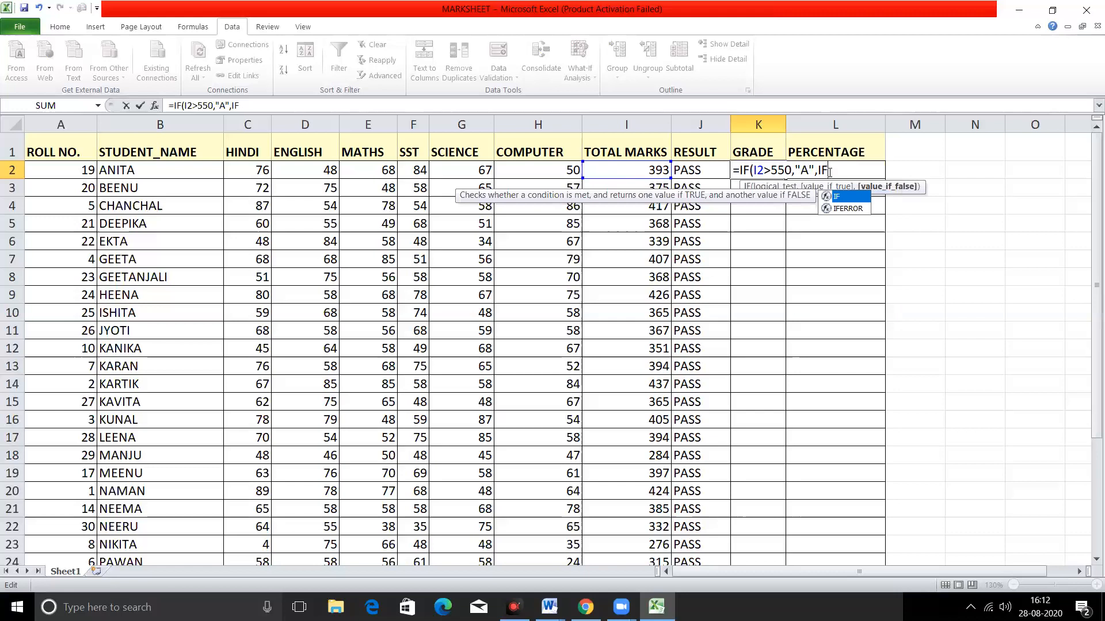
pyautogui.write('(')
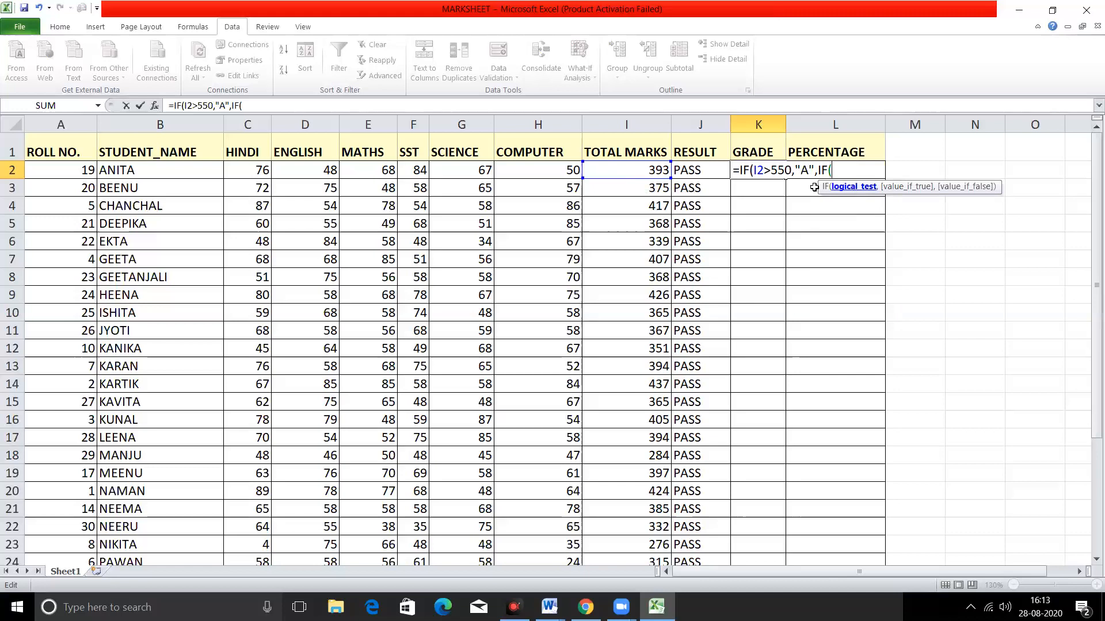
pyautogui.click(643, 168)
pyautogui.write('>')
pyautogui.write('500')
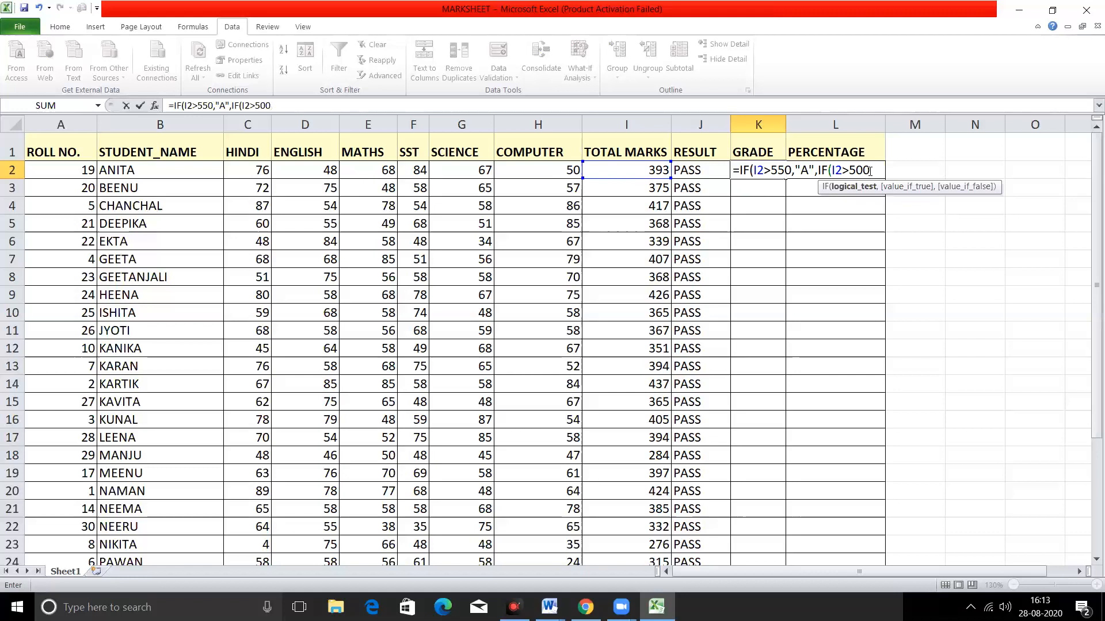
pyautogui.write(',')
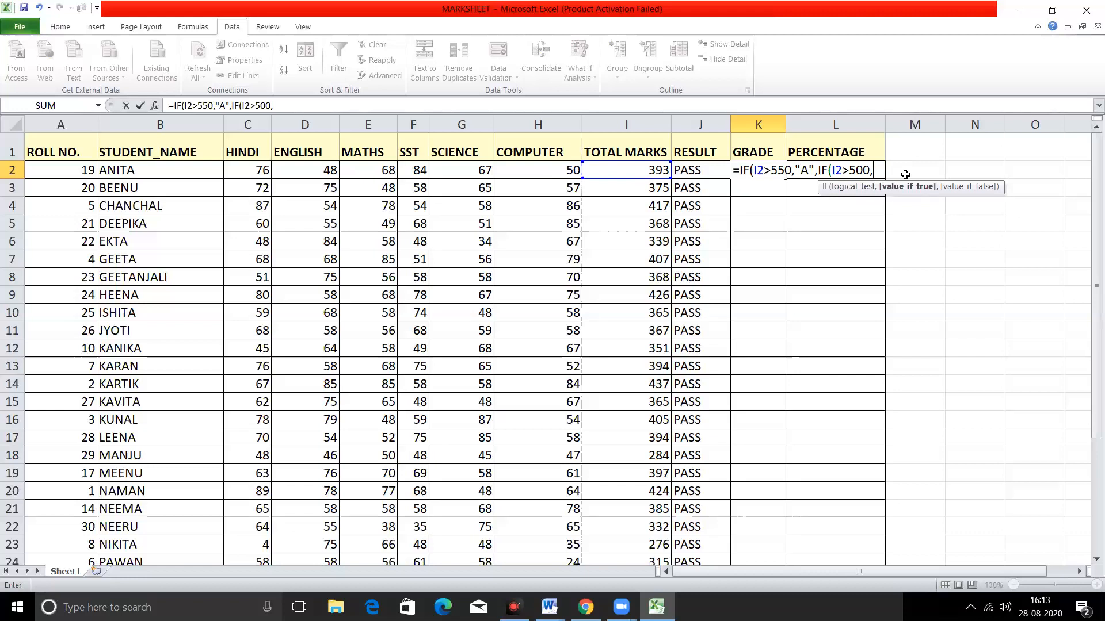
pyautogui.write('"B"')
pyautogui.write(',')
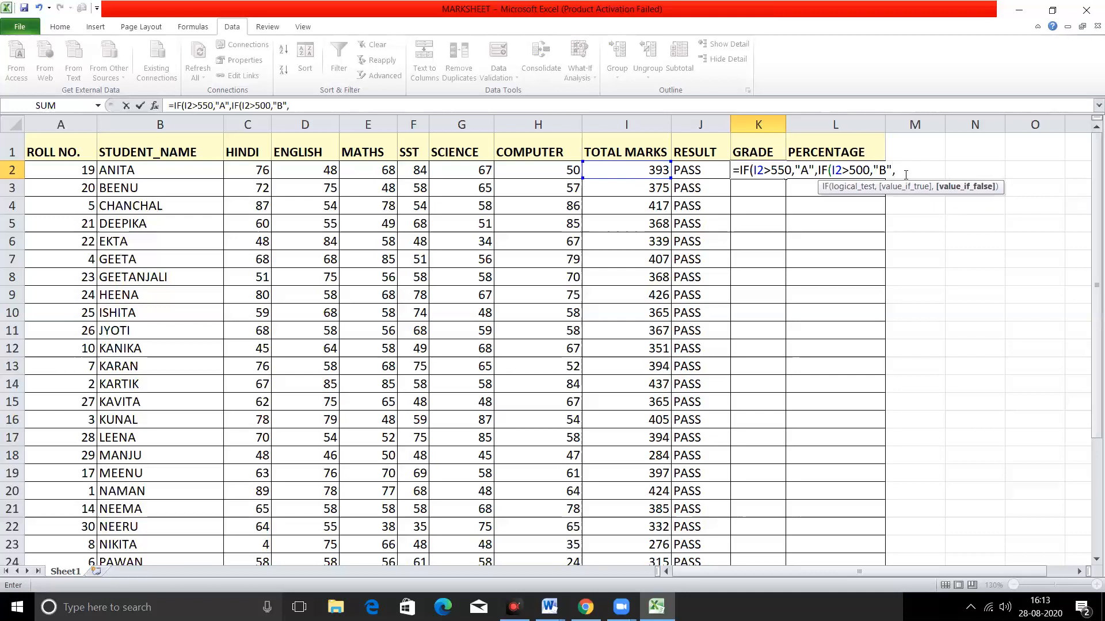
# Nest a third IF as the next false value in K2's formula, testing I2>450 and returning "C" if true
pyautogui.click(655, 167)
pyautogui.press('BackSpace')
pyautogui.press('BackSpace')
pyautogui.write('IF(')
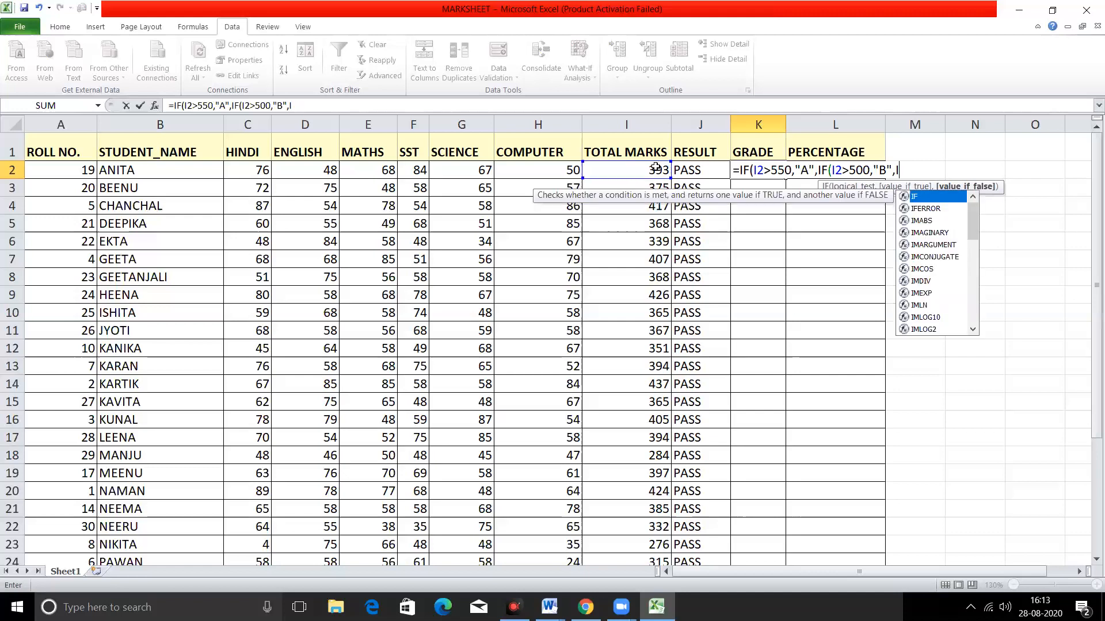
pyautogui.click(623, 172)
pyautogui.write('>')
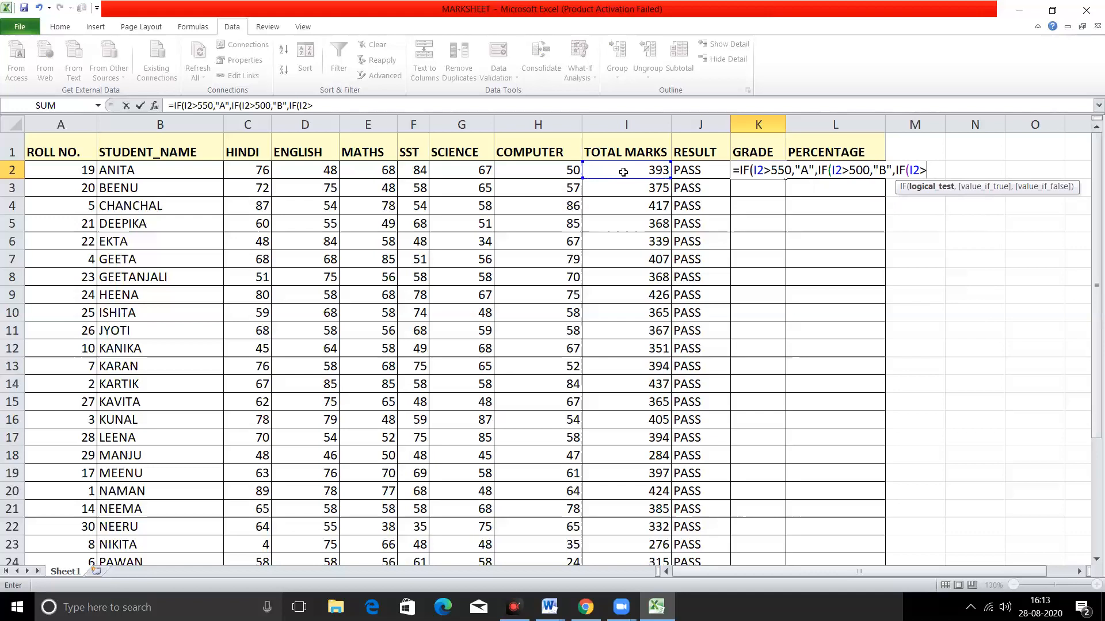
pyautogui.write('450,"C"')
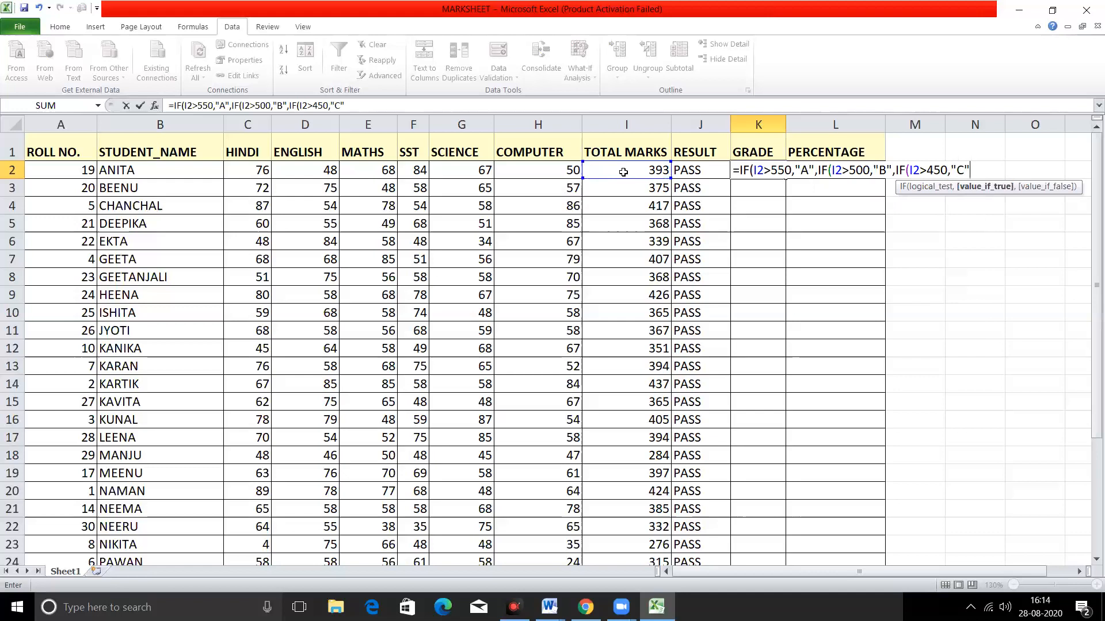
pyautogui.write(',')
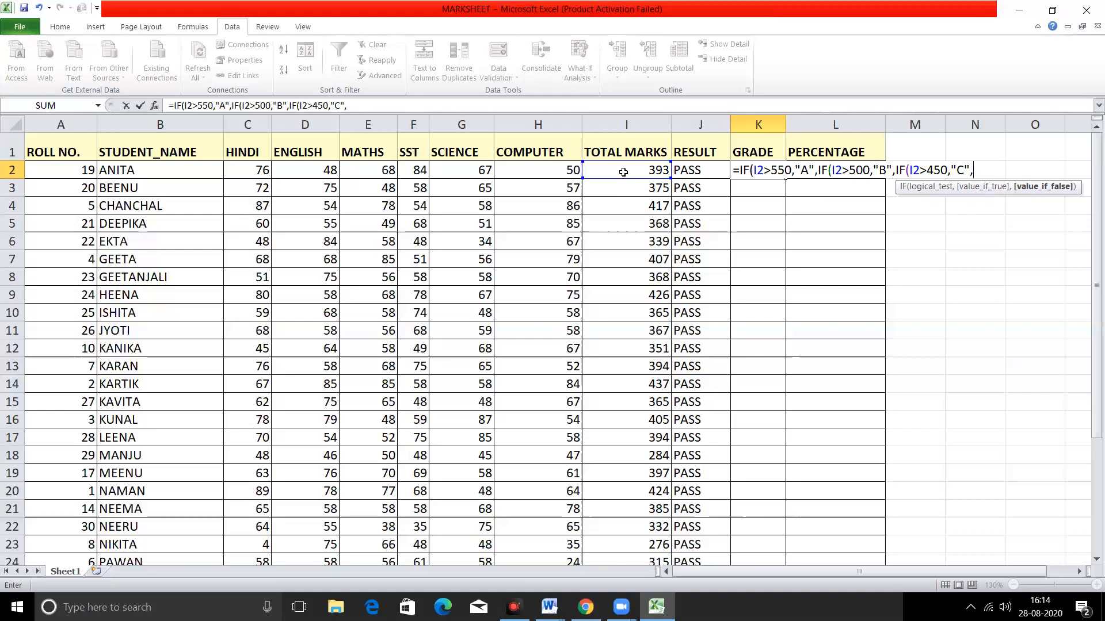
# Nest a fourth IF in K2's formula, testing I2>400 and returning "D" if true or "E" if false
pyautogui.write('IF')
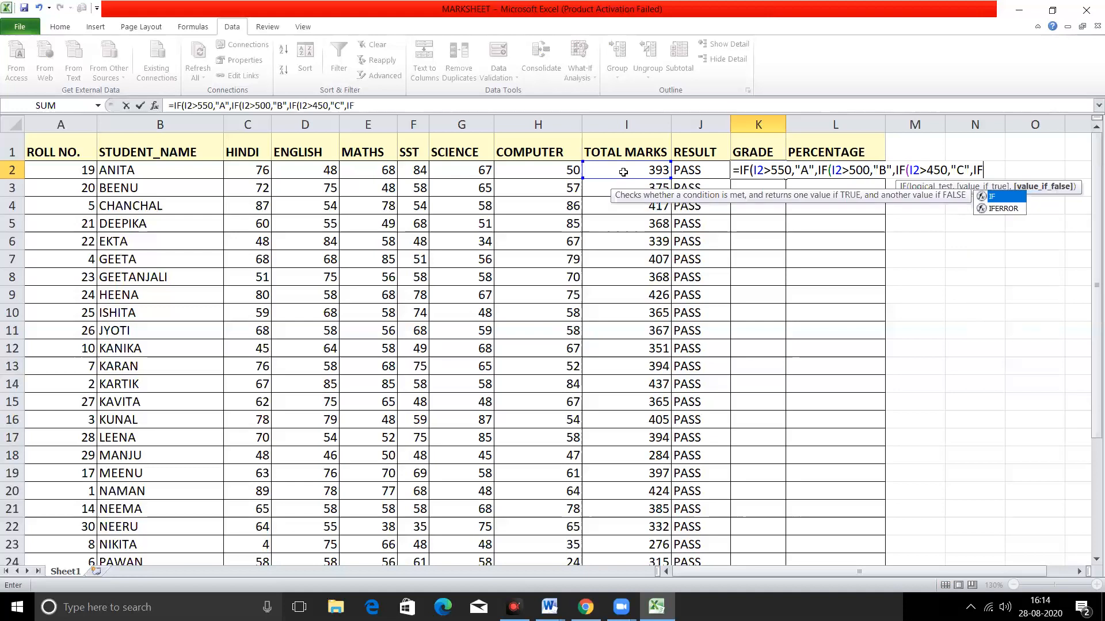
pyautogui.write('(')
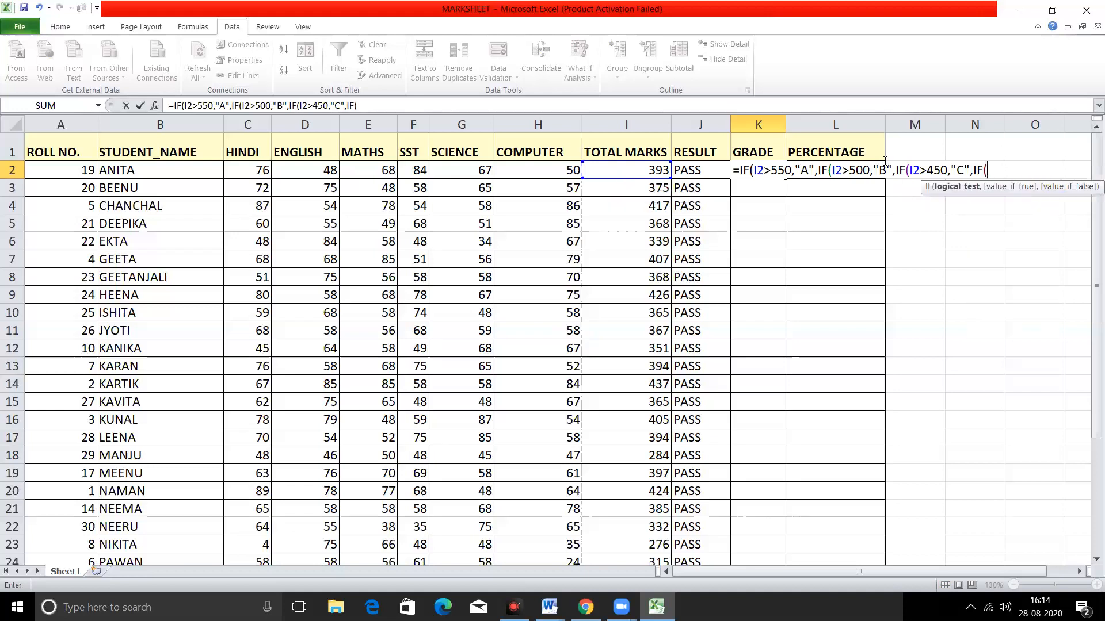
pyautogui.click(631, 173)
pyautogui.write('>400,"D",')
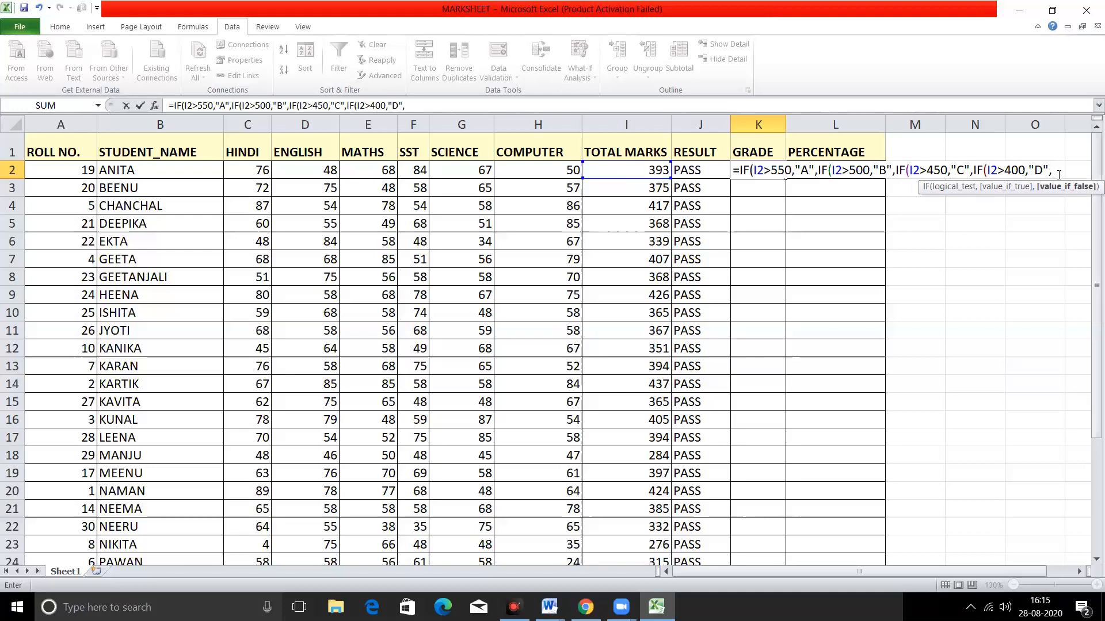
pyautogui.write('"E"')
# Examine the logical test, value if true and value if false of the innermost IF in K2's formula
pyautogui.click(1001, 171)
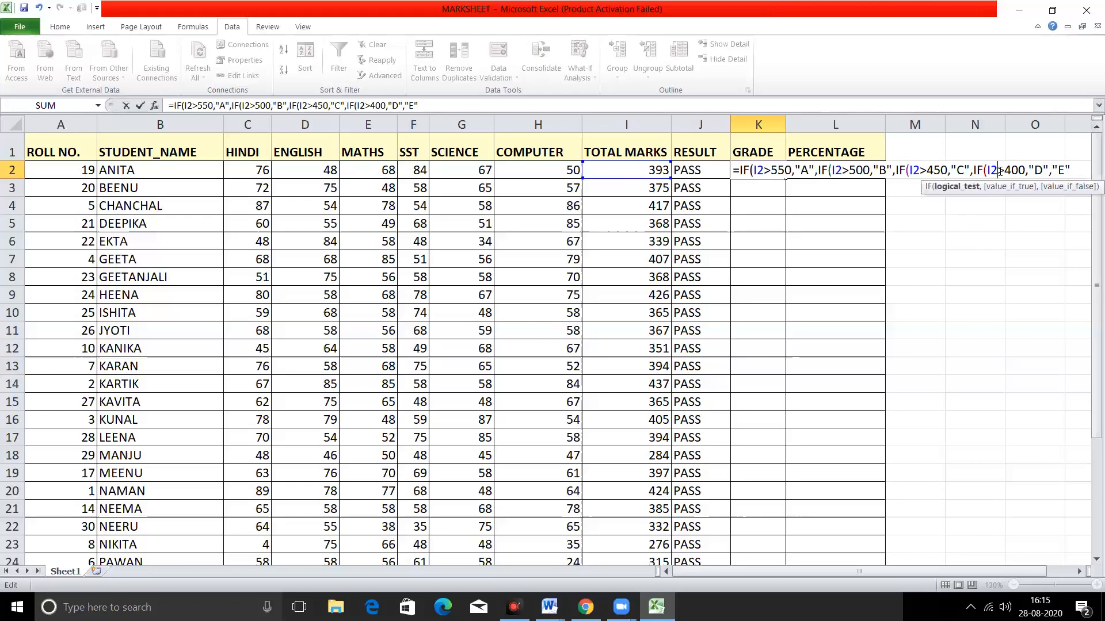
pyautogui.click(953, 191)
pyautogui.click(1017, 188)
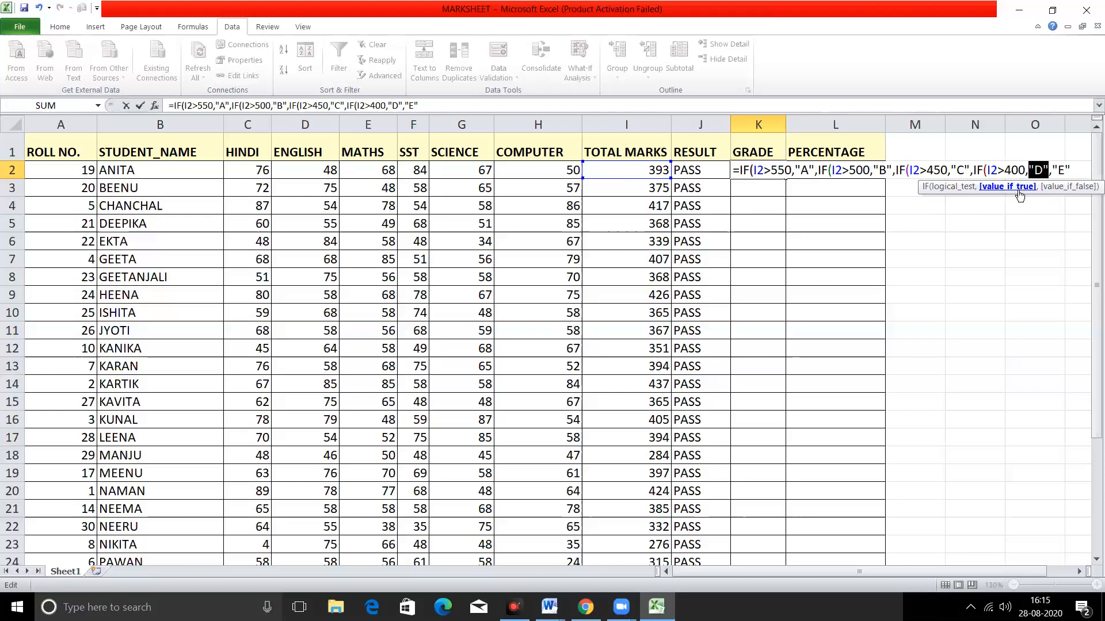
pyautogui.click(1011, 168)
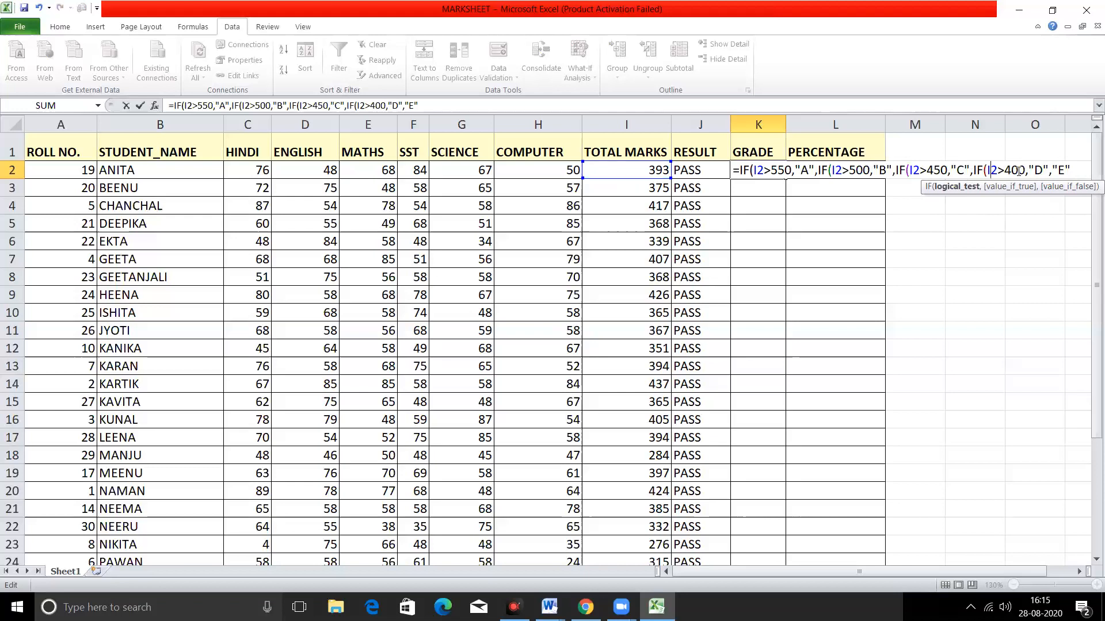
pyautogui.click(1049, 176)
pyautogui.click(1068, 175)
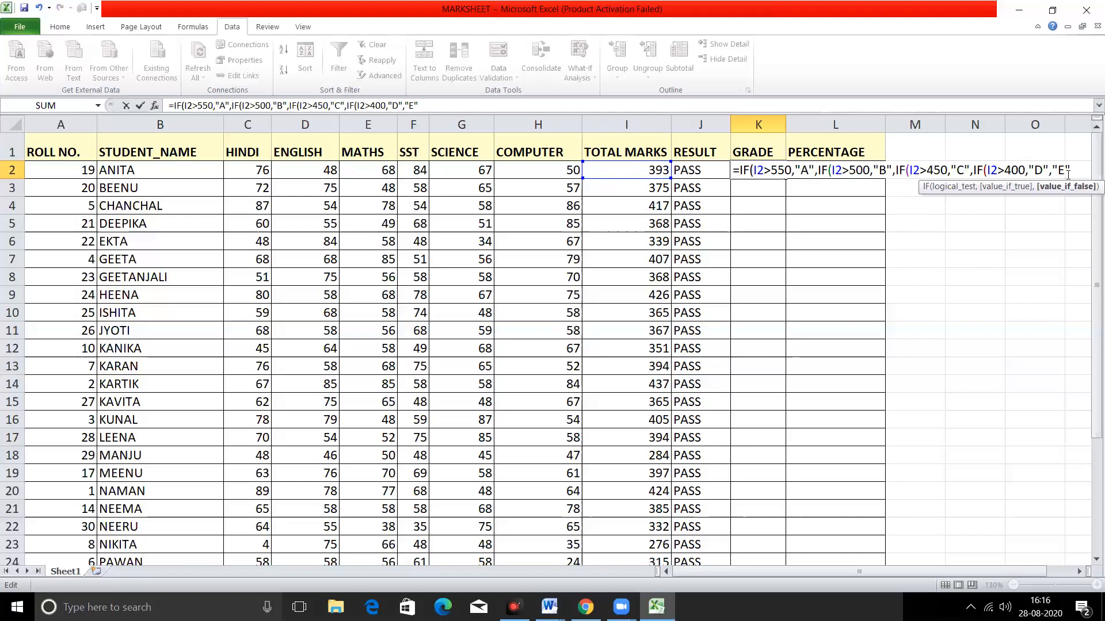
pyautogui.click(1072, 190)
pyautogui.click(1076, 169)
pyautogui.click(950, 187)
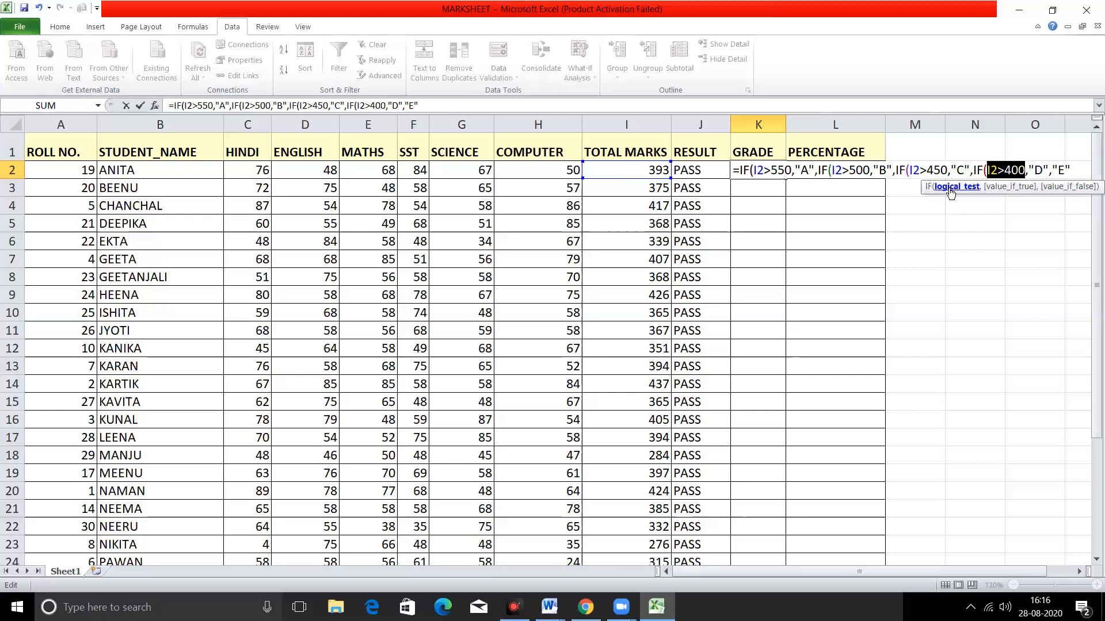
pyautogui.click(1001, 188)
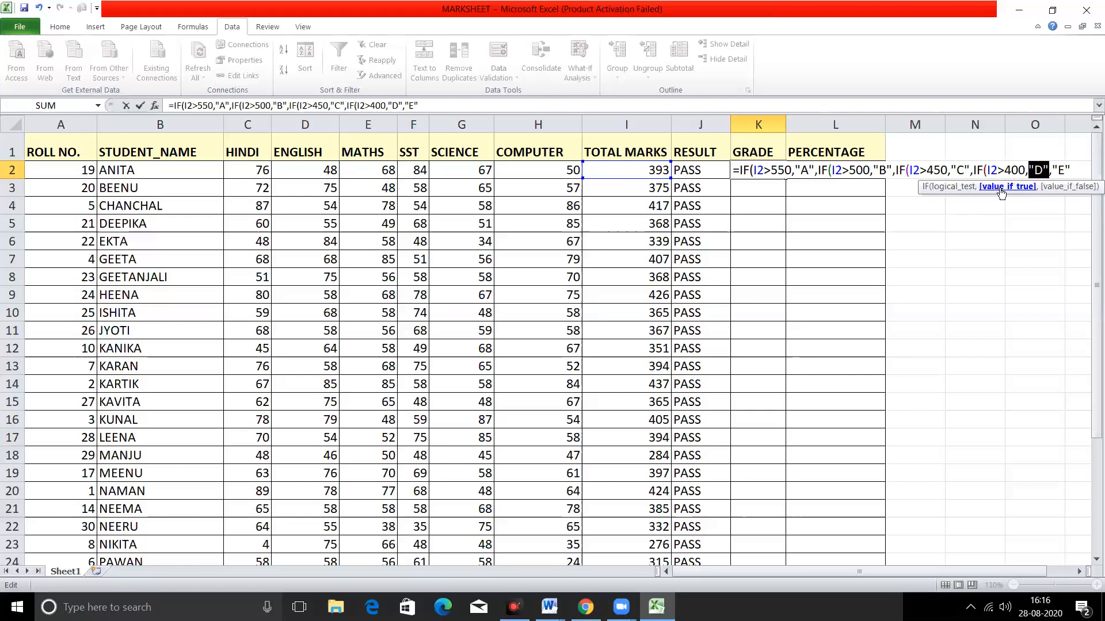
pyautogui.click(1054, 188)
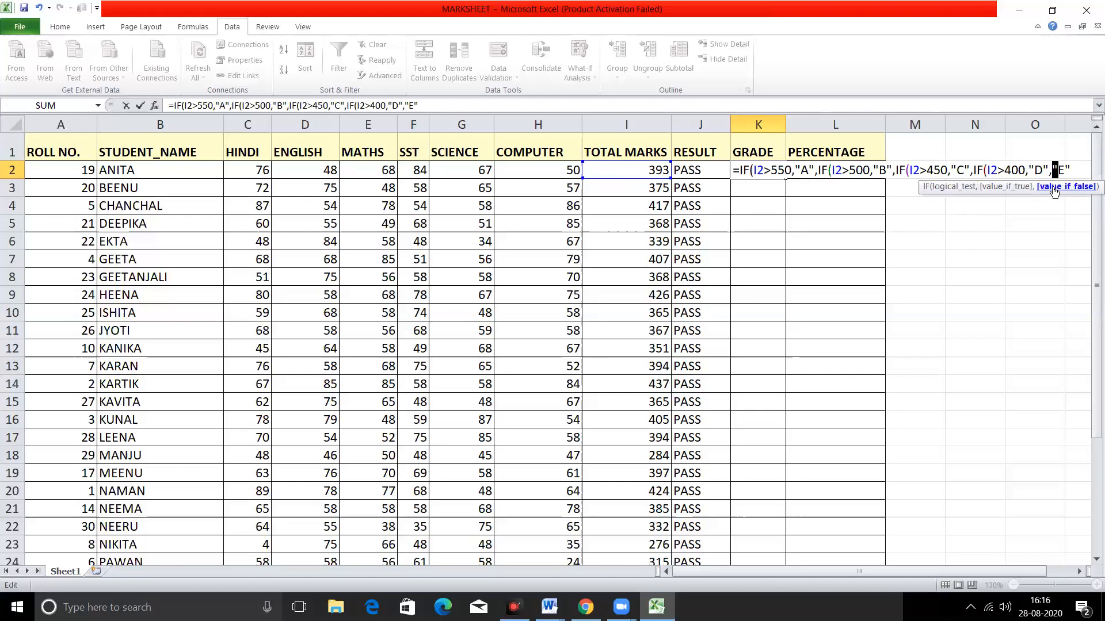
# Close all four nested IFs at the end of K2's grade formula and enter it
pyautogui.click(1077, 168)
pyautogui.write(')')
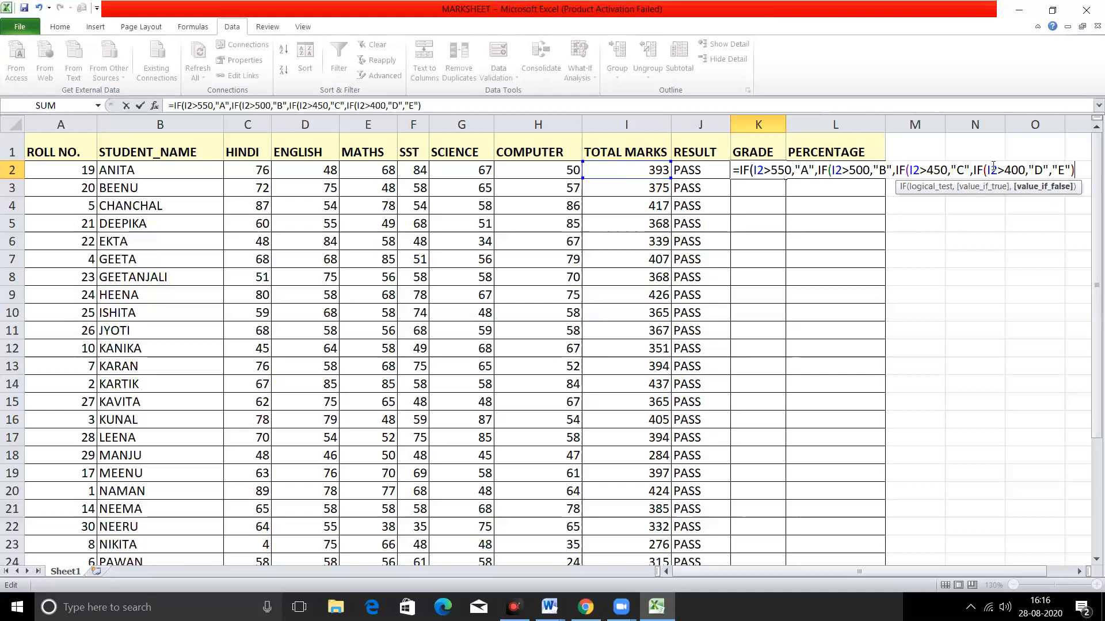
pyautogui.write(')))')
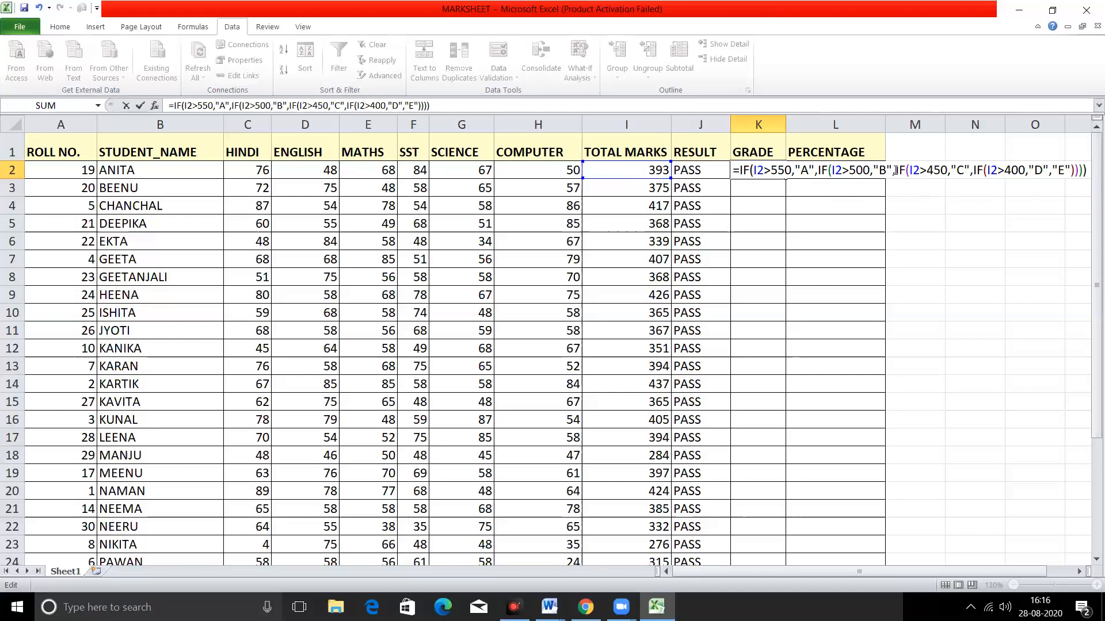
pyautogui.press('Return')
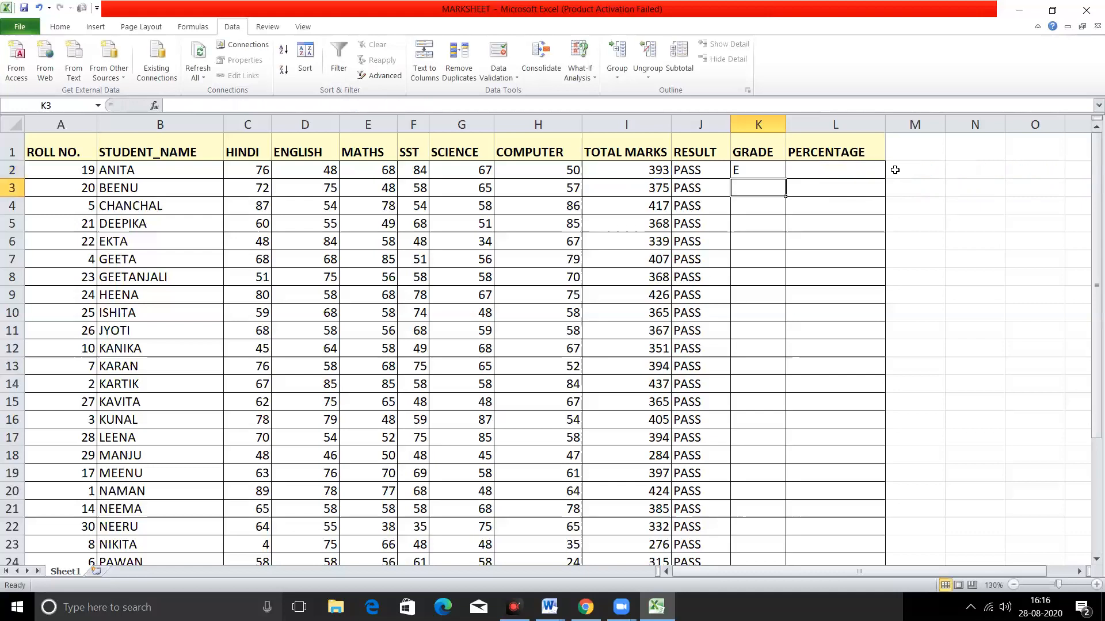
# Review the nested IF conditions in K2's grade formula, including the innermost test and its false value
pyautogui.click(751, 170)
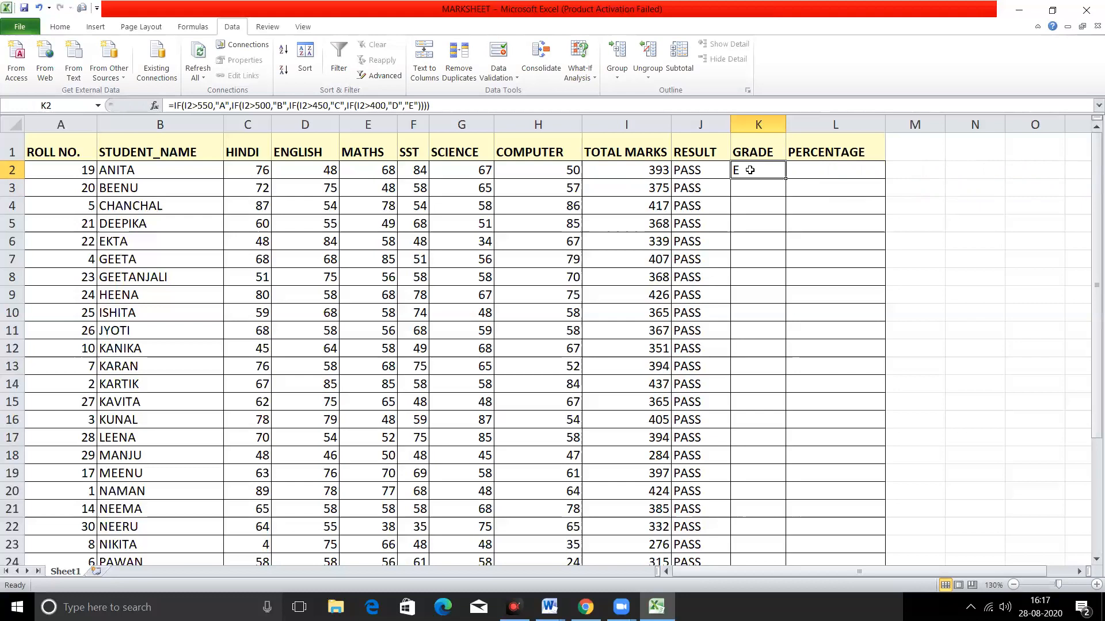
pyautogui.doubleClick(751, 171)
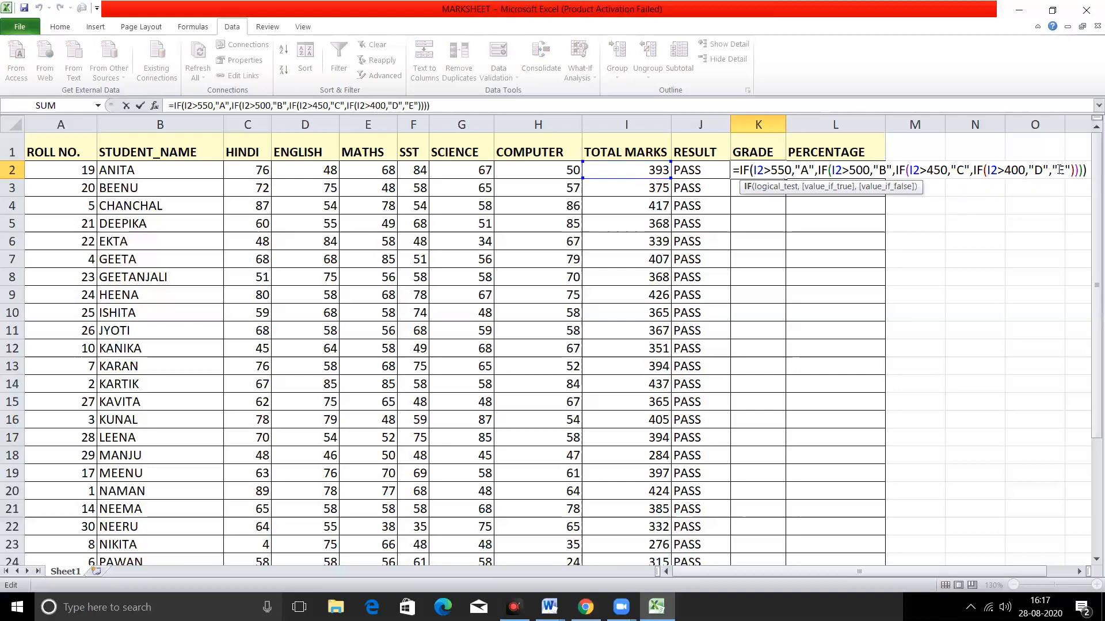
pyautogui.click(992, 169)
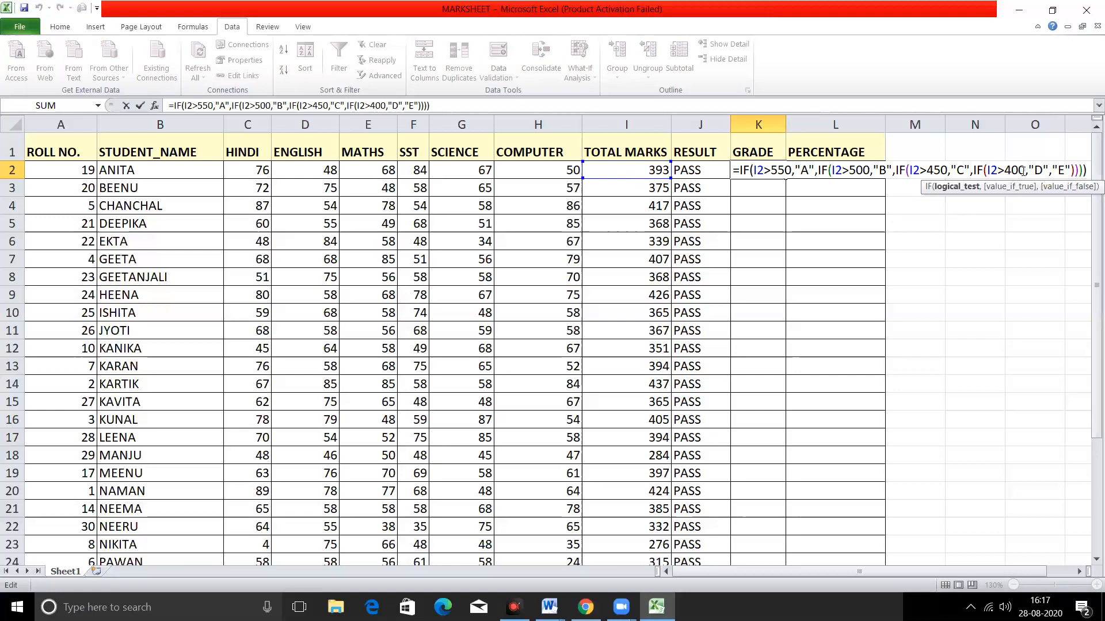
pyautogui.click(1067, 172)
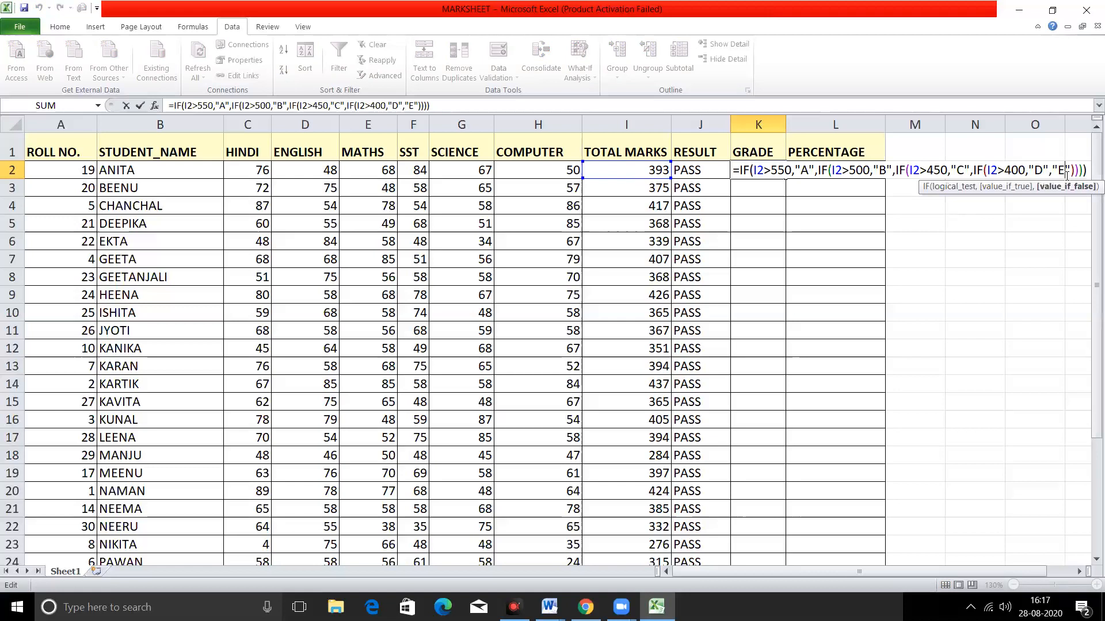
pyautogui.press('Return')
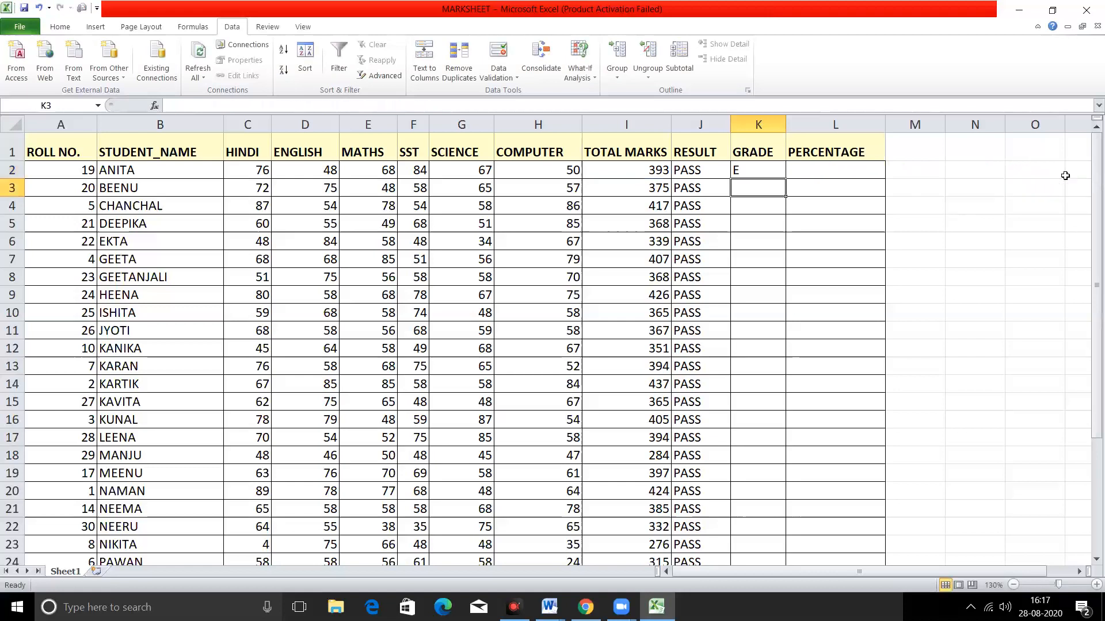
# Fill the grade formula from K2 down through K31
pyautogui.click(659, 170)
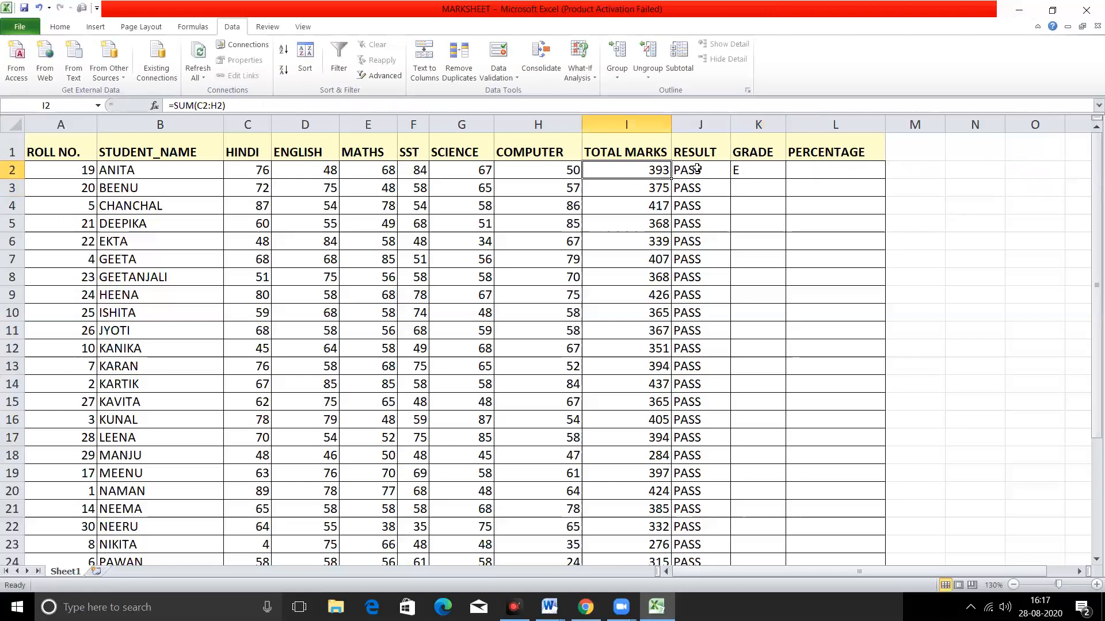
pyautogui.click(758, 173)
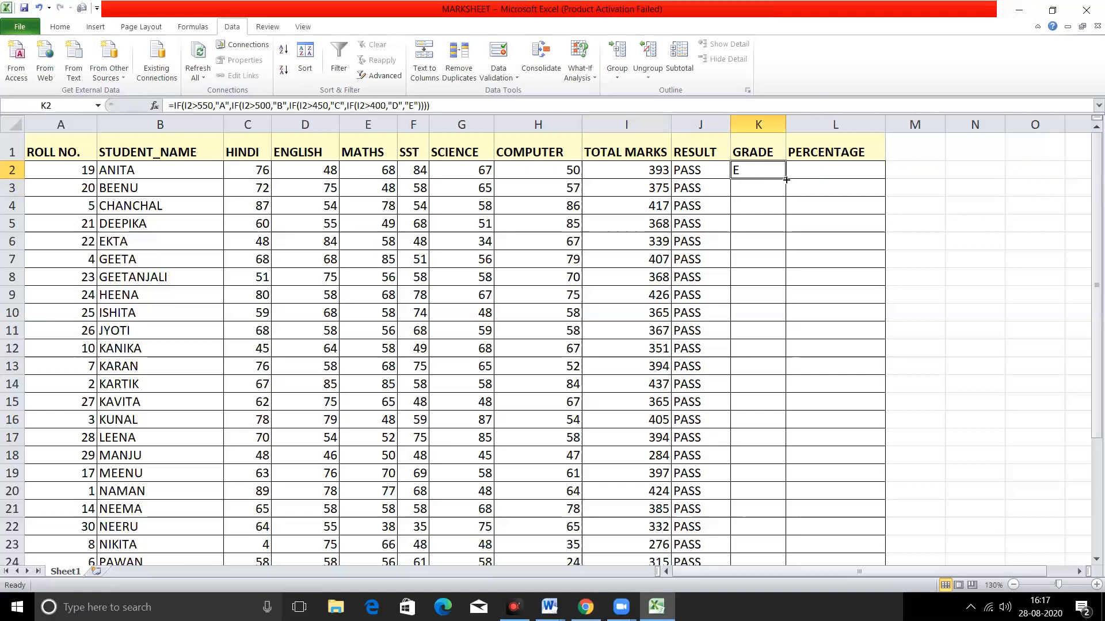
pyautogui.moveTo(786, 180); pyautogui.dragTo(751, 548)
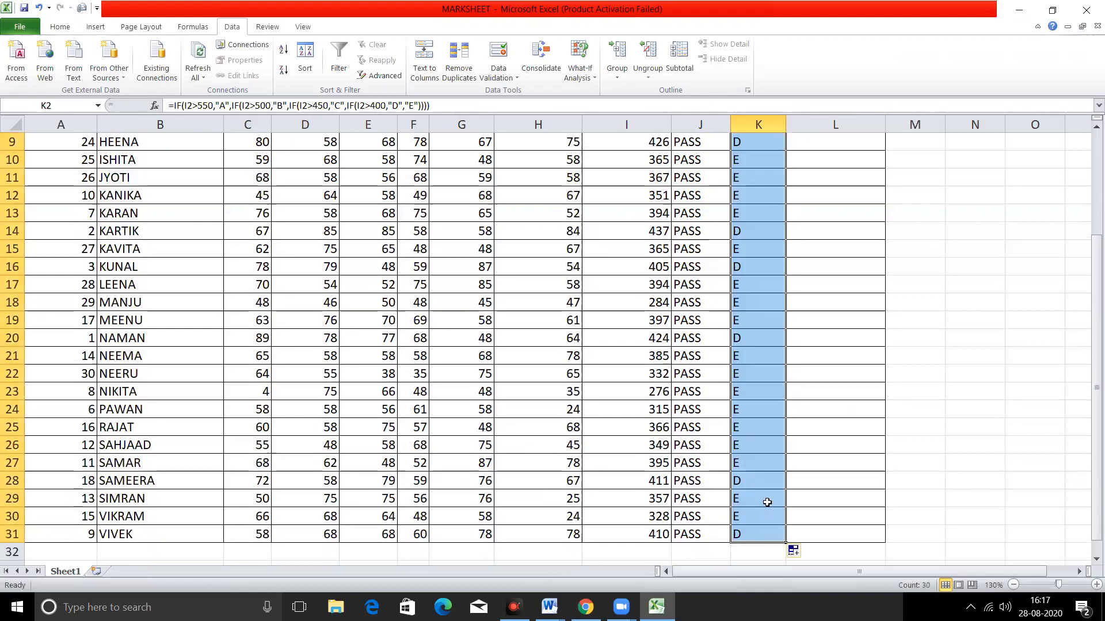
# Compare the grades in rows 29 and 31 with their total marks
pyautogui.click(765, 500)
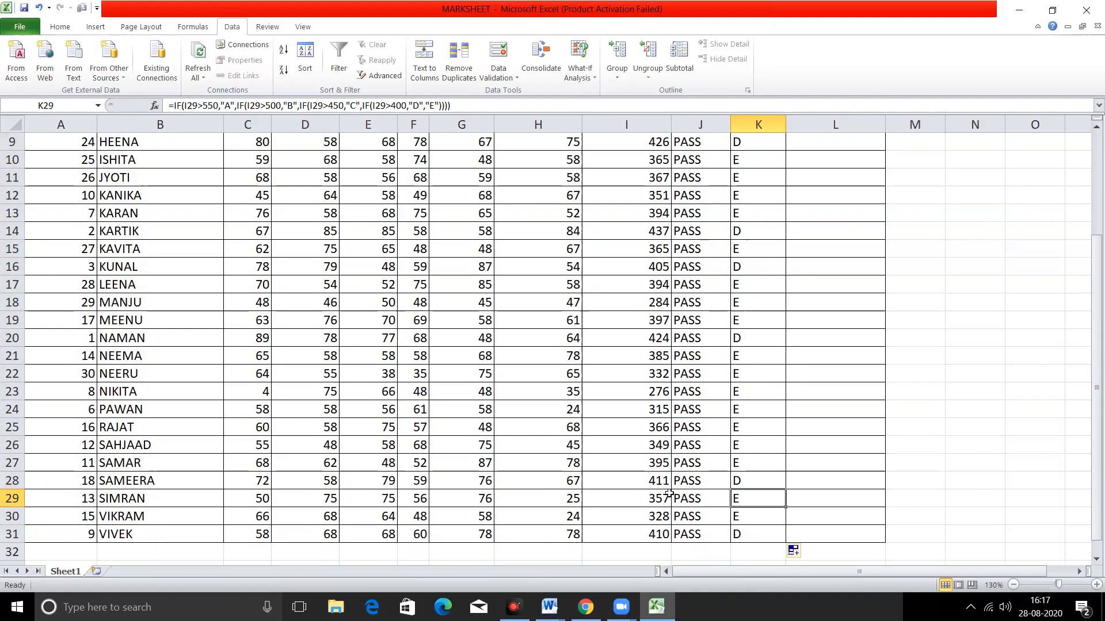
pyautogui.click(742, 533)
pyautogui.click(642, 534)
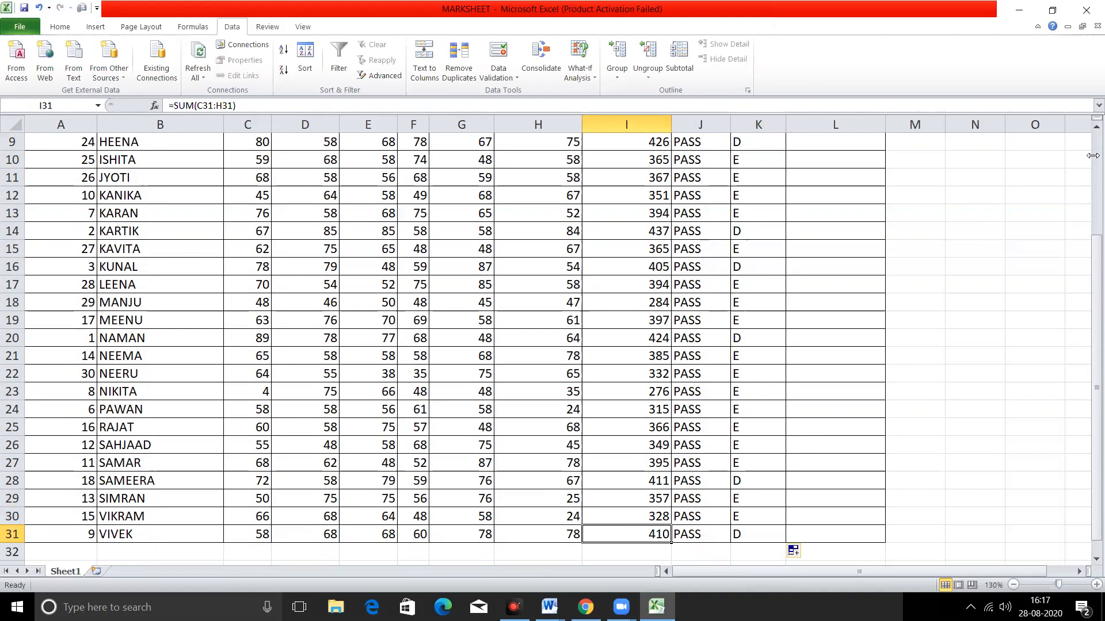
pyautogui.click(1096, 127)
pyautogui.click(1096, 127)
pyautogui.click(1089, 129)
pyautogui.click(1089, 129)
pyautogui.click(1089, 129)
pyautogui.click(1089, 128)
pyautogui.click(1088, 129)
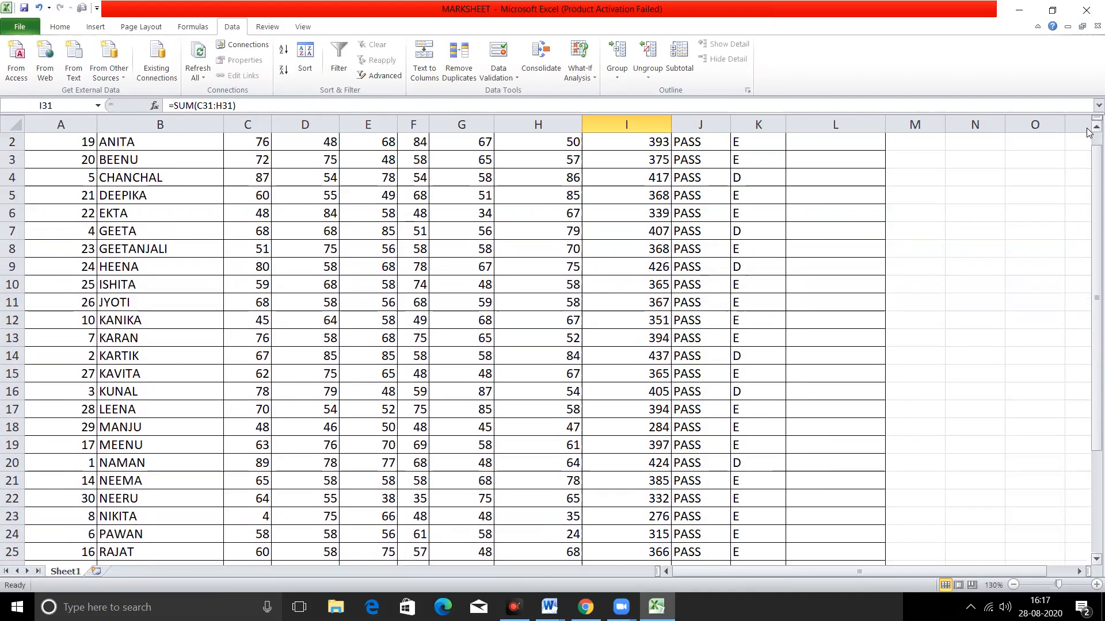
pyautogui.click(1089, 133)
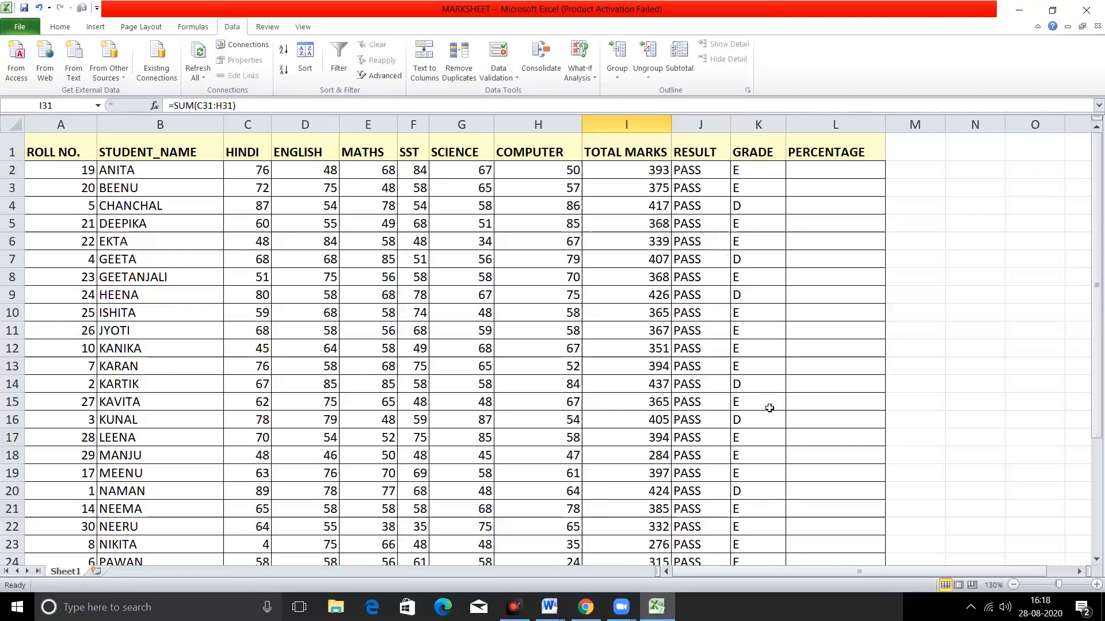
# Lower the first two thresholds in K2's nested IF to 500 for grade A and 450 for grade B
pyautogui.doubleClick(761, 169)
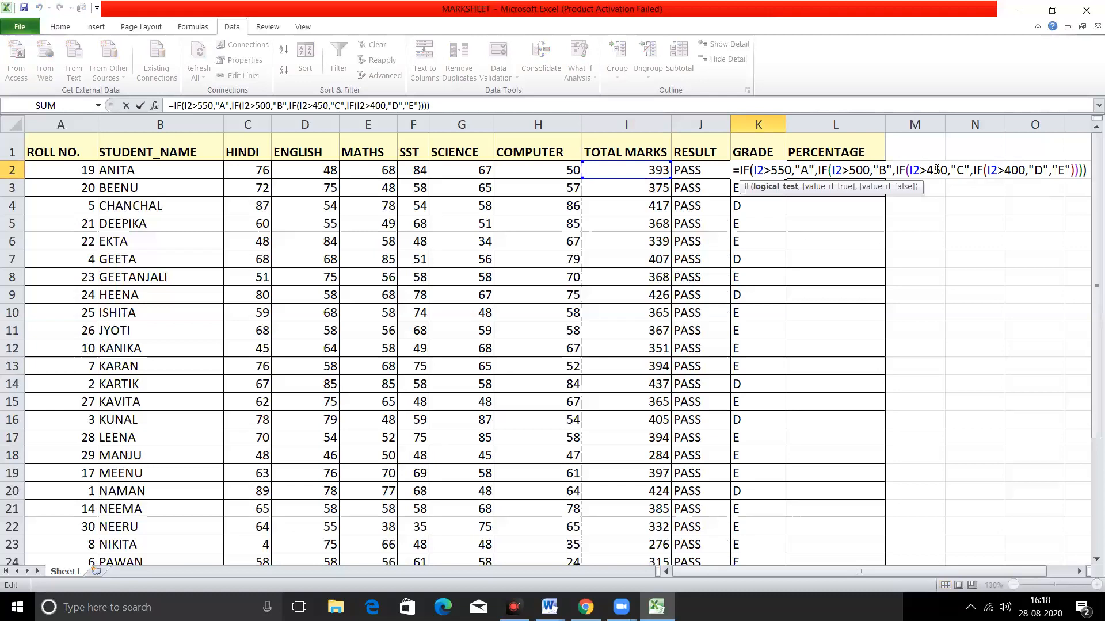
pyautogui.click(783, 170)
pyautogui.press('BackSpace')
pyautogui.write('0')
pyautogui.click(856, 170)
pyautogui.press('BackSpace')
pyautogui.write('4')
pyautogui.press('Delete')
pyautogui.write('5')
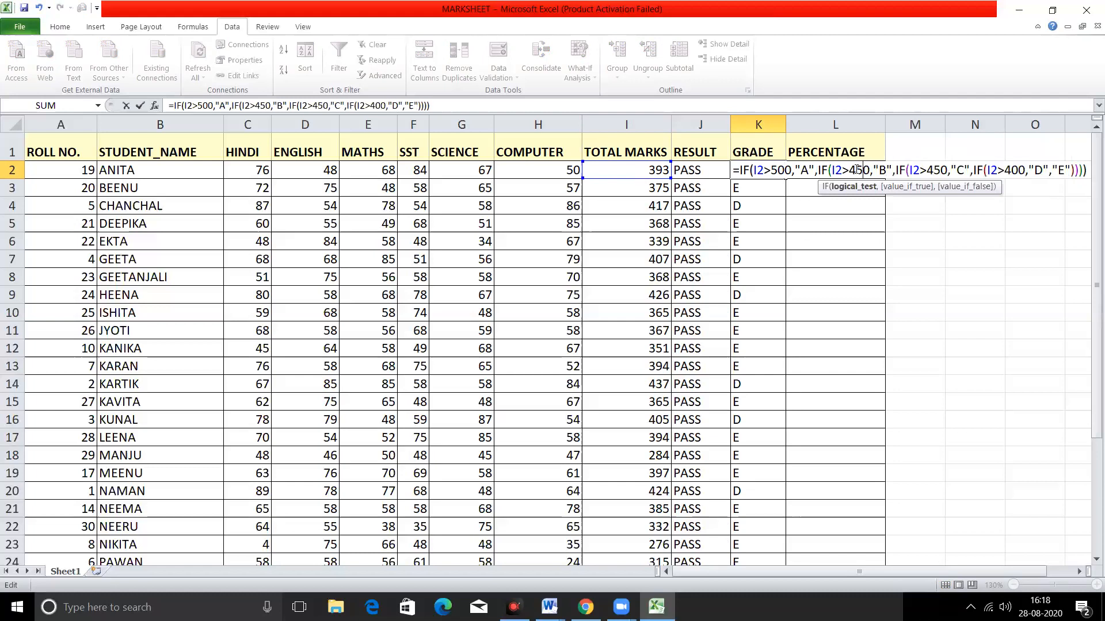
# Lower the remaining thresholds in K2's nested IF to 400 for grade C and 350 for grade D, and enter the formula
pyautogui.click(940, 169)
pyautogui.press('BackSpace')
pyautogui.write('0')
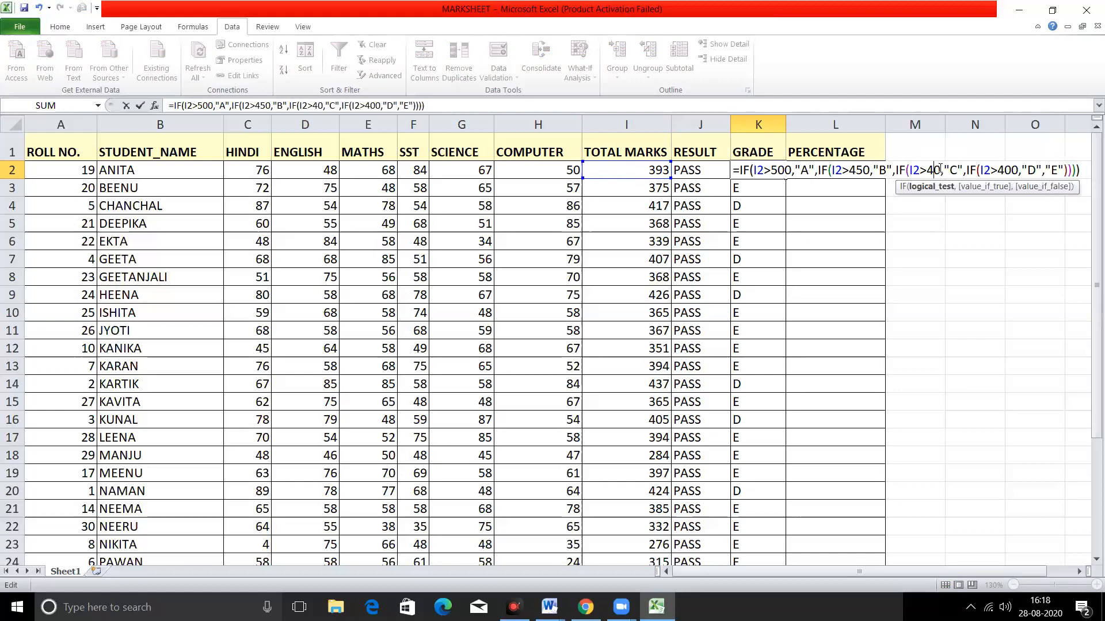
pyautogui.click(1019, 170)
pyautogui.press('BackSpace')
pyautogui.press('BackSpace')
pyautogui.write('35')
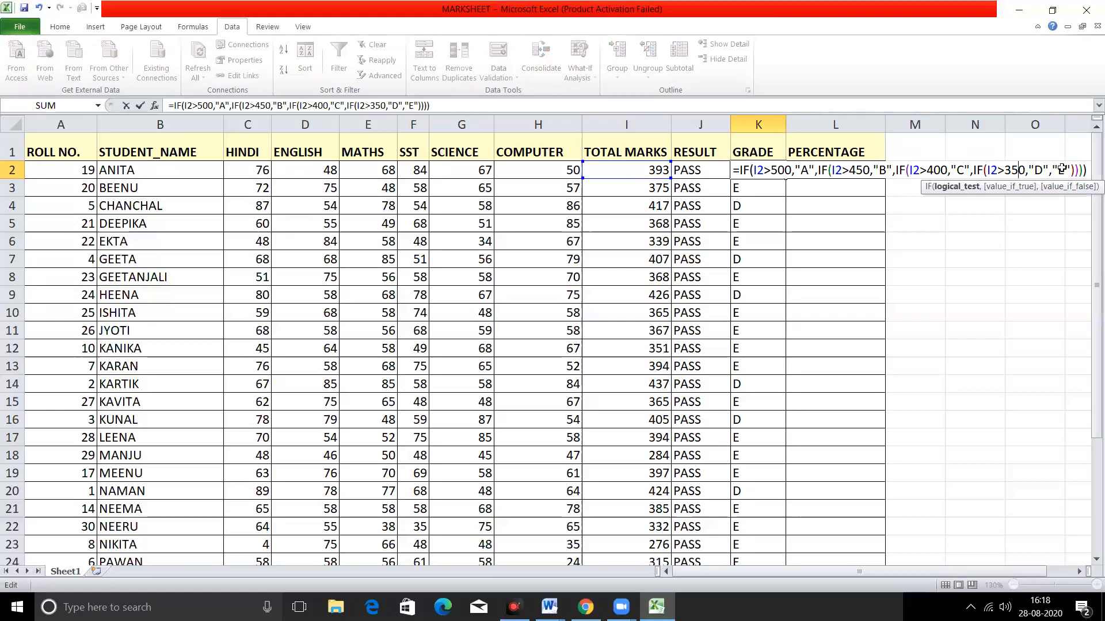
pyautogui.press('Return')
# Fill the revised grade formula from K2 down through K31 and check the grades in rows 20 and 6
pyautogui.click(758, 174)
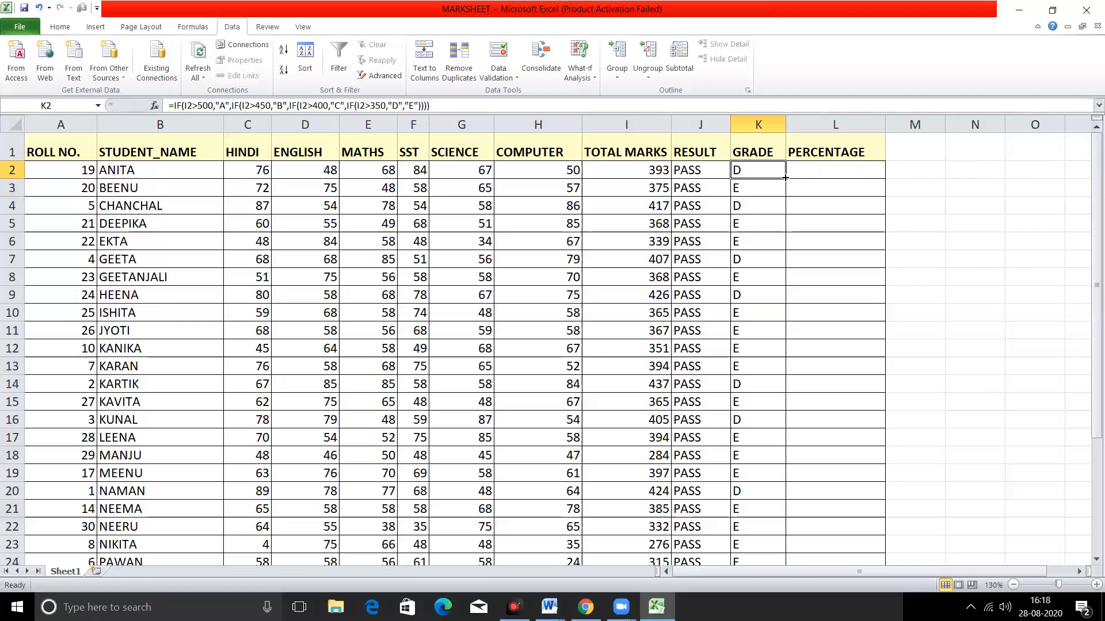
pyautogui.moveTo(785, 178); pyautogui.dragTo(780, 546)
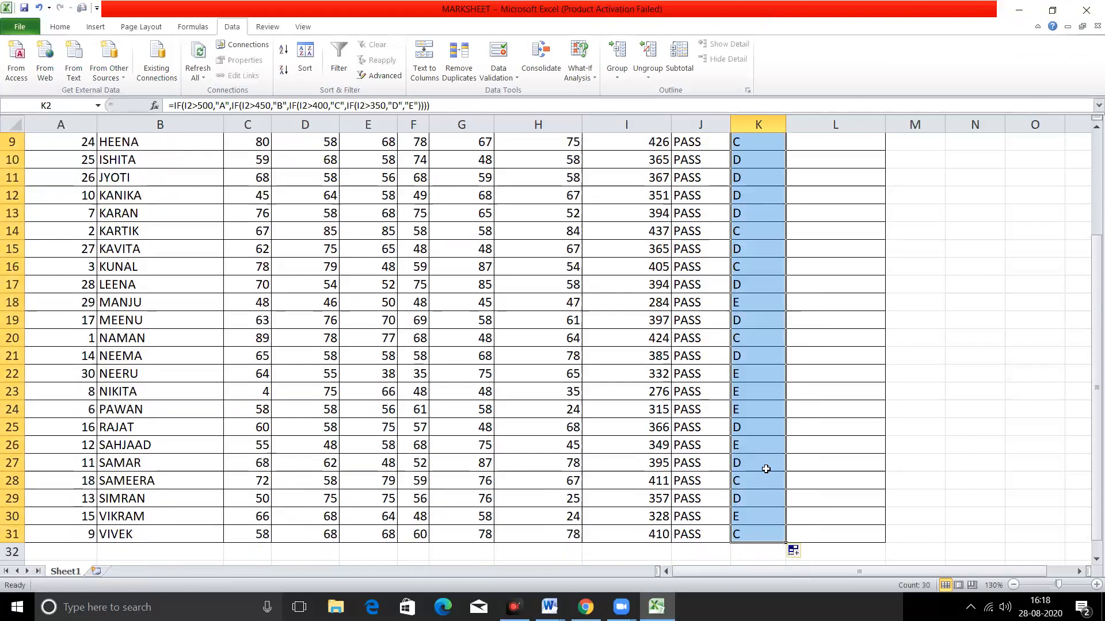
pyautogui.click(746, 337)
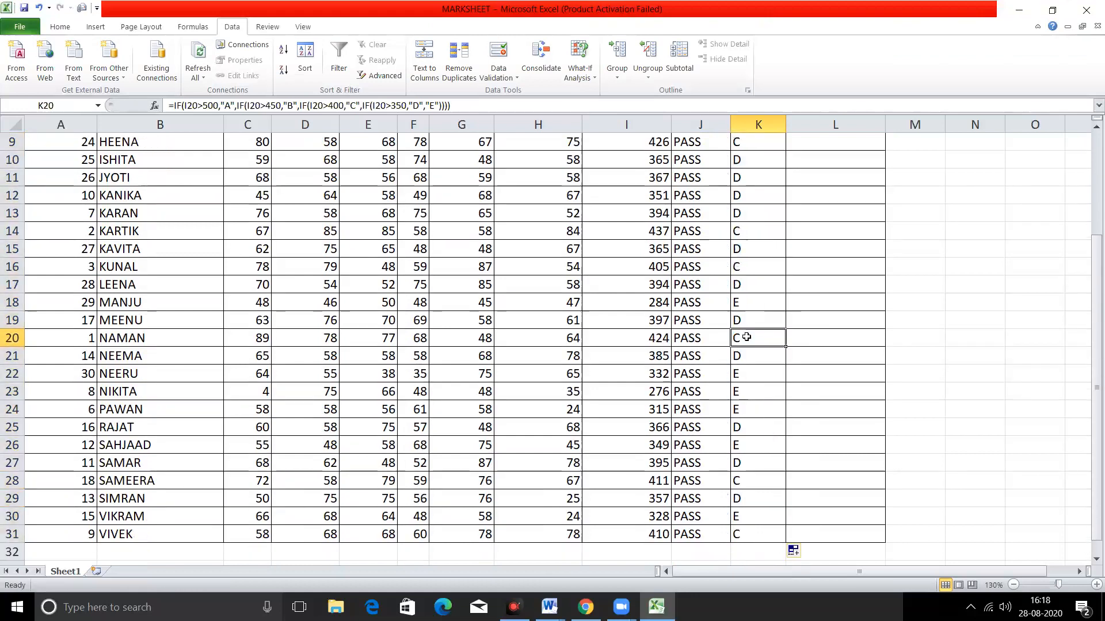
pyautogui.click(627, 342)
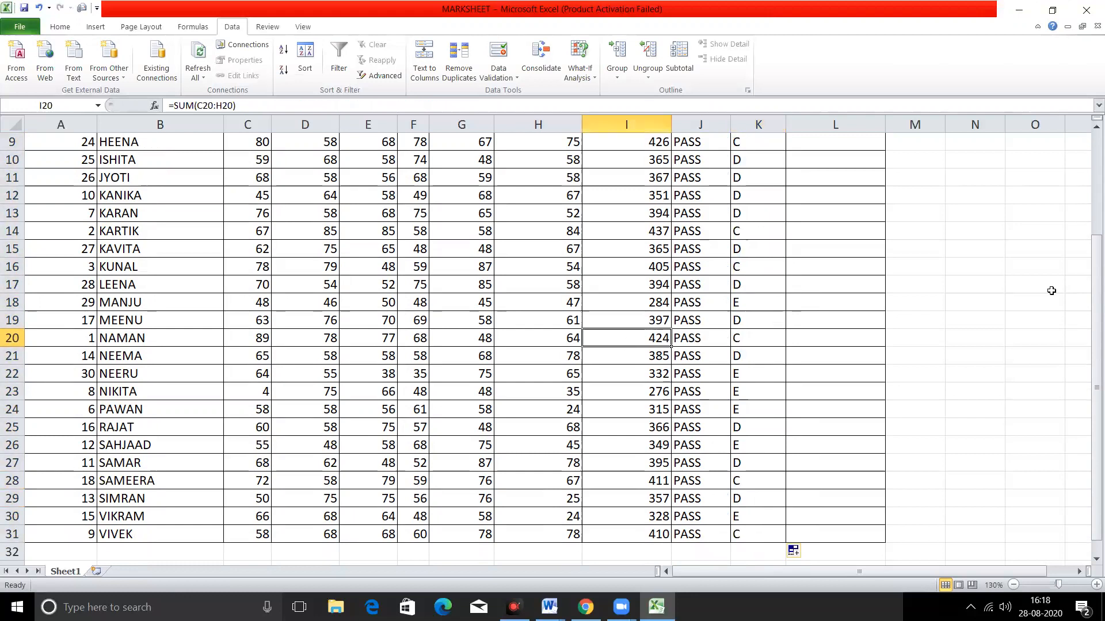
pyautogui.scroll(3, 1088, 183)
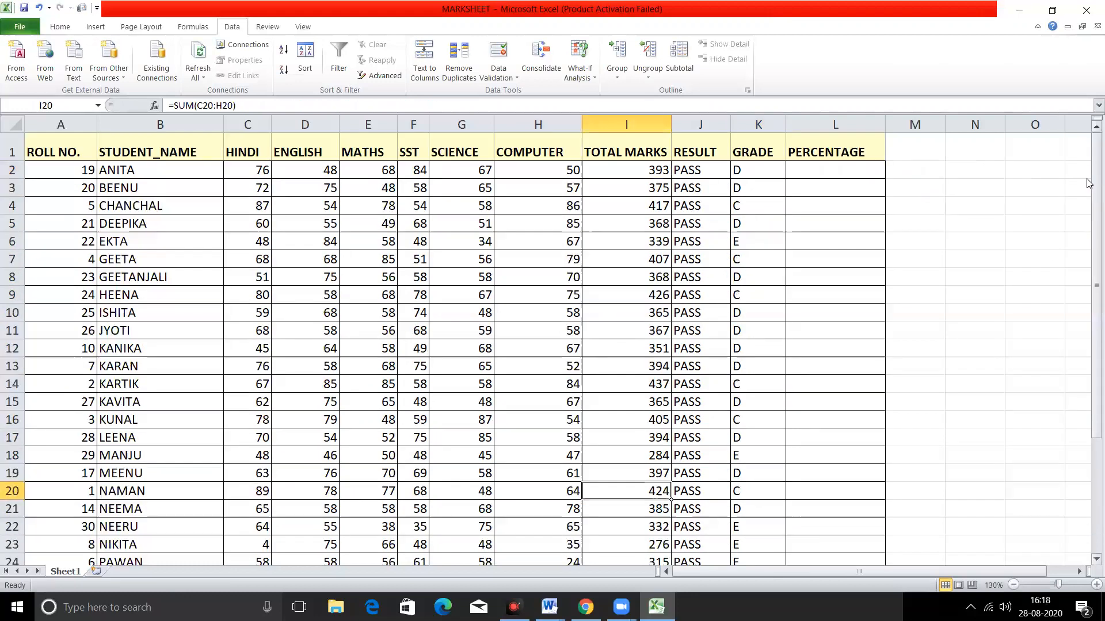
pyautogui.click(743, 247)
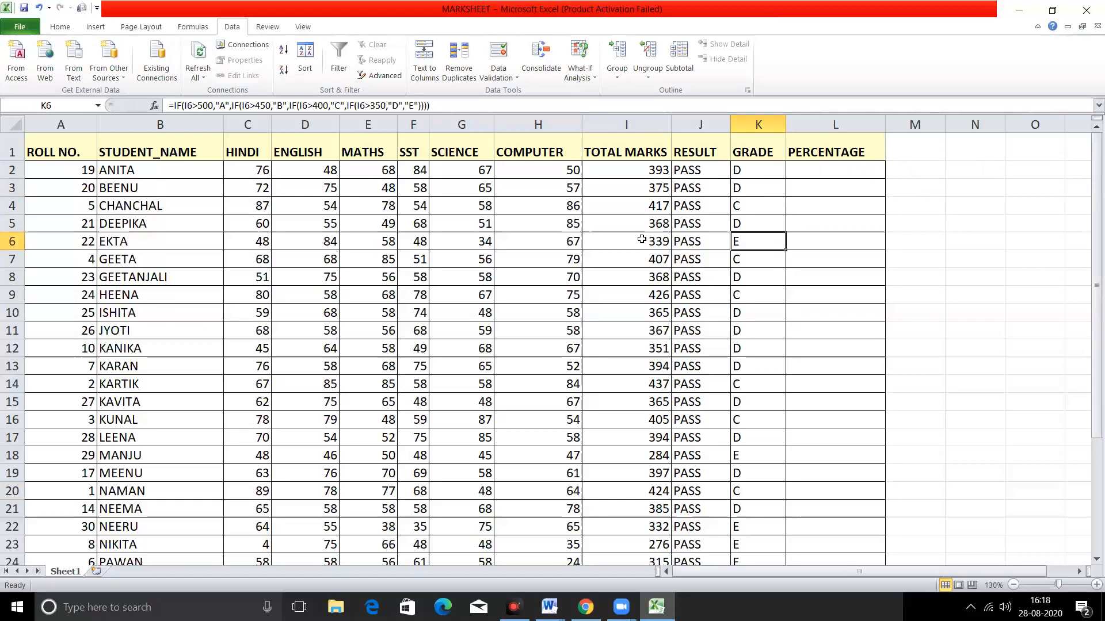
# Examine the nested IF in K2 alongside the simple IF in the RESULT column and the total in I2
pyautogui.click(754, 171)
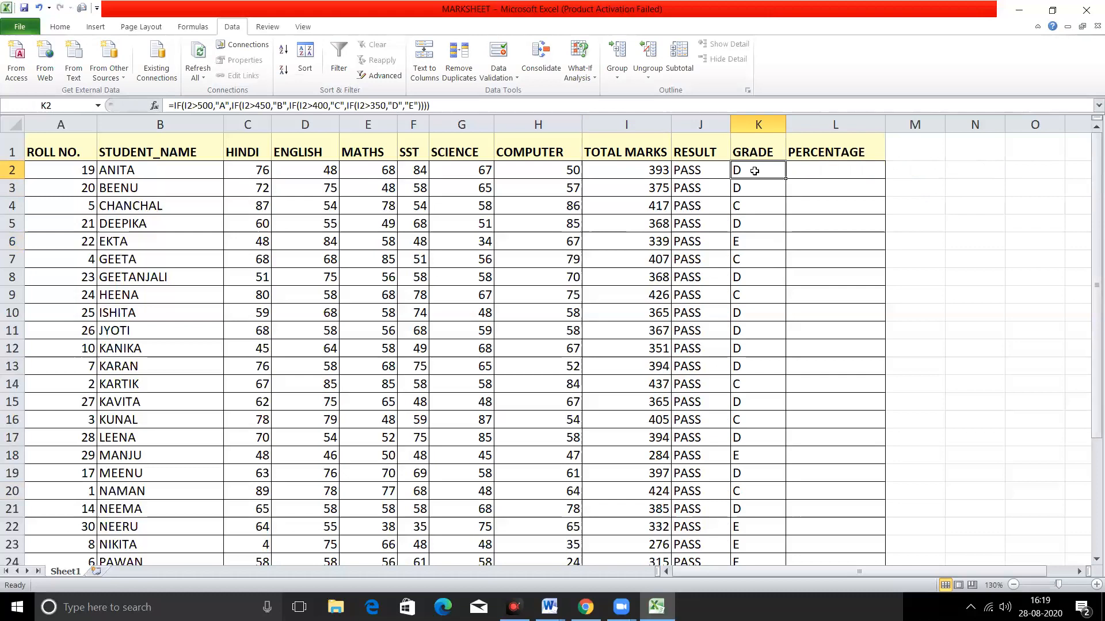
pyautogui.doubleClick(754, 171)
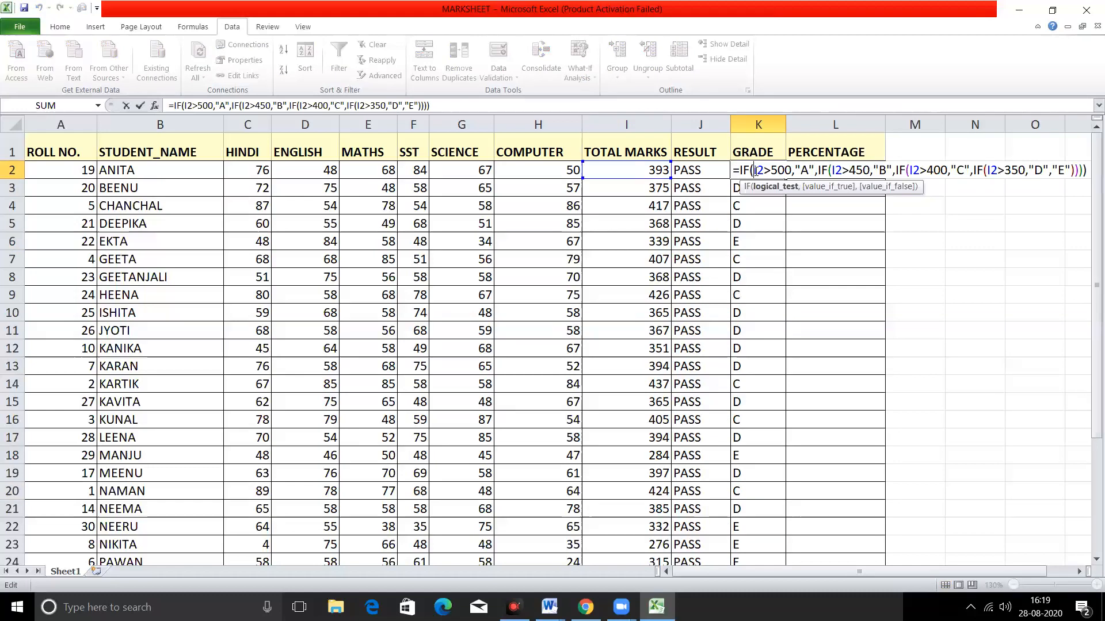
pyautogui.press('Return')
pyautogui.click(686, 200)
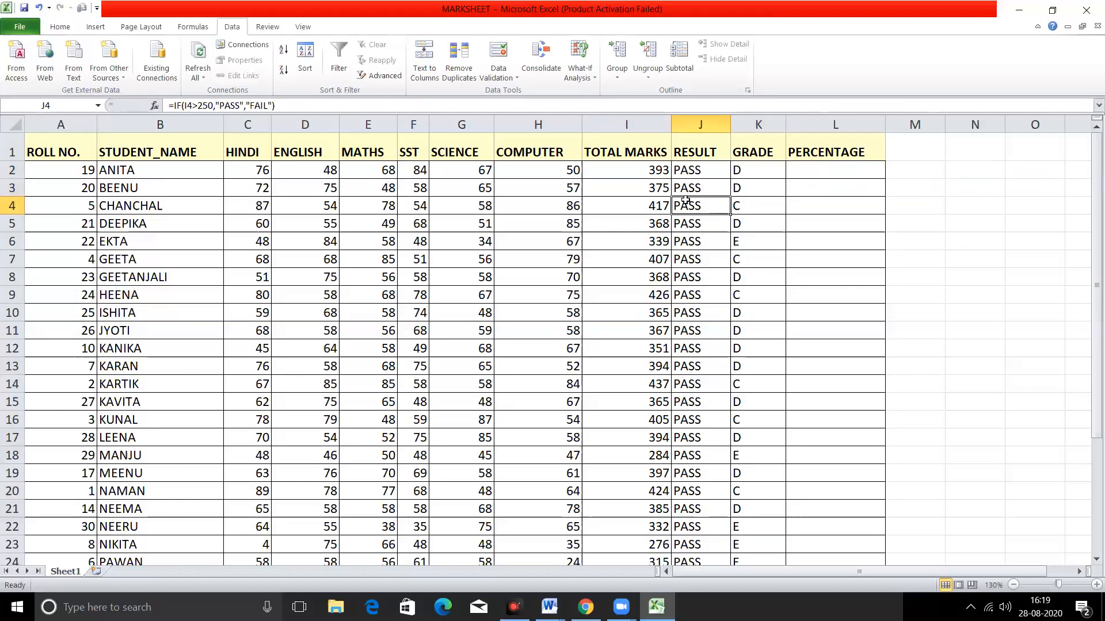
pyautogui.click(760, 175)
pyautogui.doubleClick(760, 175)
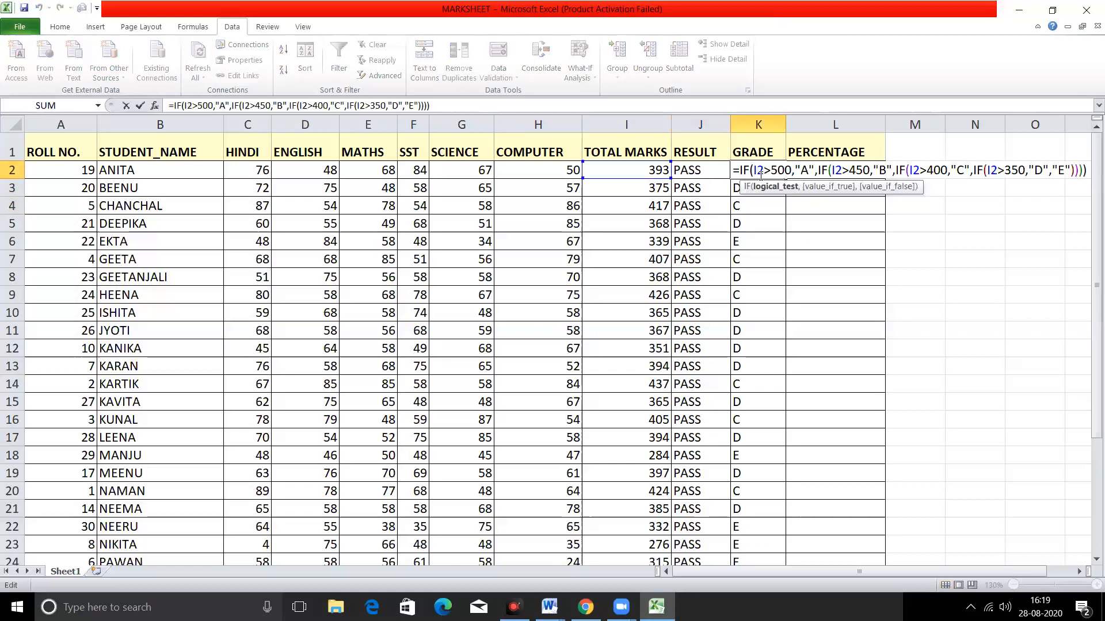
pyautogui.click(708, 171)
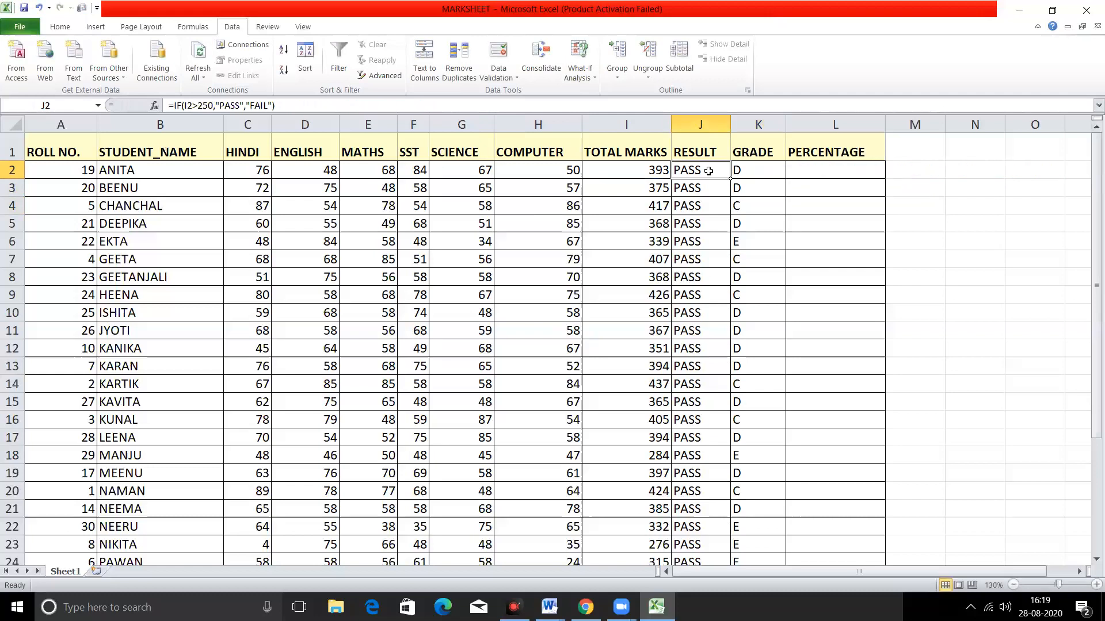
pyautogui.click(645, 167)
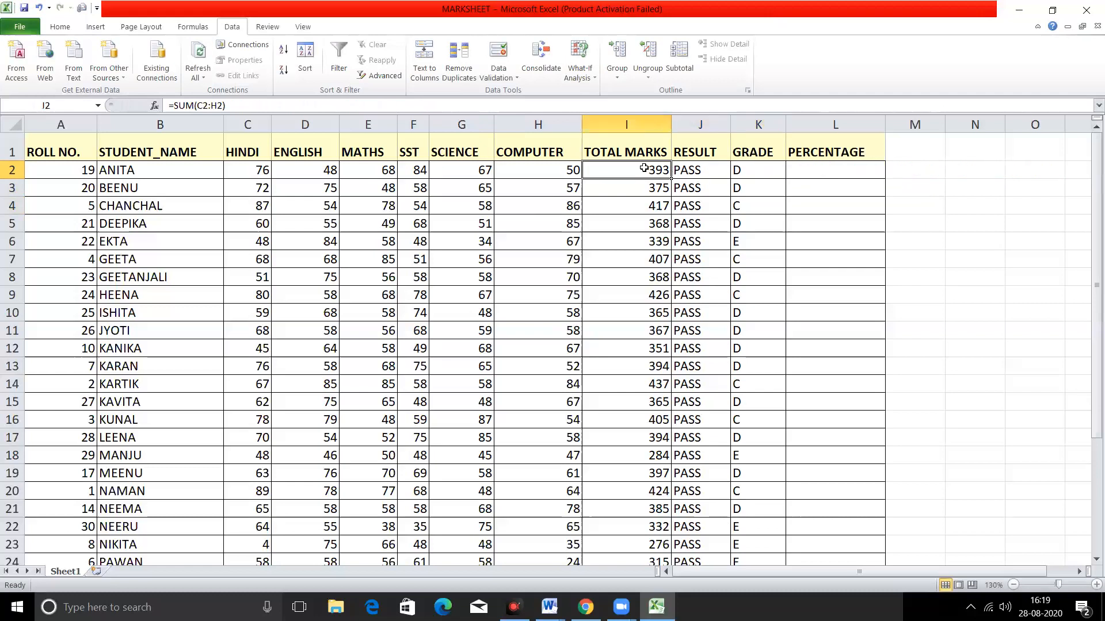
pyautogui.click(688, 170)
pyautogui.click(741, 170)
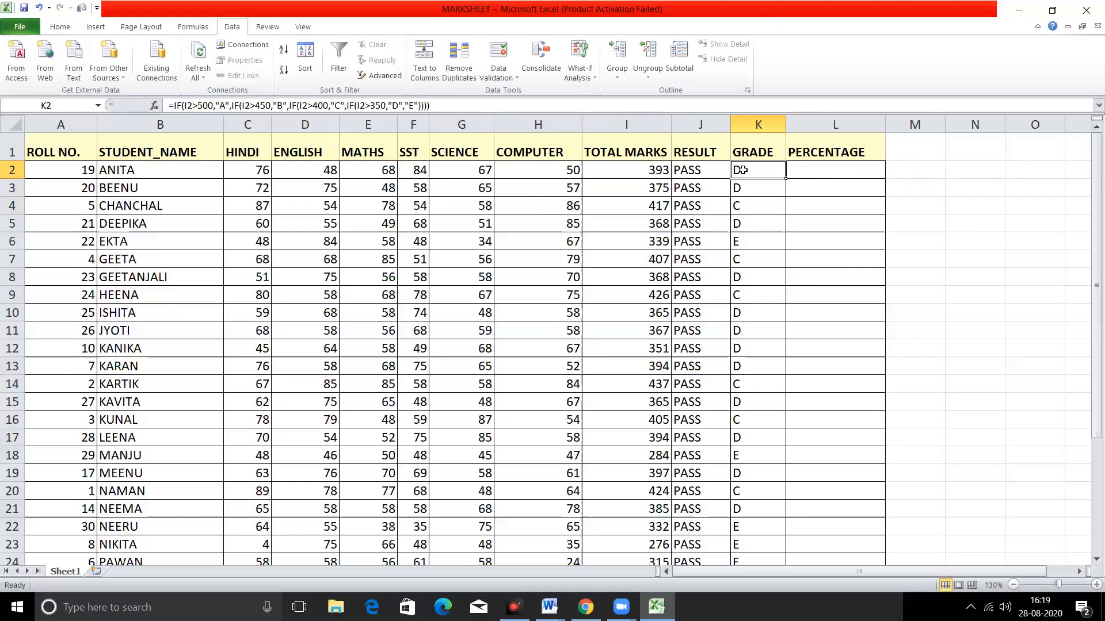
# Enter the percentage formula =I2/600*100 in L2
pyautogui.click(797, 171)
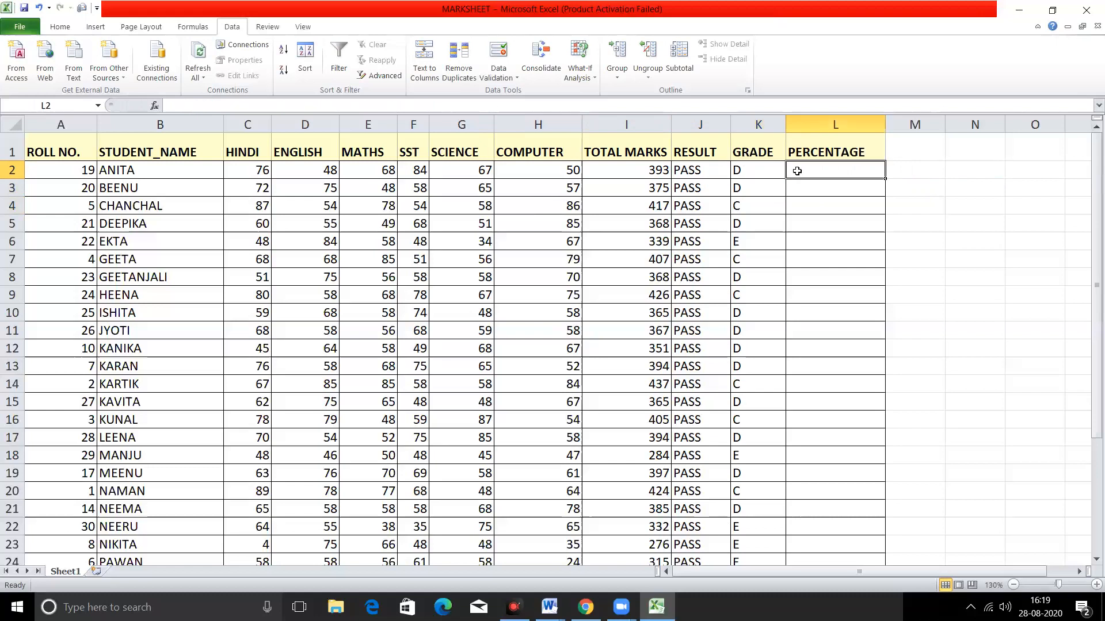
pyautogui.write('=')
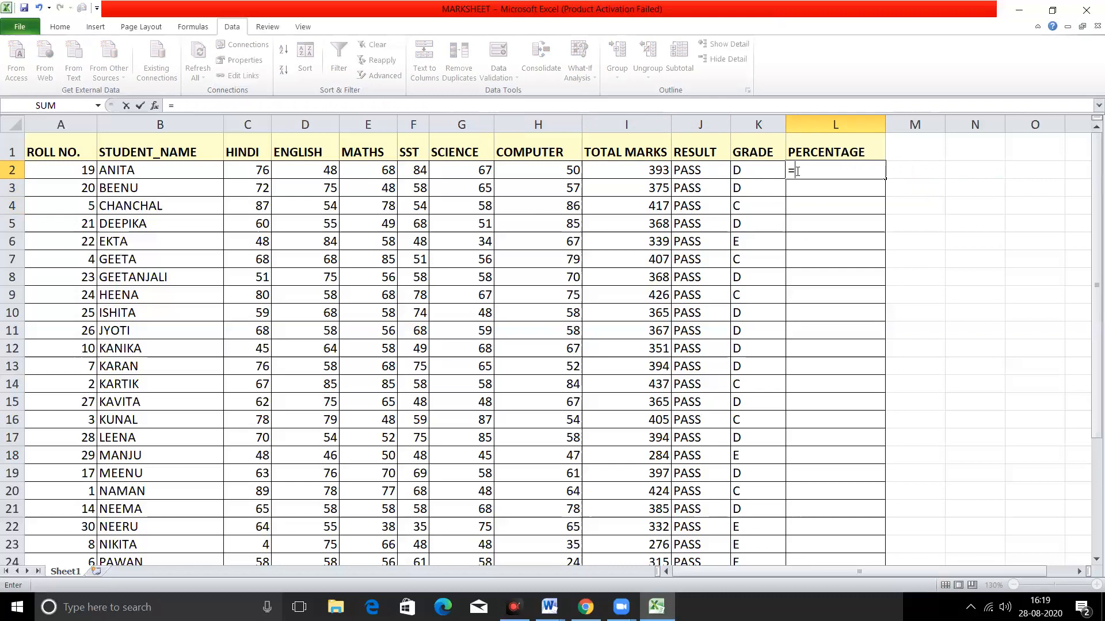
pyautogui.click(655, 170)
pyautogui.write('/')
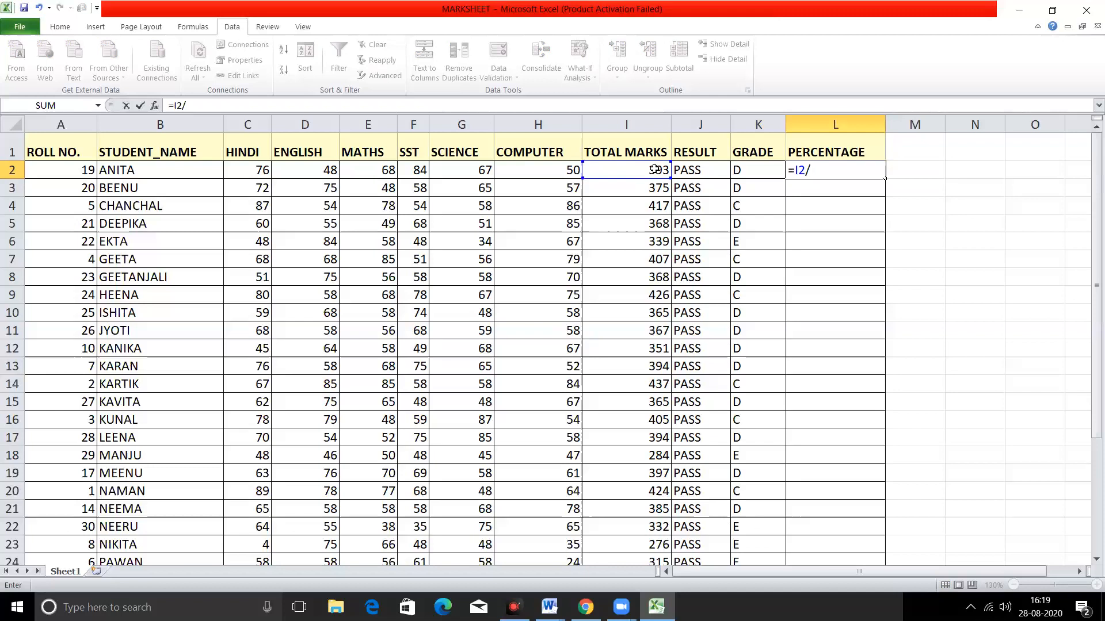
pyautogui.write('600*100')
pyautogui.press('Return')
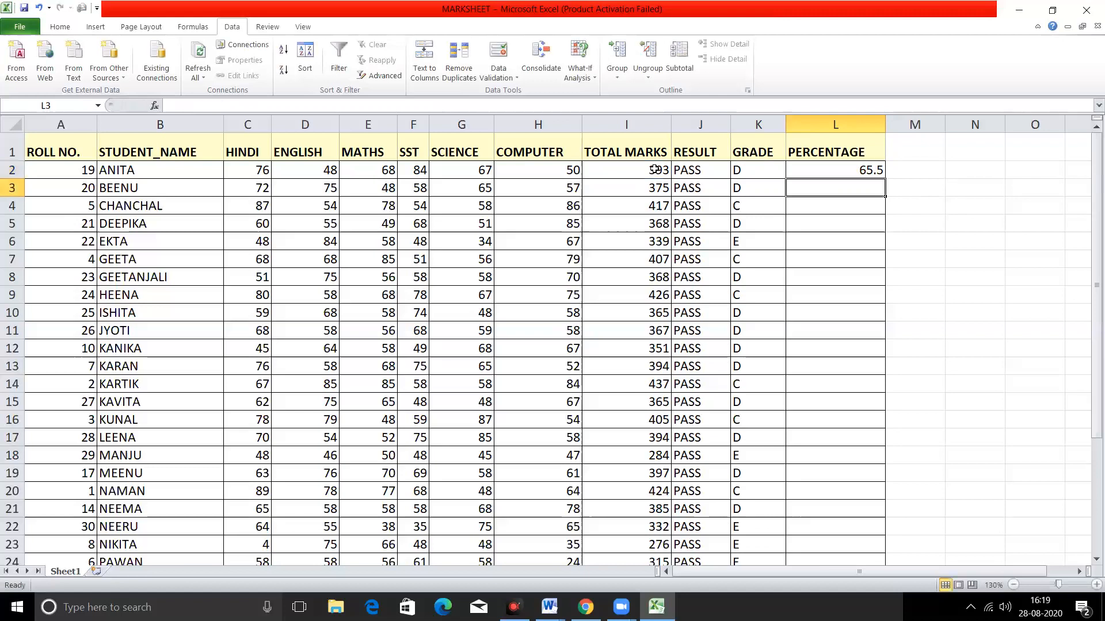
# Review how L2's percentage formula uses the total marks in I2
pyautogui.click(823, 169)
pyautogui.doubleClick(822, 168)
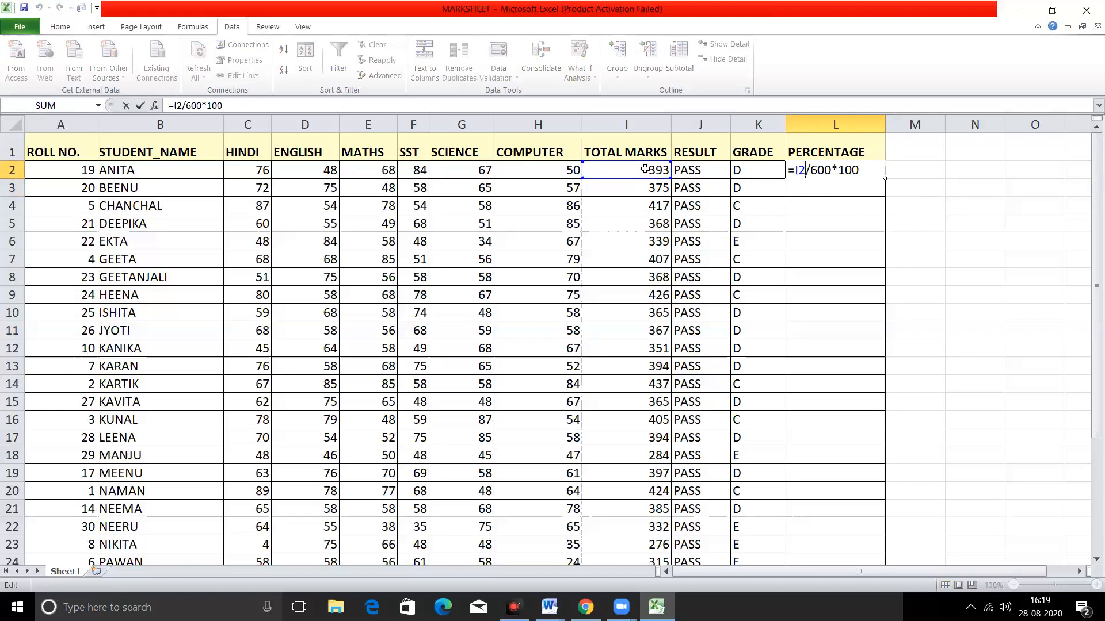
pyautogui.press('Return')
pyautogui.click(838, 172)
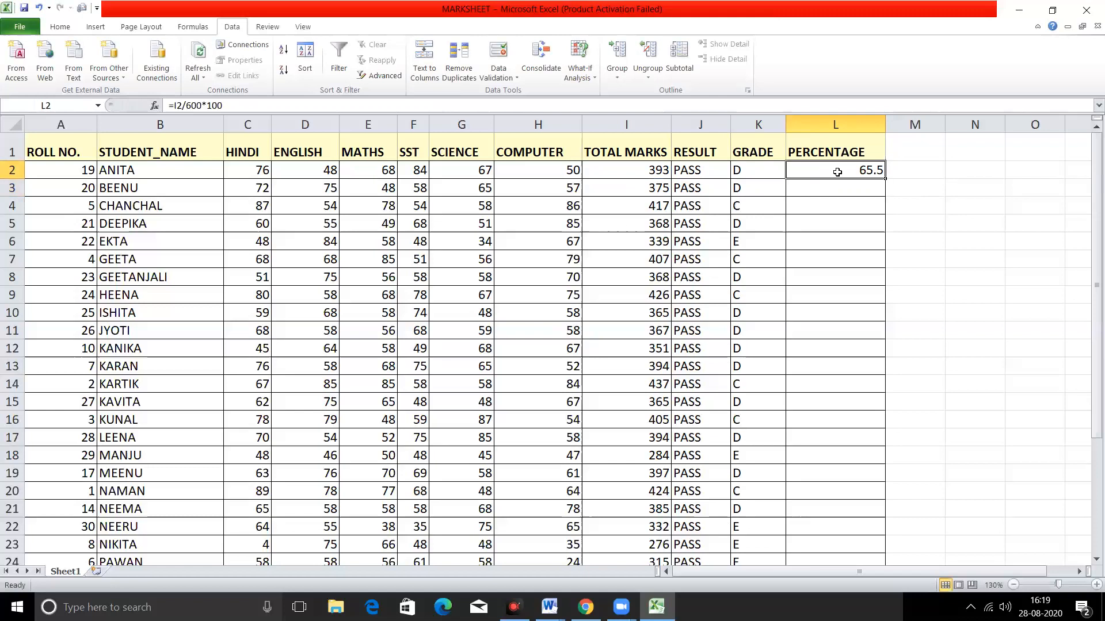
# Fill the percentage formula from L2 down through L31 and check the resulting column
pyautogui.moveTo(884, 179); pyautogui.dragTo(883, 179)
pyautogui.moveTo(876, 272); pyautogui.dragTo(867, 541)
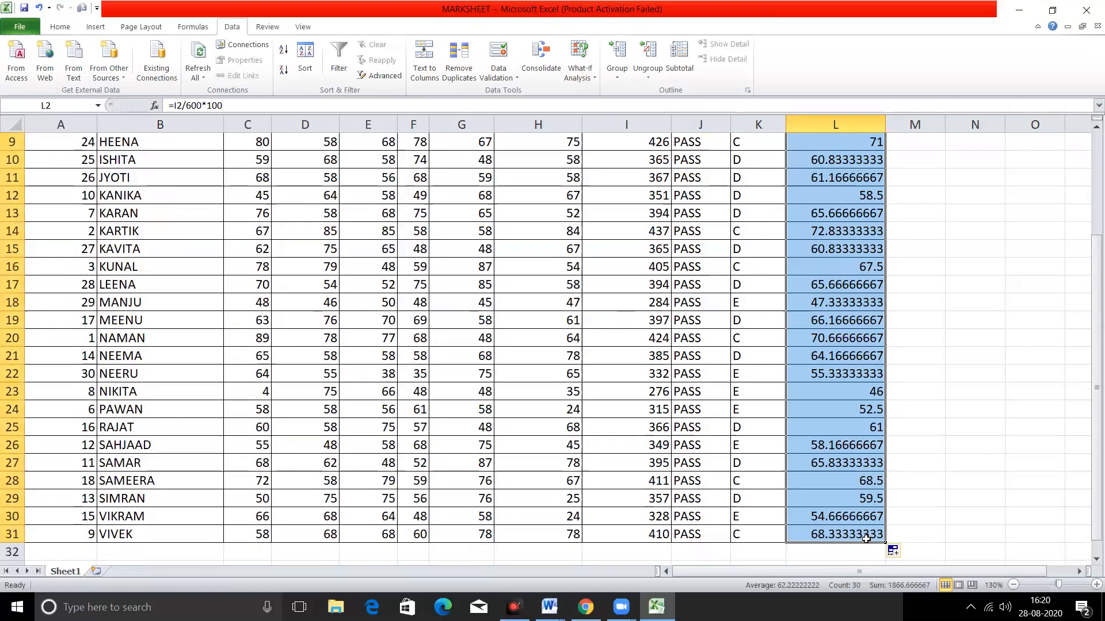
pyautogui.click(970, 410)
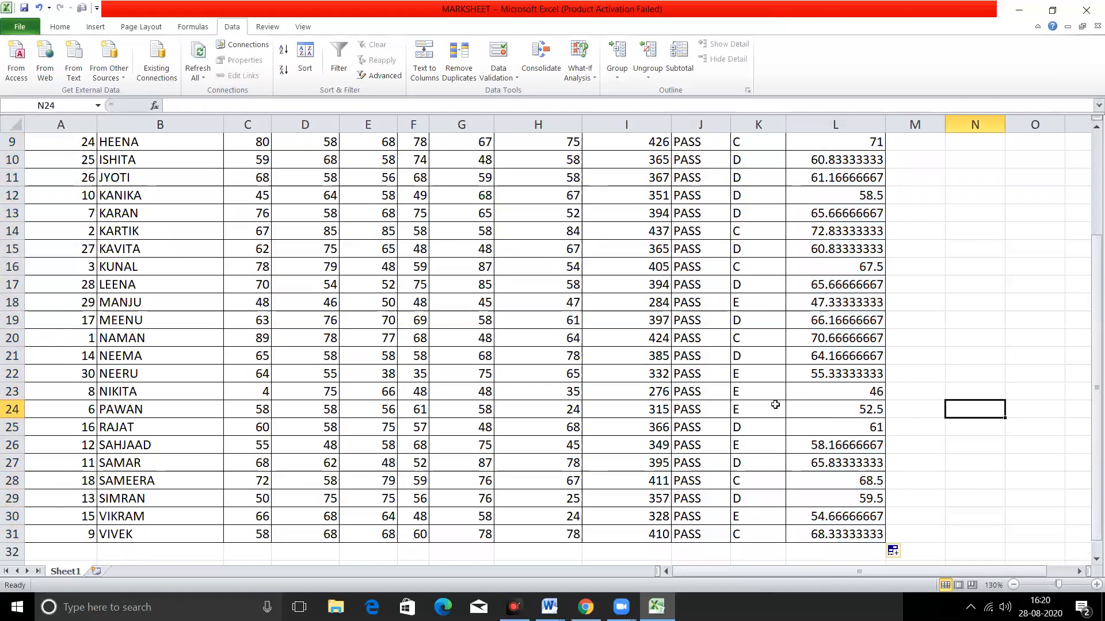
pyautogui.click(1094, 212)
pyautogui.click(1094, 212)
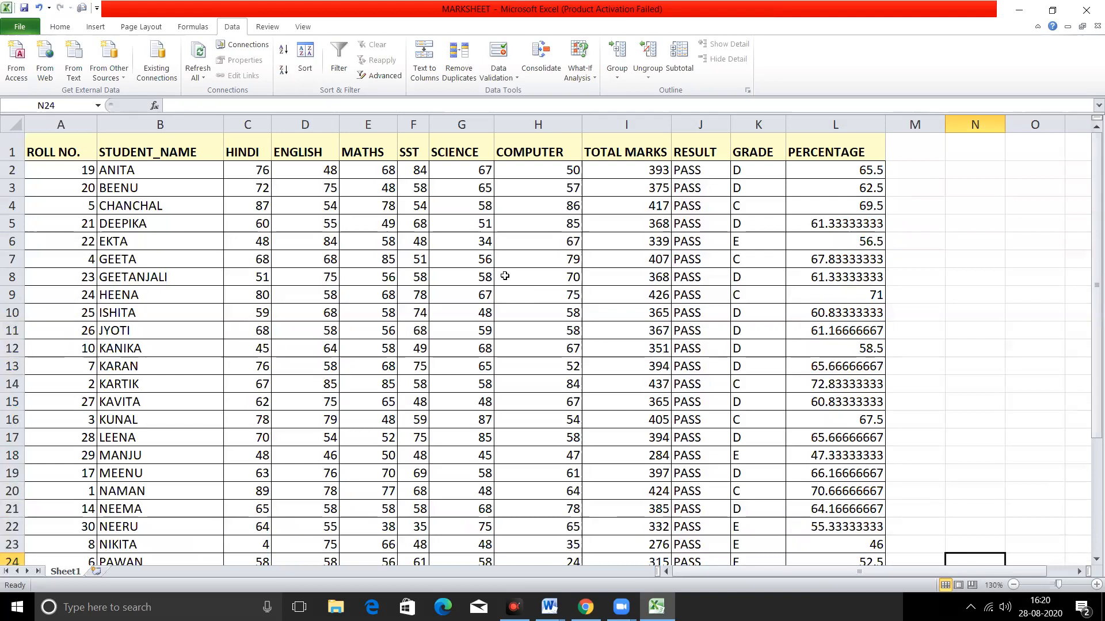
pyautogui.click(402, 347)
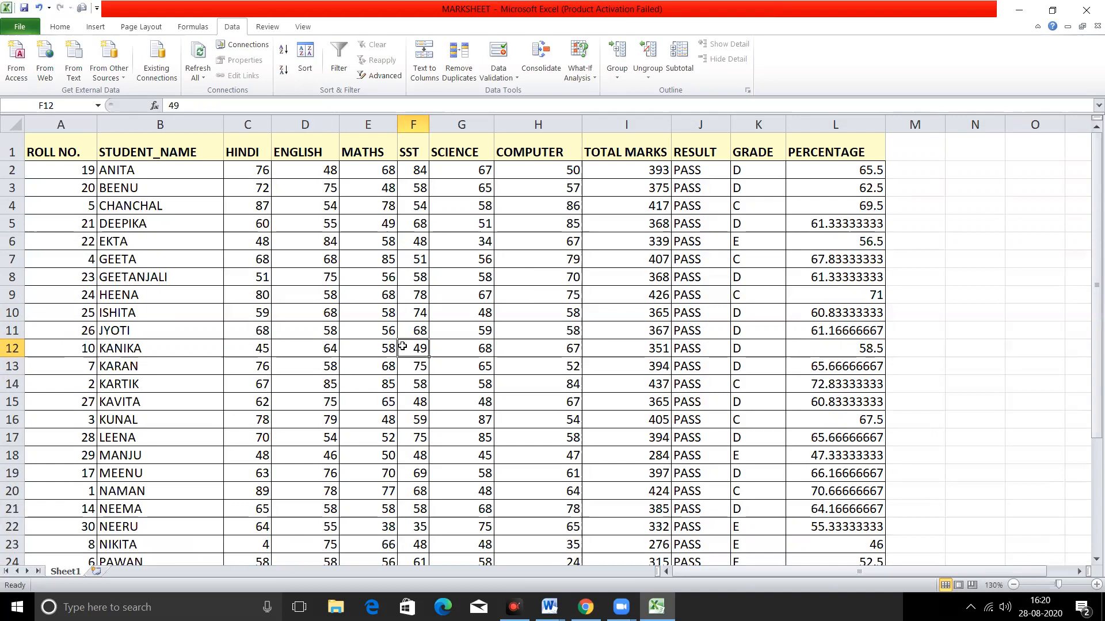
pyautogui.click(569, 362)
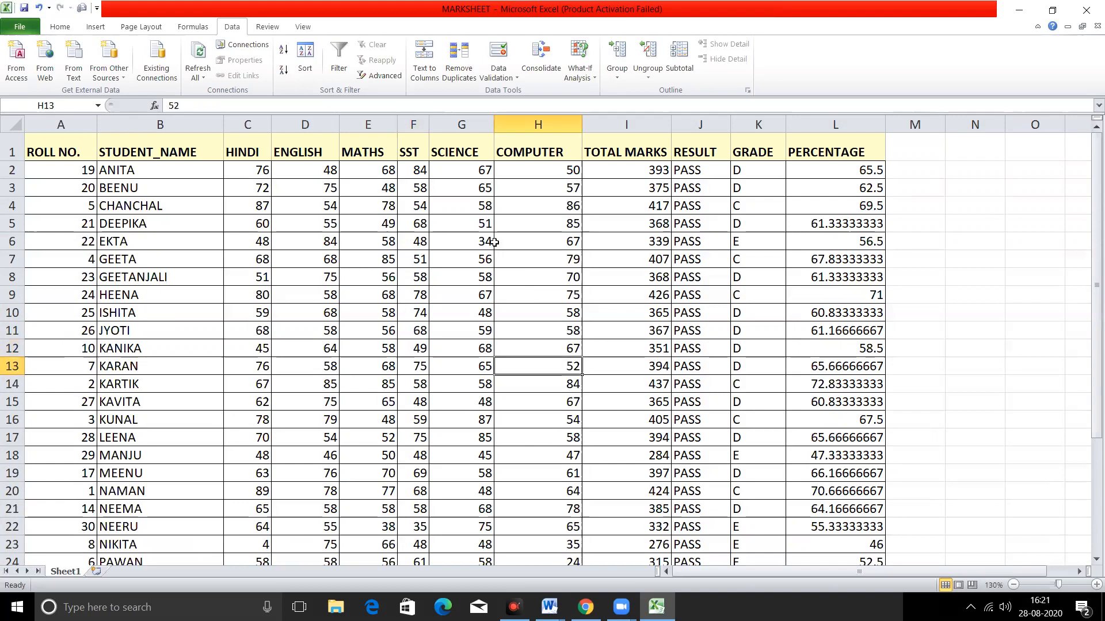
pyautogui.click(513, 236)
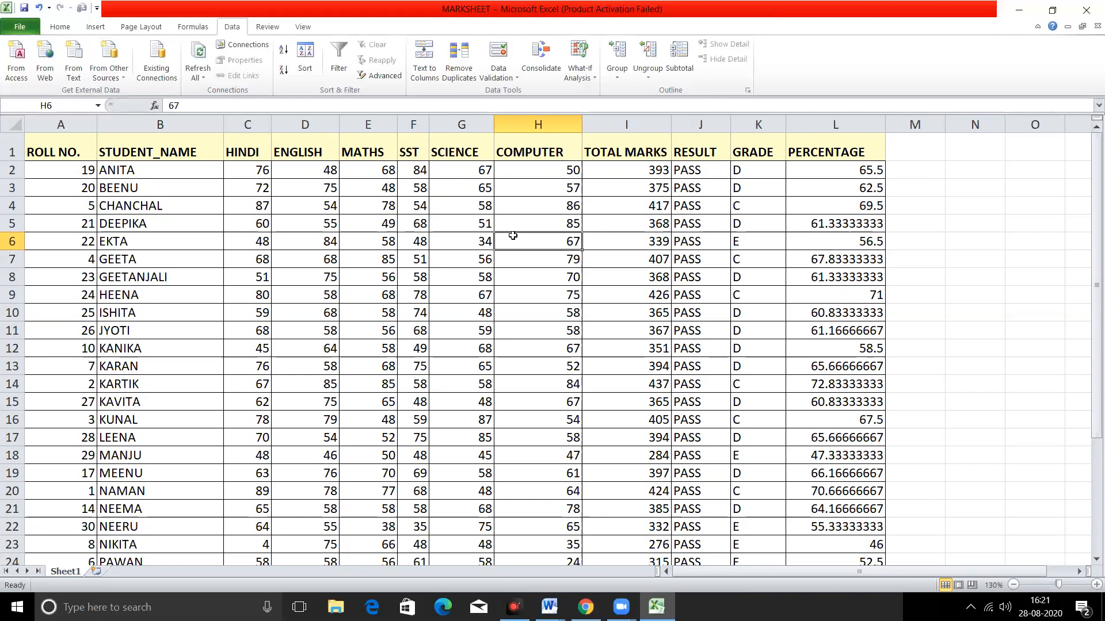
pyautogui.click(350, 329)
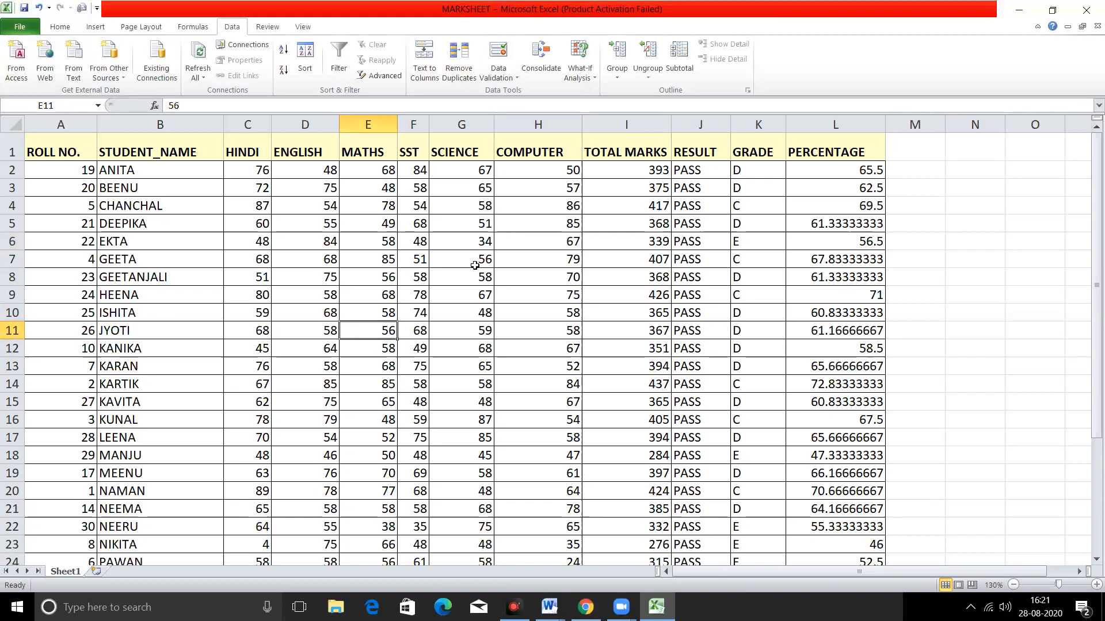
# Review the formulas behind the TOTAL MARKS, RESULT, GRADE and PERCENTAGE columns of the marksheet
pyautogui.doubleClick(653, 167)
pyautogui.doubleClick(707, 163)
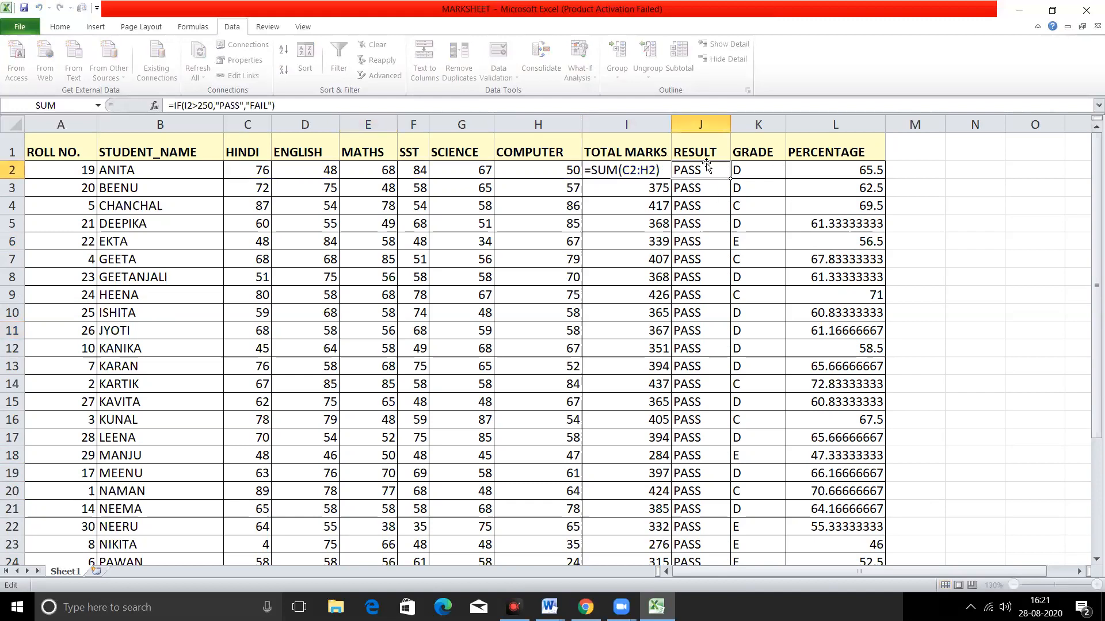
pyautogui.doubleClick(717, 170)
pyautogui.click(835, 168)
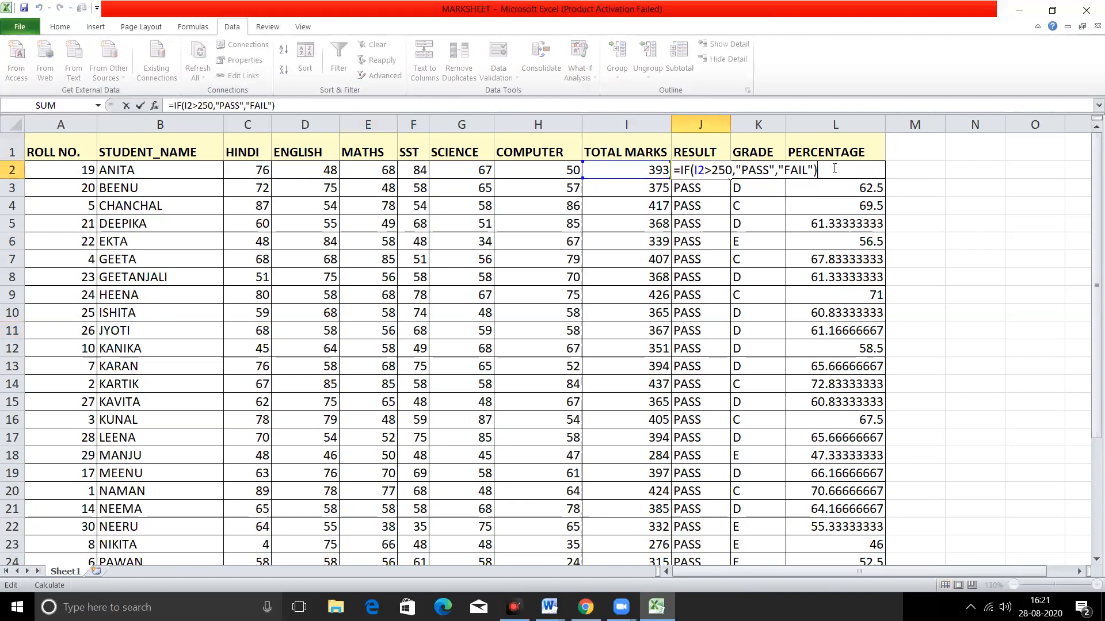
pyautogui.press('Return')
pyautogui.doubleClick(771, 178)
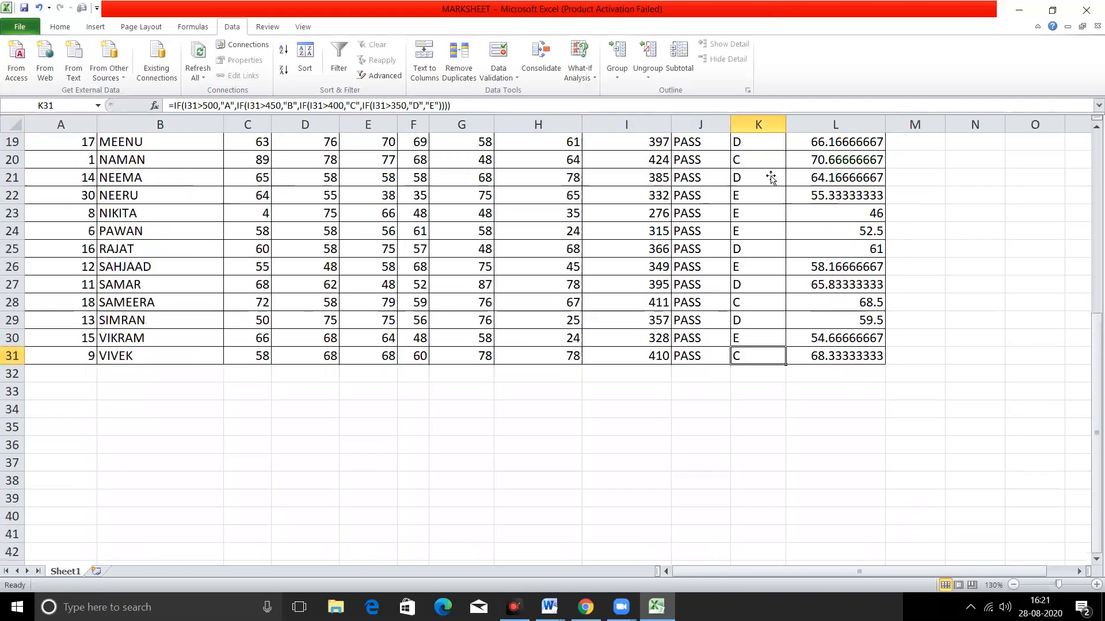
pyautogui.click(839, 266)
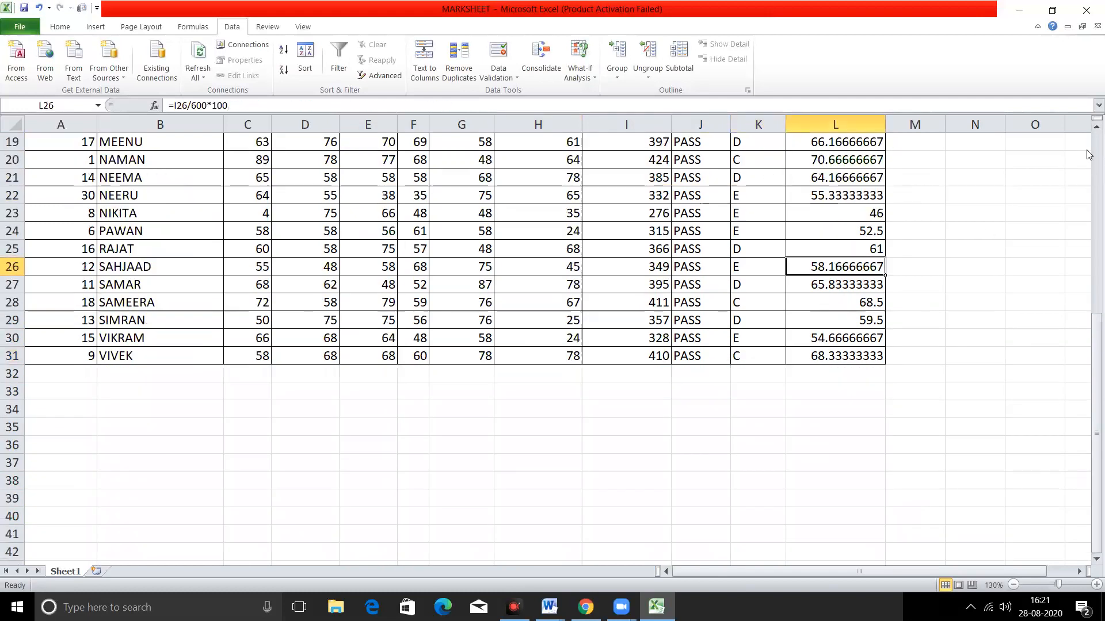
pyautogui.scroll(6, 1087, 153)
pyautogui.click(666, 312)
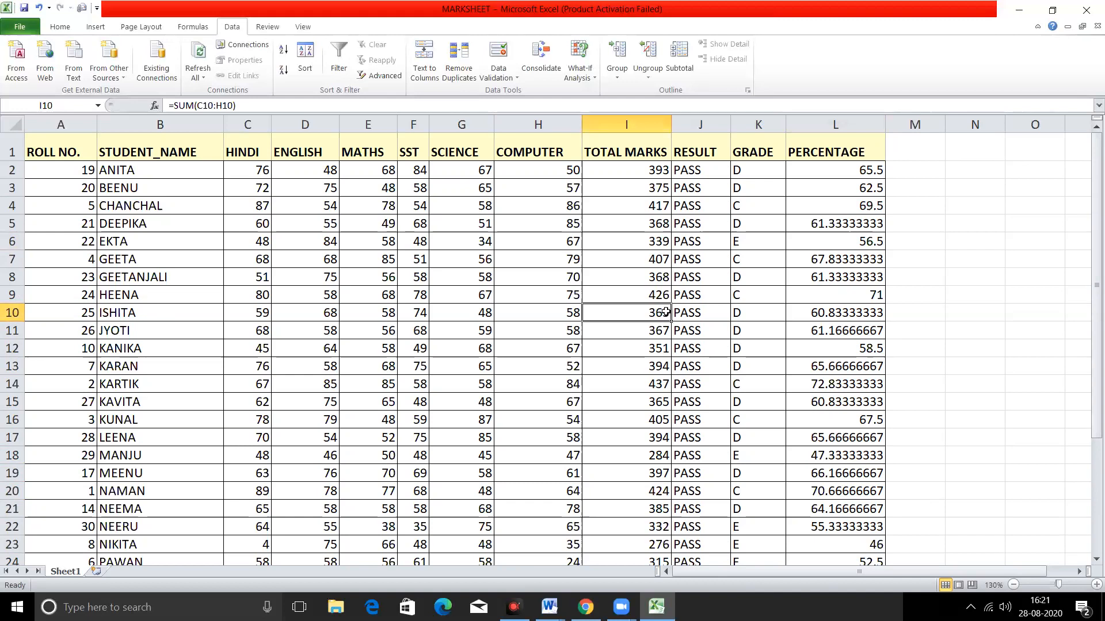
pyautogui.click(784, 349)
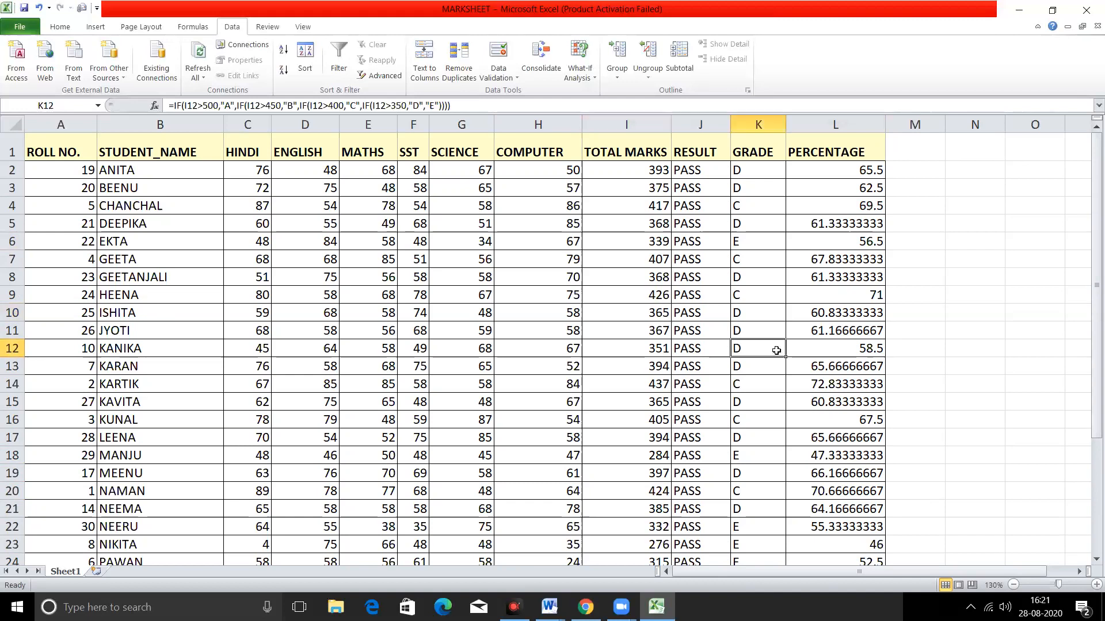